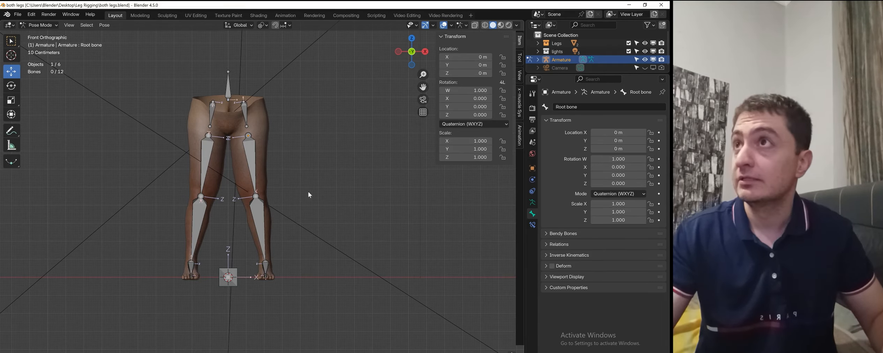
Select the left foot deform bone of the armature
middle_click_drag(309, 191, 260, 116)
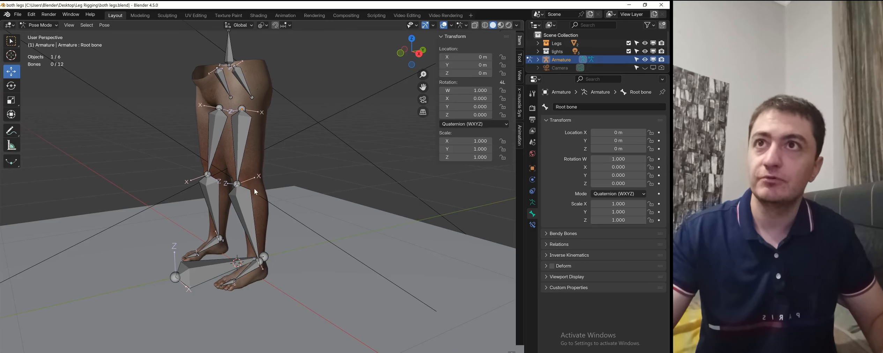
middle_click_drag(254, 188, 286, 192)
scroll(334, 201, "down", 2)
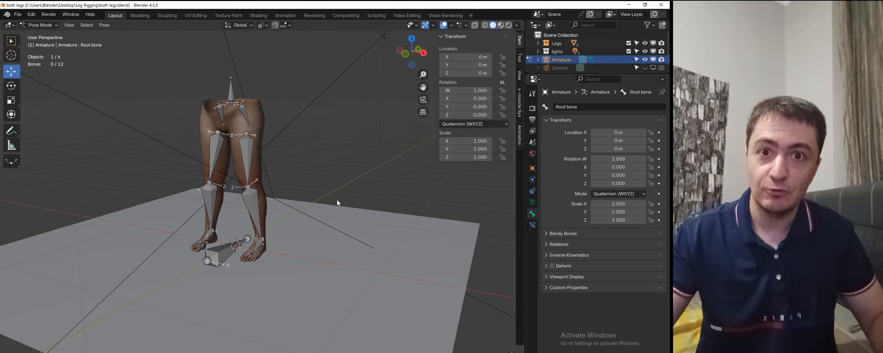
middle_click_drag(337, 199, 300, 211)
scroll(309, 208, "up", 2)
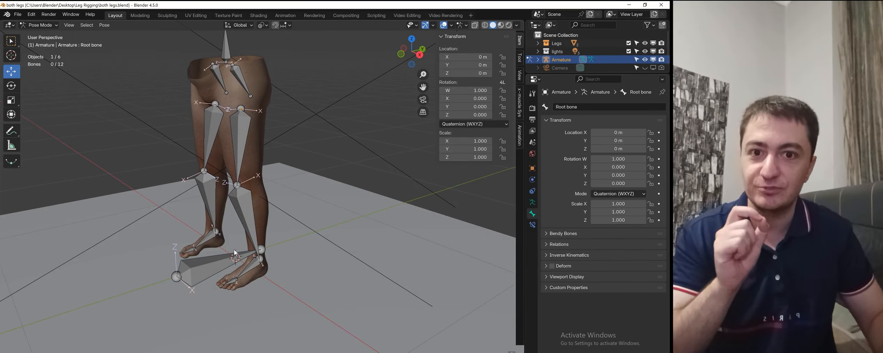
left_click(247, 267)
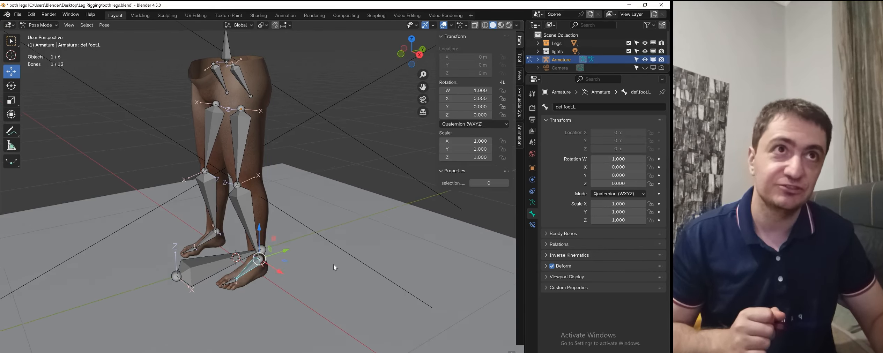
middle_click_drag(333, 265, 277, 265)
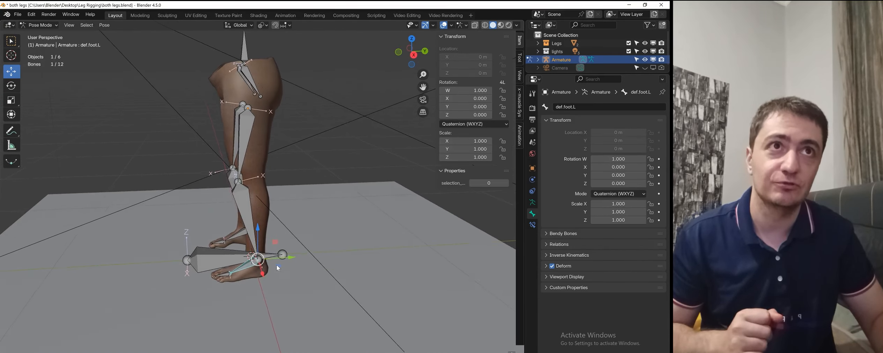
left_click(571, 107)
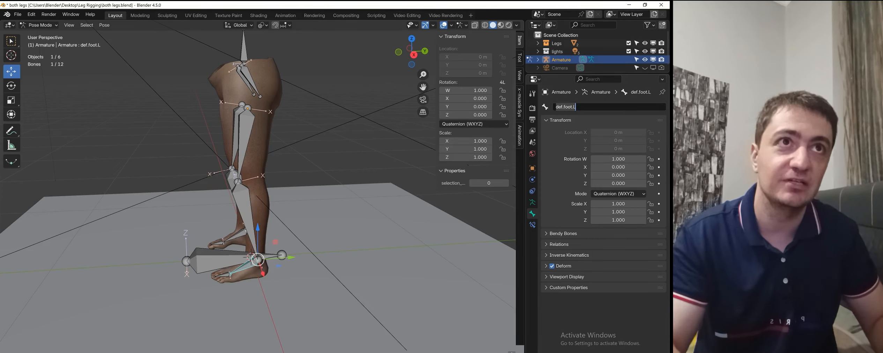
double_click(572, 107)
left_click(565, 107)
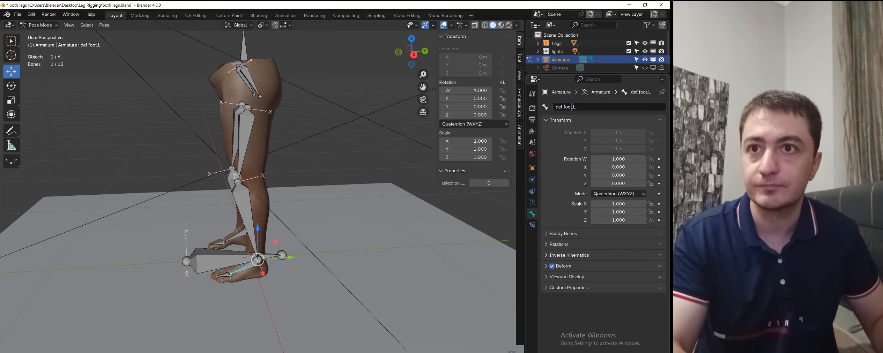
key("Return")
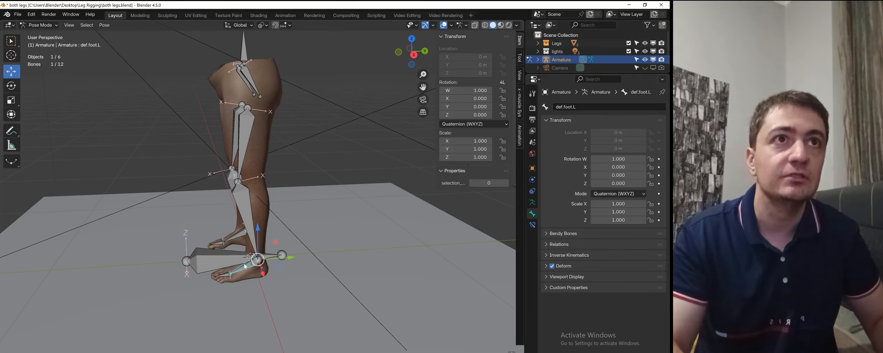
Rename the selected left foot bone to def.heel.L
left_click(573, 107)
left_click(573, 107)
key("BackSpace")
key("BackSpace")
key("BackSpace")
key("BackSpace")
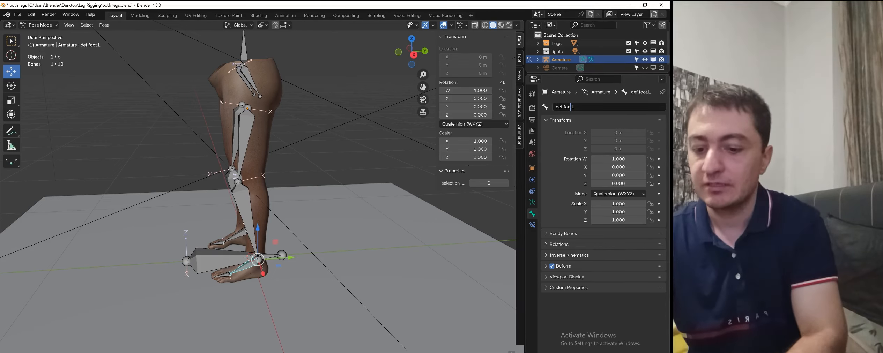
type("heel")
key("Return")
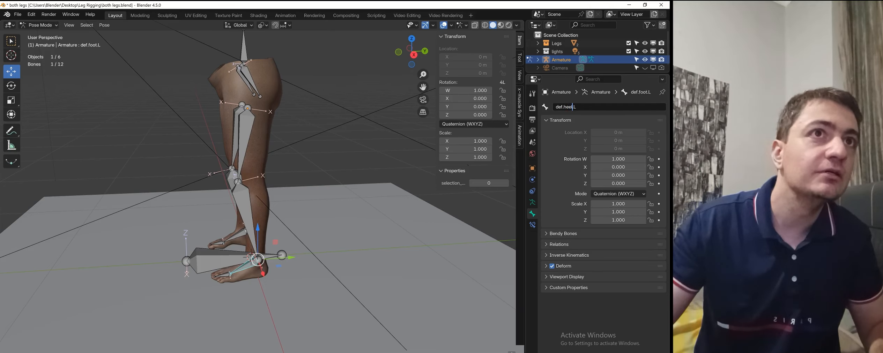
Select the matching right foot bone and rename it to def.heel.R
middle_click_drag(214, 138, 259, 140)
left_click(248, 314)
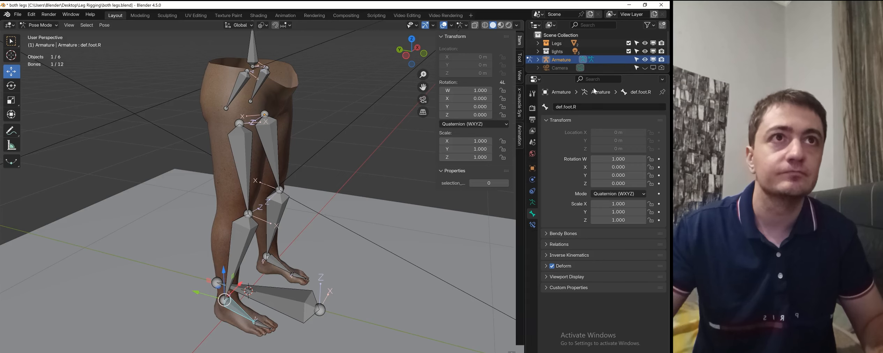
left_click(573, 108)
left_click(574, 108)
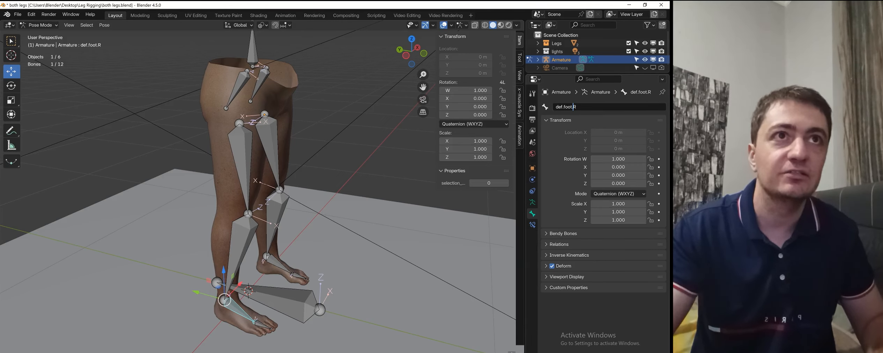
key("BackSpace")
key("BackSpace")
key("BackSpace")
key("BackSpace")
key("BackSpace")
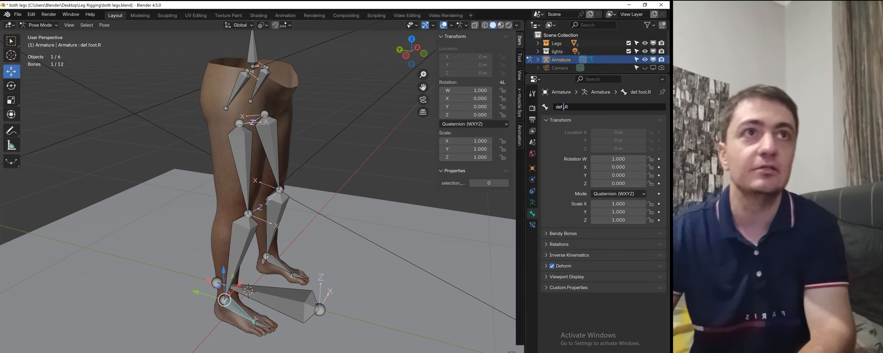
type("heel.")
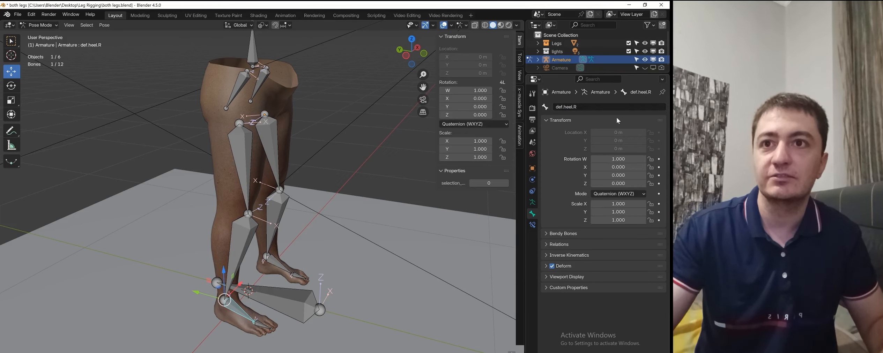
Clear the bone selection and switch the armature to Object Mode
scroll(308, 204, "down", 2)
middle_click_drag(308, 203, 252, 207)
left_click(266, 257)
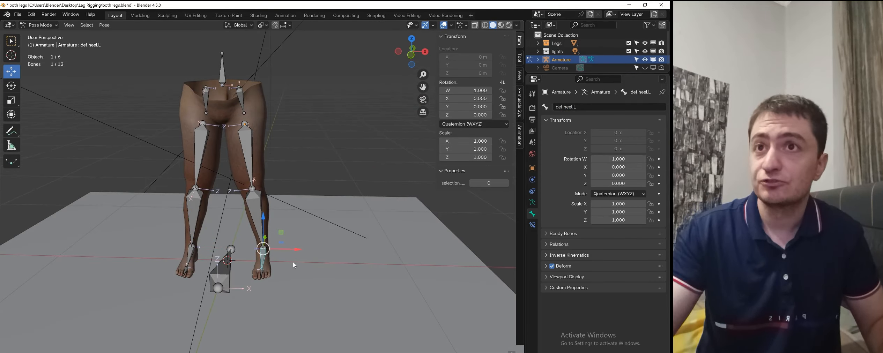
left_click(326, 229)
key("ctrl+Tab")
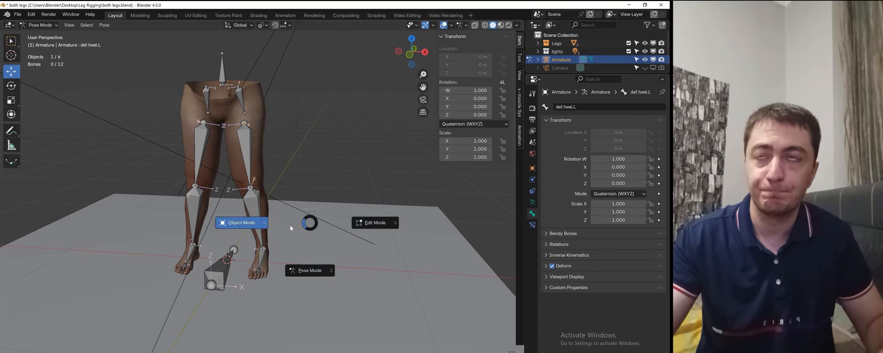
scroll(263, 192, "up", 1)
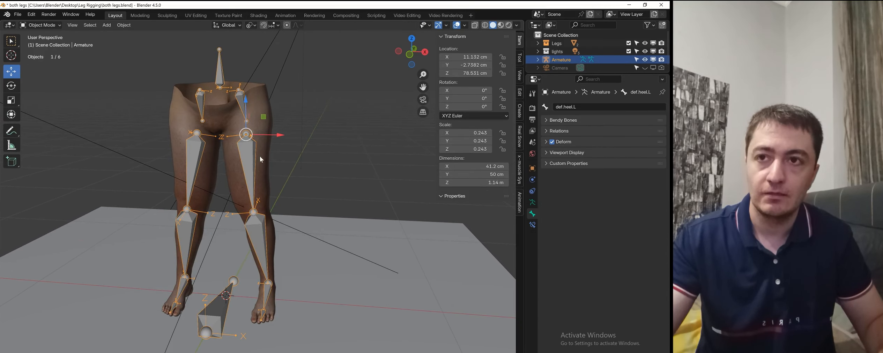
scroll(270, 135, "down", 2)
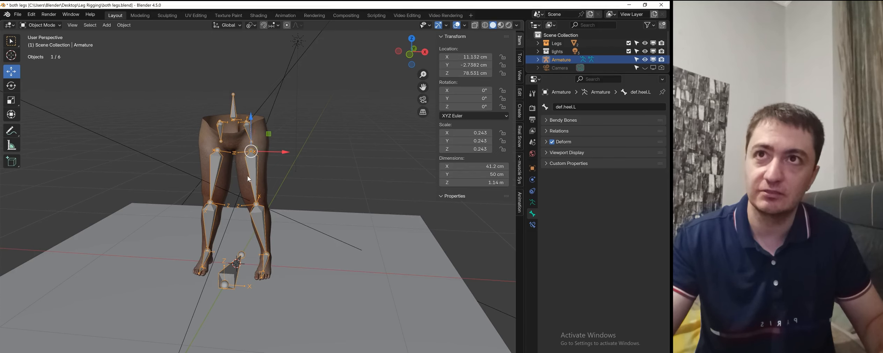
left_click(264, 137, "shift")
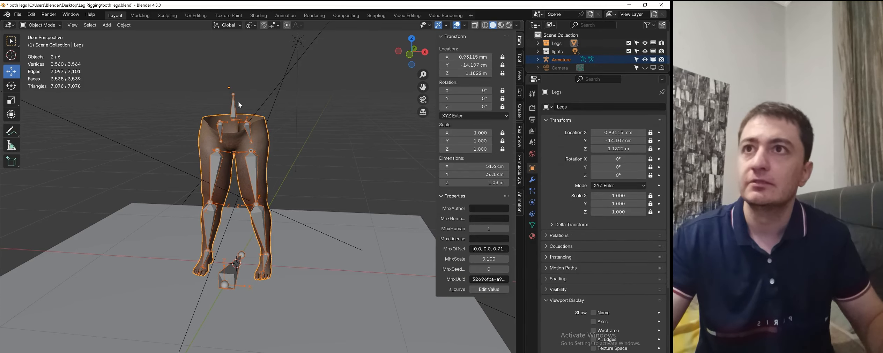
key("ctrl+p")
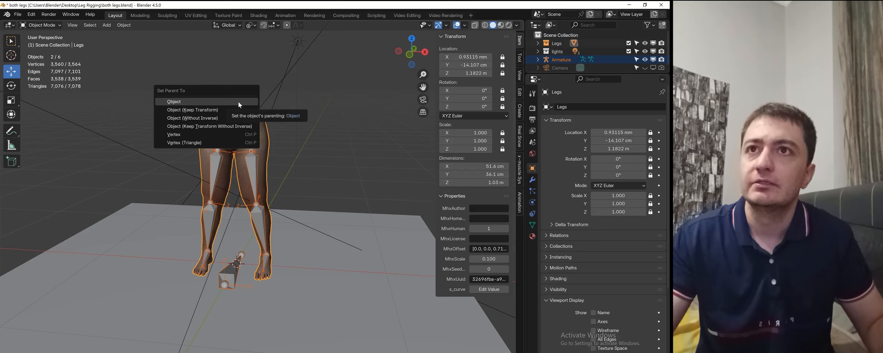
left_click(244, 102)
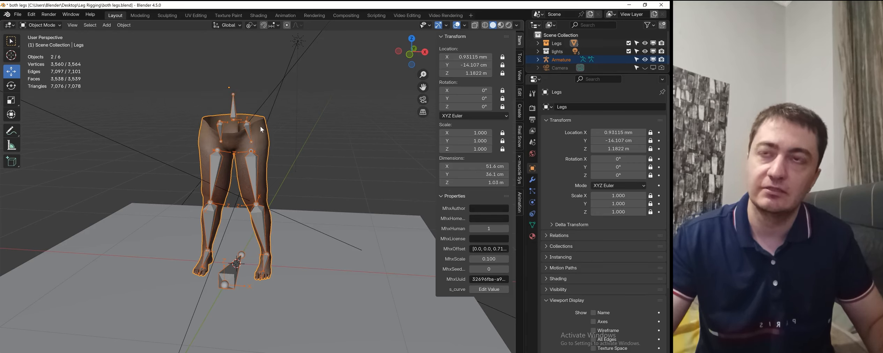
Parent the legs mesh to the armature using Armature Deform With Automatic Weights, with X Mirror enabled
left_click(264, 128)
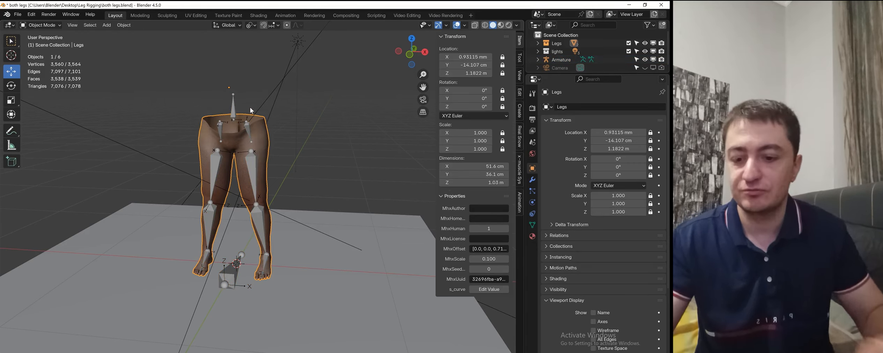
left_click(233, 101, "shift")
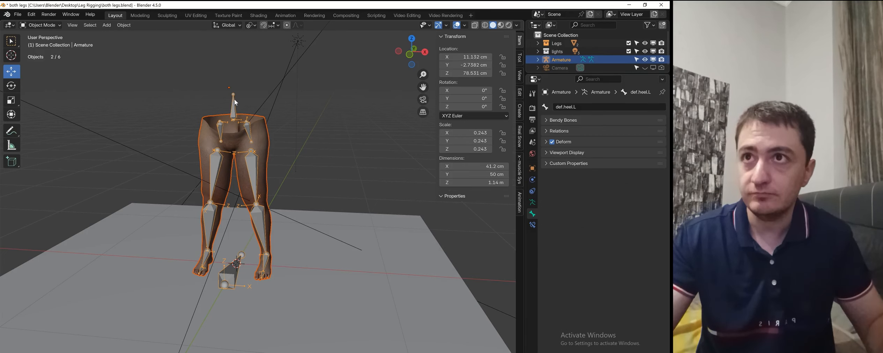
key("ctrl+p")
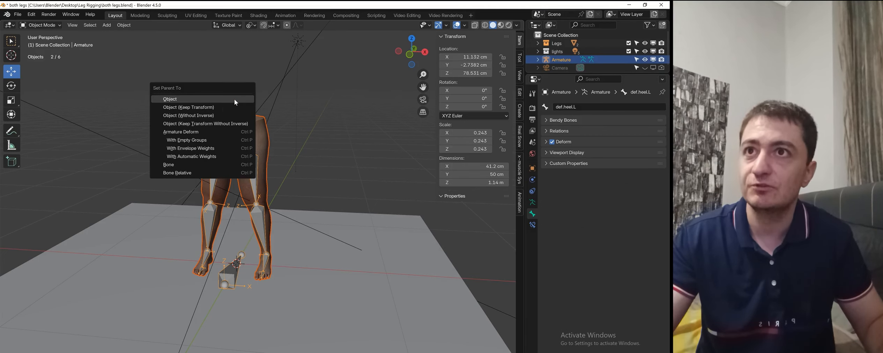
left_click(206, 156)
scroll(281, 202, "up", 3)
left_click(83, 337)
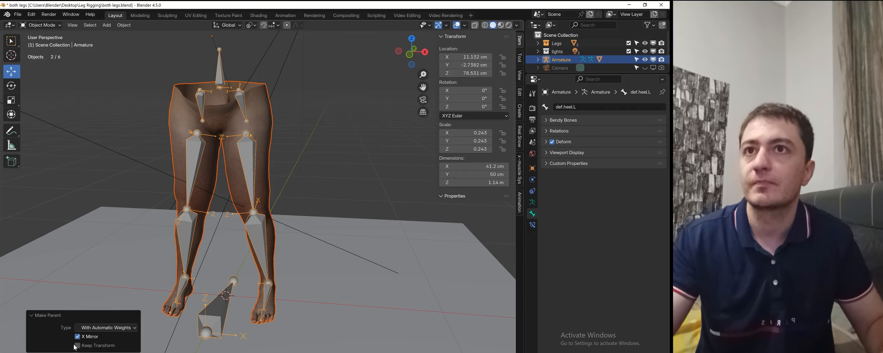
Put the armature in Pose Mode and try rotating the left upper leg bone to test the mesh deformation
left_click(249, 162)
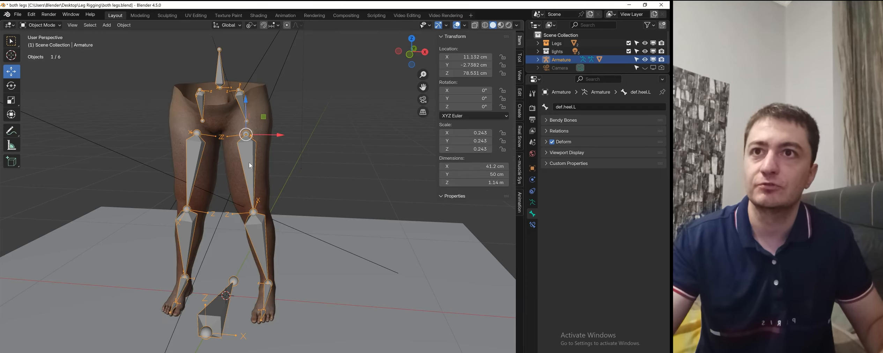
key("ctrl+Tab")
left_click(253, 176)
scroll(253, 173, "down", 3)
key("r")
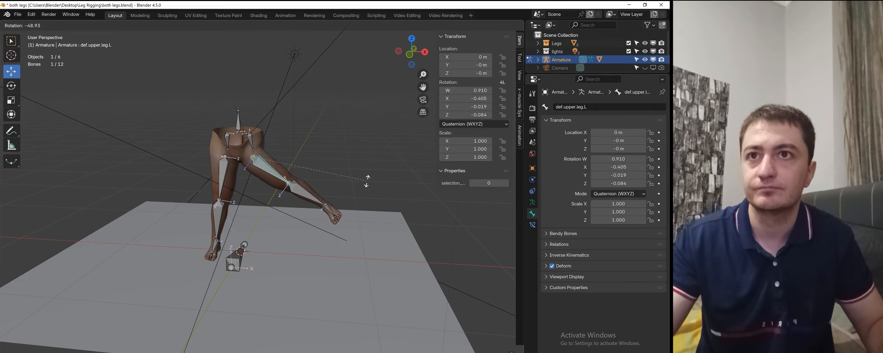
right_click(367, 181)
Try rotating the left lower leg bone from a side view to test the knee bend
middle_click_drag(365, 181, 291, 189)
left_click(256, 209)
key("r")
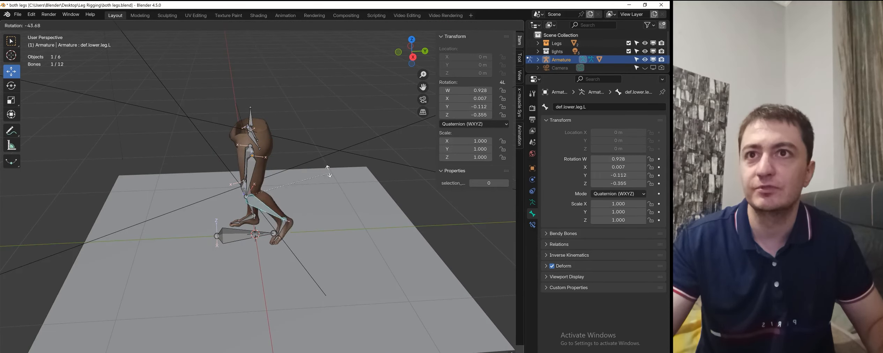
right_click(352, 185)
Return to Object Mode, select the legs mesh and examine its modifiers, including the Armature modifier
middle_click_drag(351, 185, 374, 148)
key("ctrl+Tab")
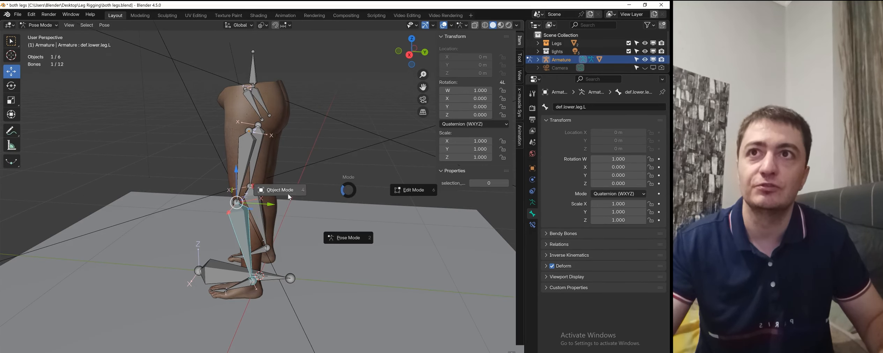
left_click(289, 195)
middle_click_drag(290, 196, 313, 151)
left_click(238, 157)
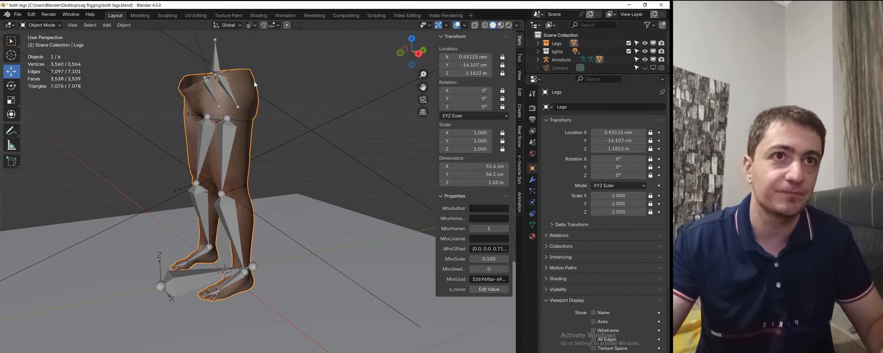
scroll(240, 80, "down", 2)
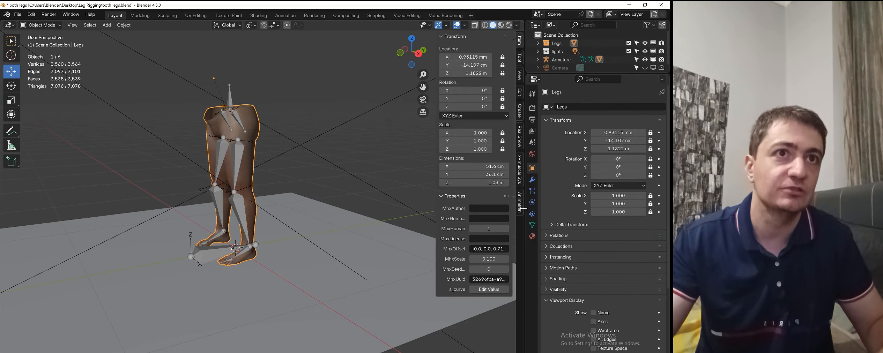
left_click(537, 180)
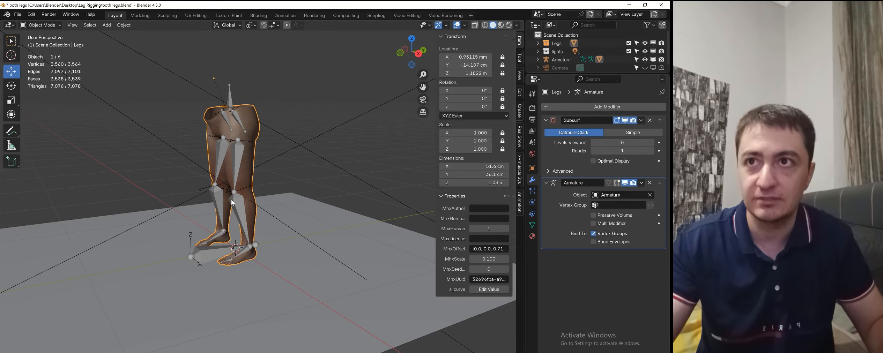
Put the armature in Pose Mode and rotate the left lower leg bone about 74.5° around the global X axis
scroll(232, 204, "up", 3)
left_click(202, 207)
key("ctrl+Tab")
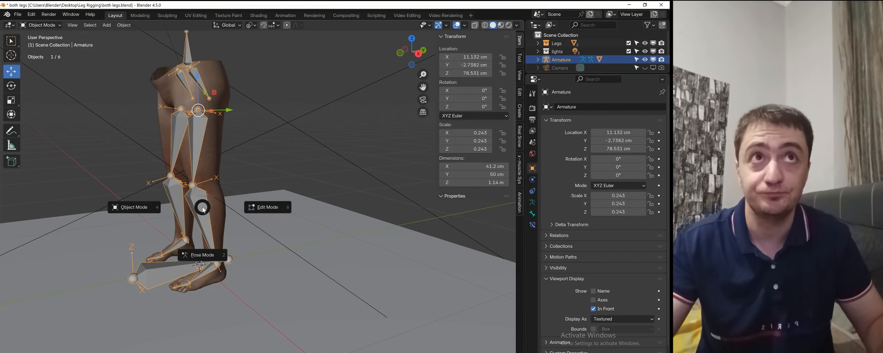
left_click(202, 254)
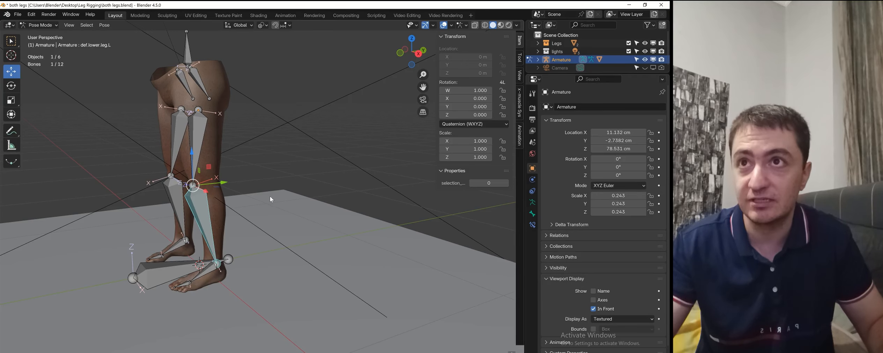
key("r")
key("x")
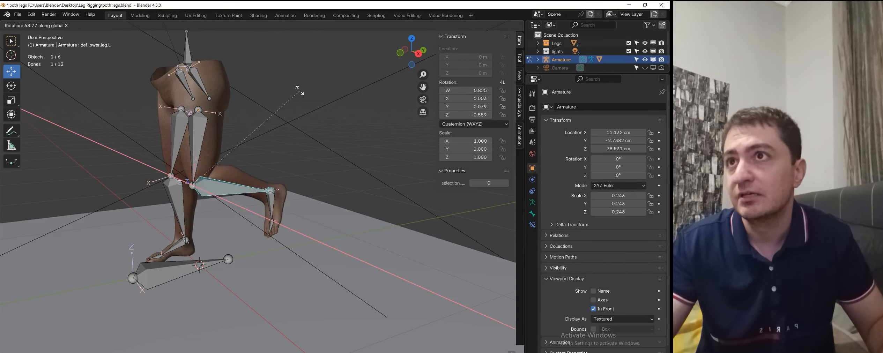
left_click(296, 87)
scroll(283, 169, "up", 5)
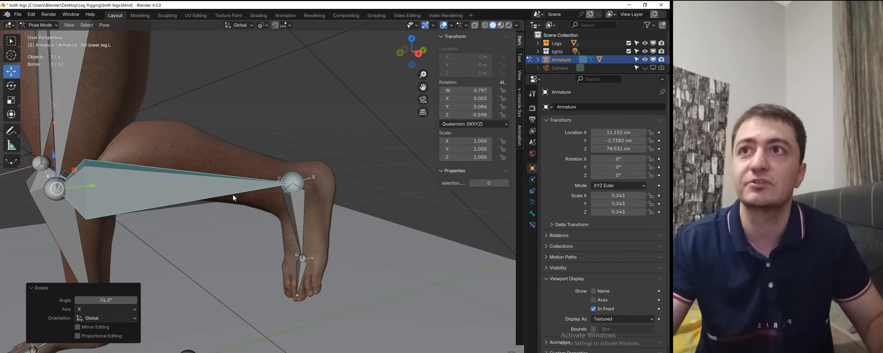
Return to Object Mode, select the legs mesh and enable Preserve Volume in its Armature modifier
scroll(232, 195, "down", 2)
key("ctrl+Tab")
left_click(196, 193)
left_click(160, 132)
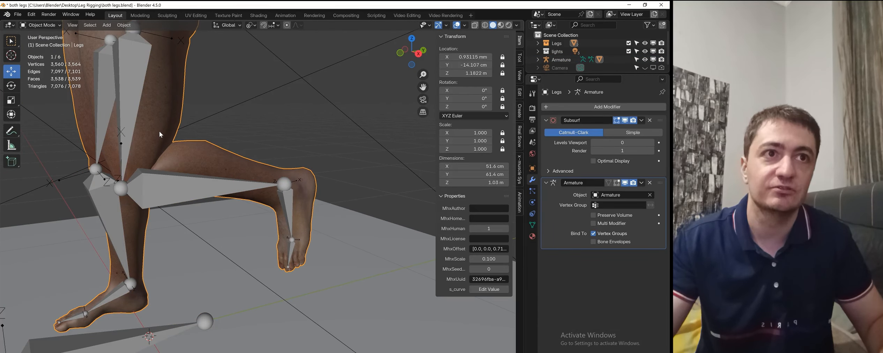
left_click(594, 215)
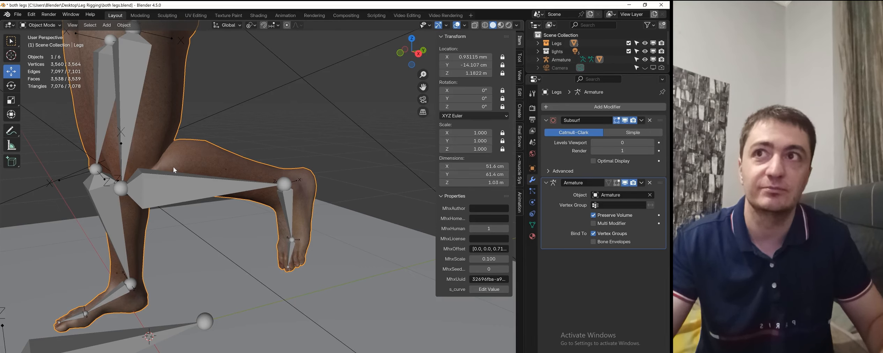
Compare the bent knee with Preserve Volume off and on while the viewport overlays are hidden, keeping it on and restoring the overlays
left_click(457, 26)
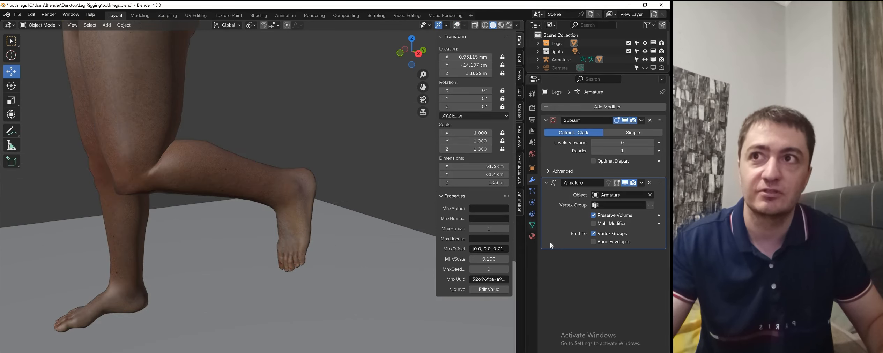
left_click(595, 214)
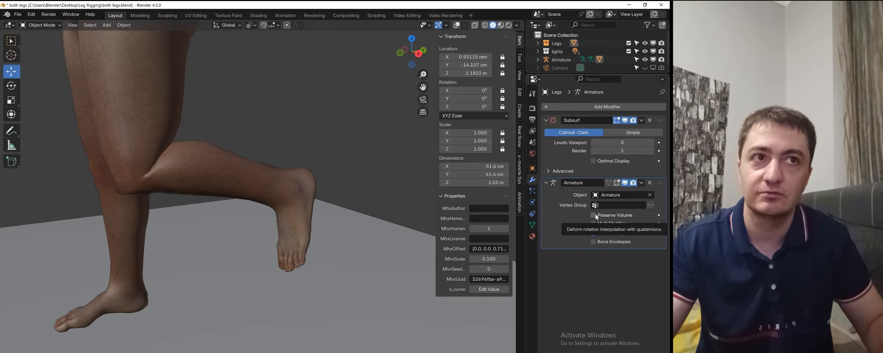
left_click(596, 214)
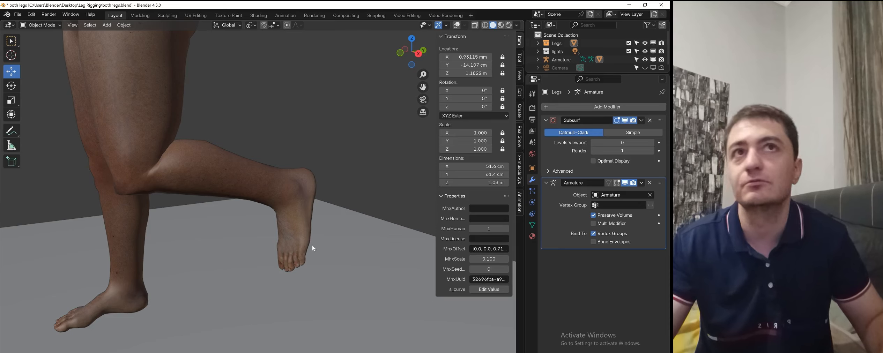
scroll(311, 248, "down", 3)
left_click_drag(294, 132, 302, 149, "shift")
middle_click_drag(302, 149, 307, 167, "shift")
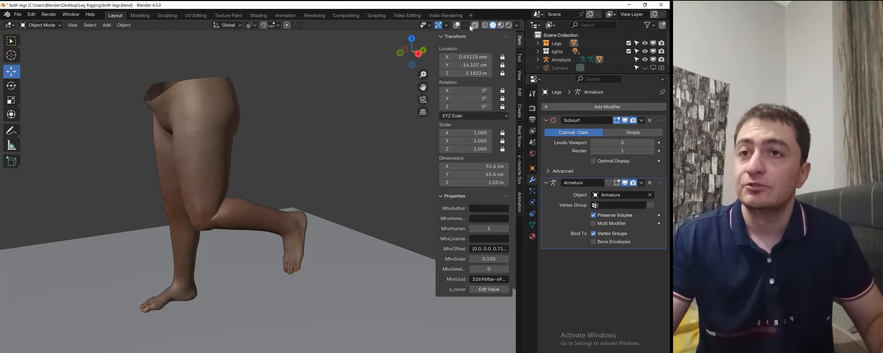
left_click(458, 26)
Put the armature back in Pose Mode, clear the rotation of all bones and deselect them
left_click(236, 222)
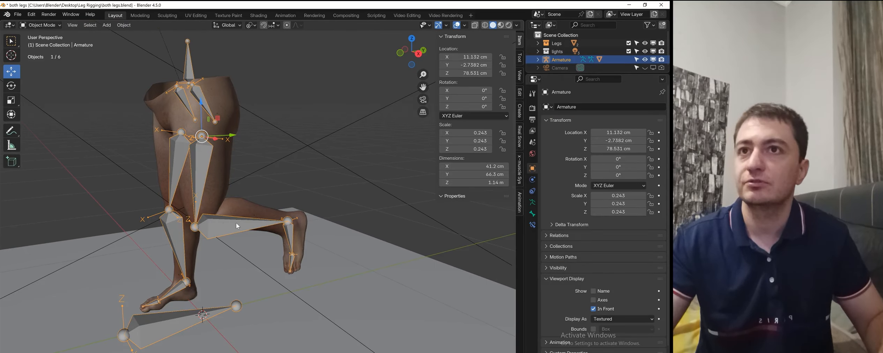
key("ctrl+Tab")
left_click(246, 261)
scroll(332, 175, "down", 3)
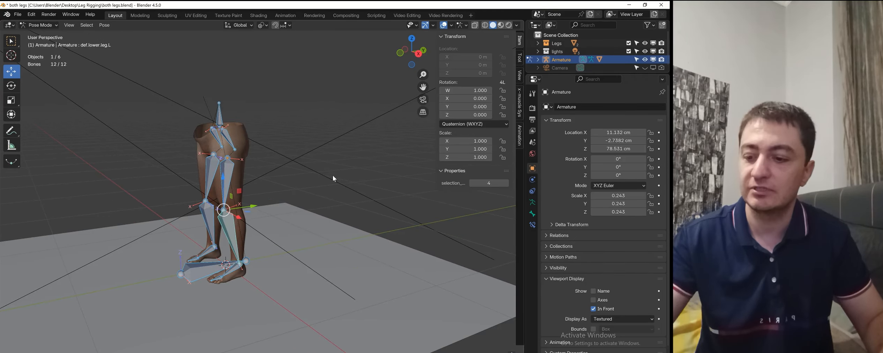
key("alt+r")
key("alt+a")
Set the armature's viewport display type to B-Bone in the front view
middle_click_drag(232, 175, 277, 154)
scroll(274, 174, "up", 3)
key("KP_1")
scroll(280, 201, "up", 2)
middle_click_drag(386, 113, 361, 124, "shift")
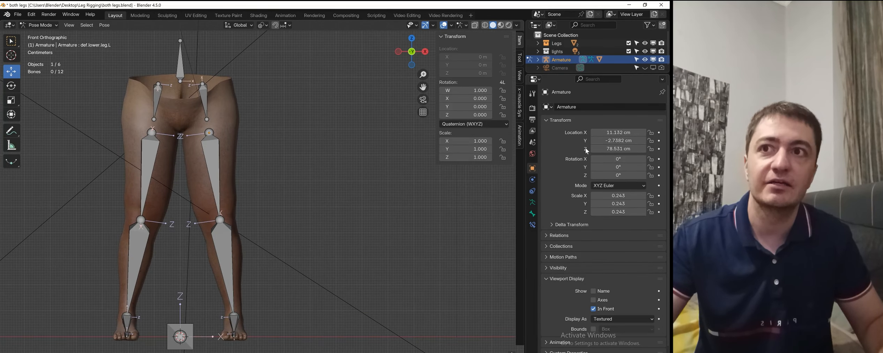
left_click_drag(523, 181, 502, 185)
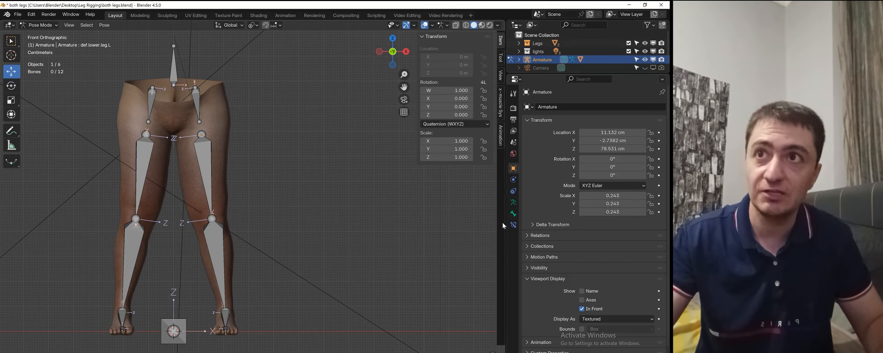
left_click(513, 203)
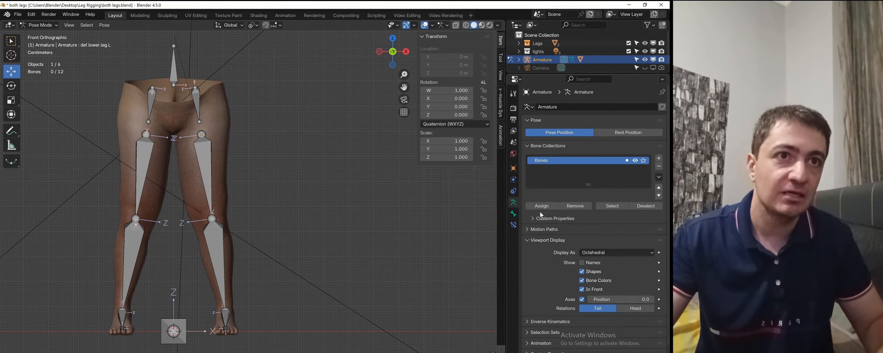
scroll(566, 235, "down", 1)
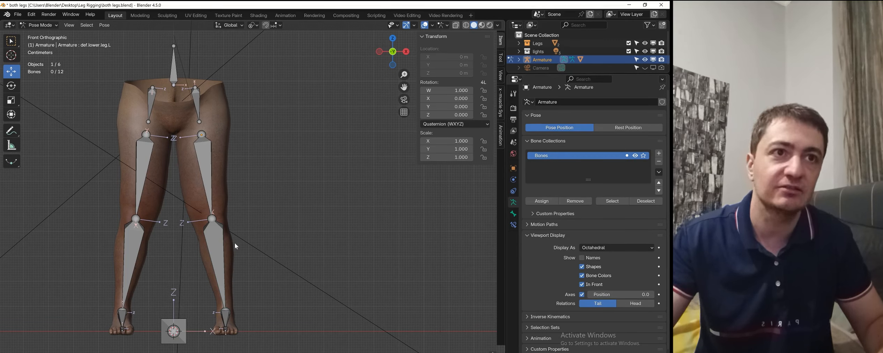
left_click(607, 248)
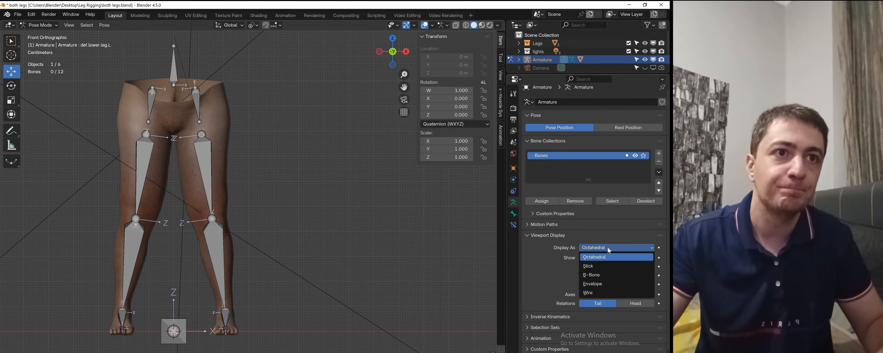
left_click(600, 275)
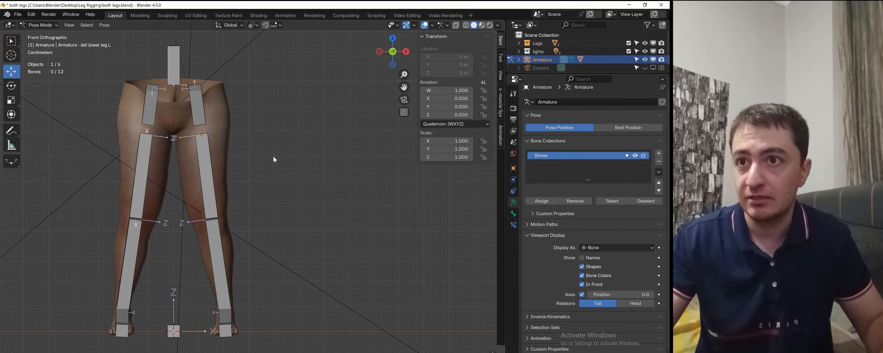
Scale the B-Bone display size of all bones down to about 2.04 cm, then deselect the bones
scroll(269, 139, "down", 2)
scroll(301, 139, "up", 1)
scroll(302, 134, "down", 2)
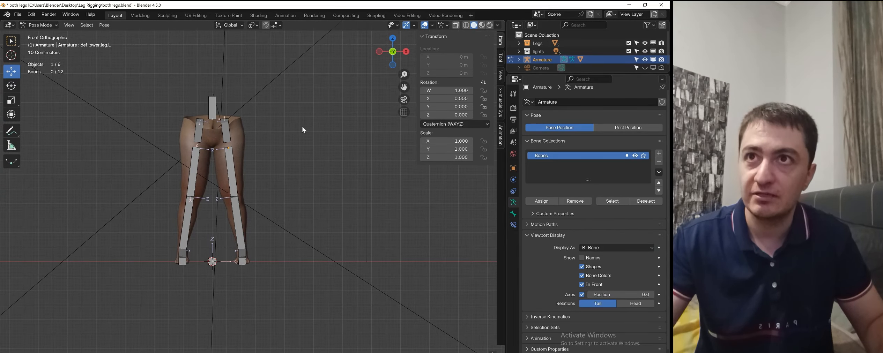
key("a")
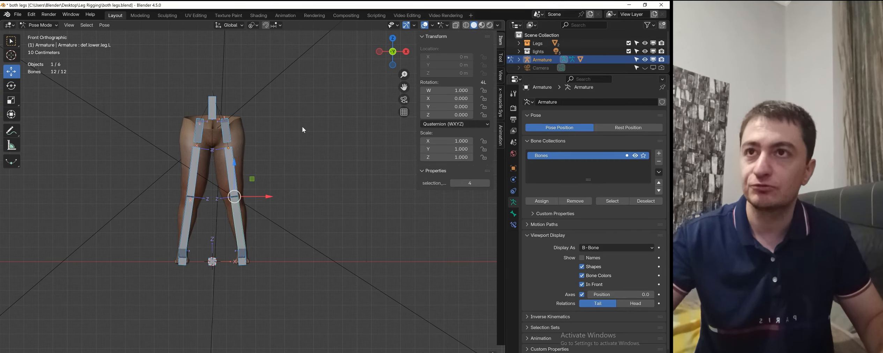
key("ctrl+alt+s")
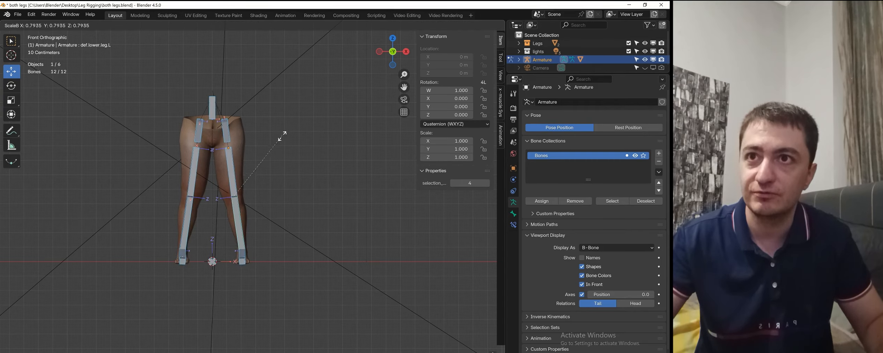
left_click(243, 189)
scroll(317, 132, "up", 2)
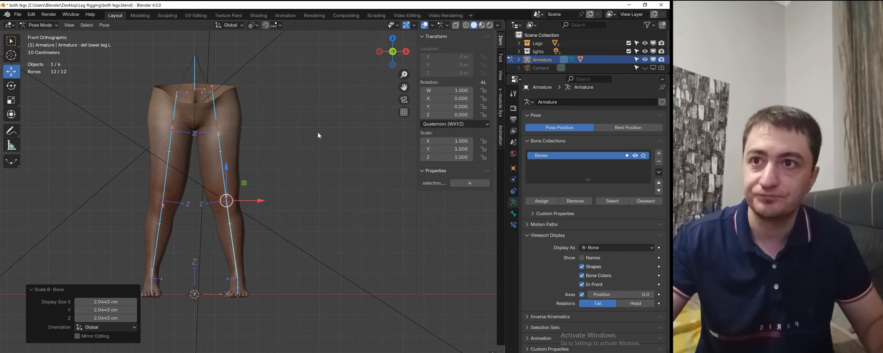
mouse_move(318, 148)
middle_mouse_down()
mouse_move(242, 156)
mouse_move(324, 152)
middle_mouse_up()
left_click(323, 150)
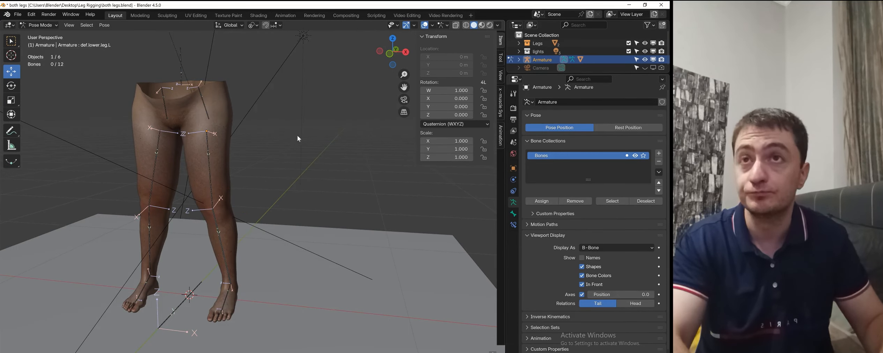
Select the left leg's upper leg, lower leg, heel and toe bones together
key("KP_1")
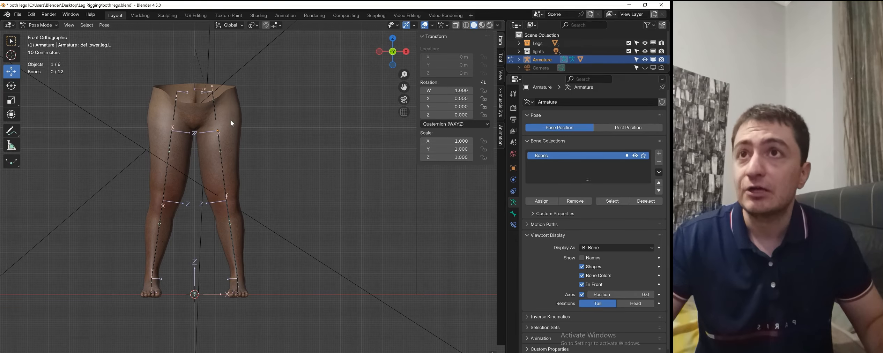
left_click(218, 152)
mouse_move(231, 129)
middle_mouse_down()
mouse_move(242, 104)
mouse_move(265, 139)
mouse_move(255, 156)
mouse_move(245, 136)
middle_mouse_up()
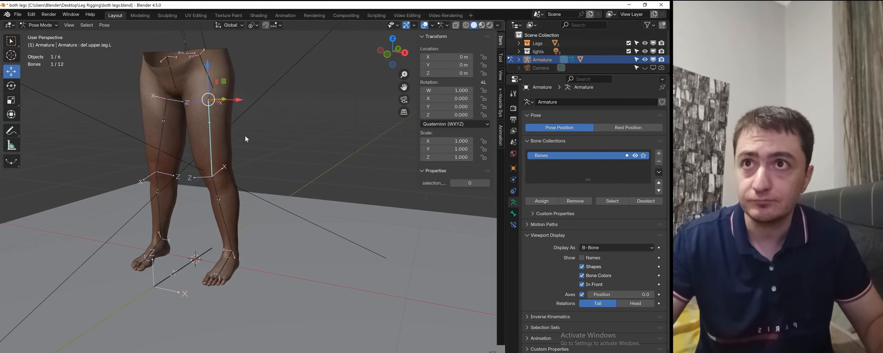
left_click(219, 195, "shift")
scroll(245, 180, "up", 3)
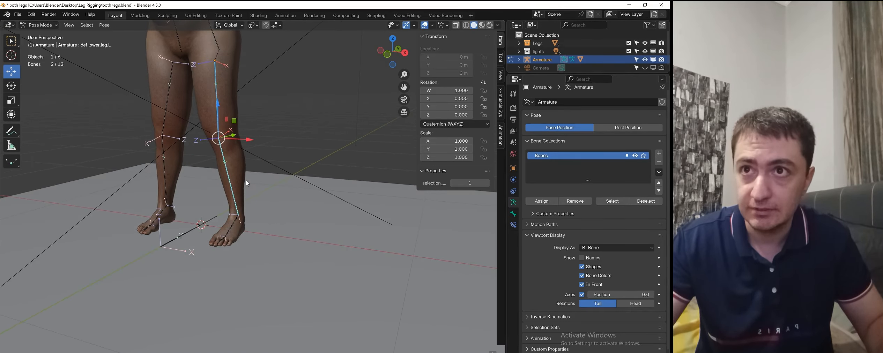
left_click(229, 234, "shift")
middle_click_drag(260, 237, 241, 250)
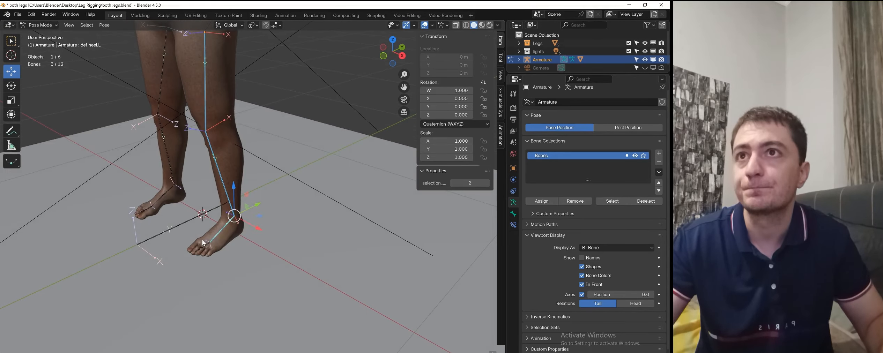
left_click(203, 243, "shift")
Add the right leg's upper leg, lower leg, heel and toe bones to the selection
middle_click_drag(296, 148, 206, 144, "shift")
left_click(169, 117, "shift")
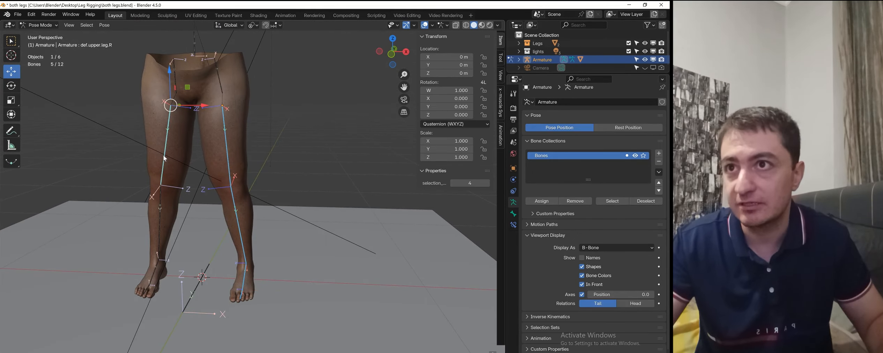
left_click(162, 197, "shift")
middle_click_drag(191, 188, 205, 148, "shift")
left_click(168, 240, "shift")
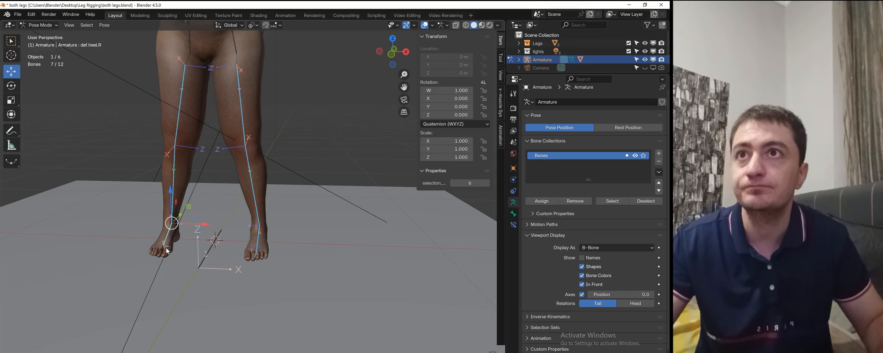
left_click(160, 252, "shift")
middle_click_drag(336, 155, 320, 168)
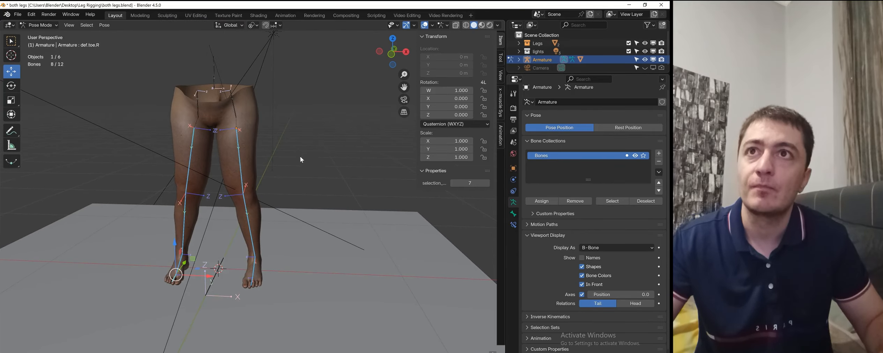
Duplicate the eight selected leg bones in Edit Mode from the front view, leaving the copies in place
scroll(371, 132, "up", 3)
scroll(372, 132, "down", 5)
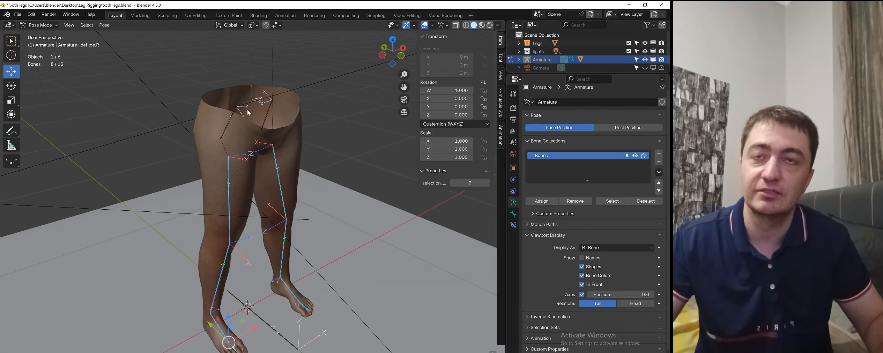
middle_click_drag(300, 104, 227, 69)
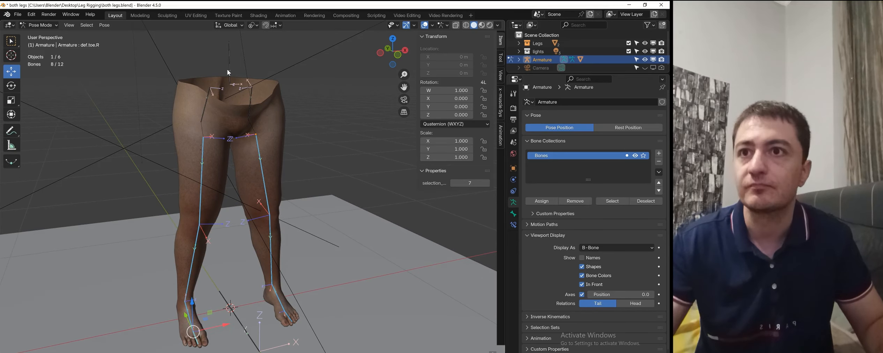
key("KP_1")
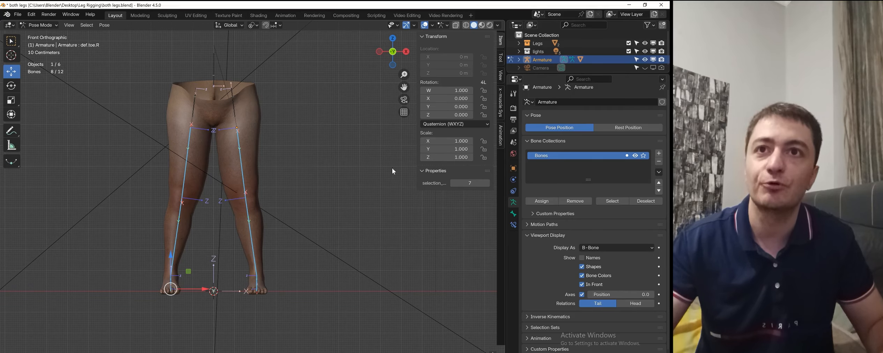
key("ctrl+Tab")
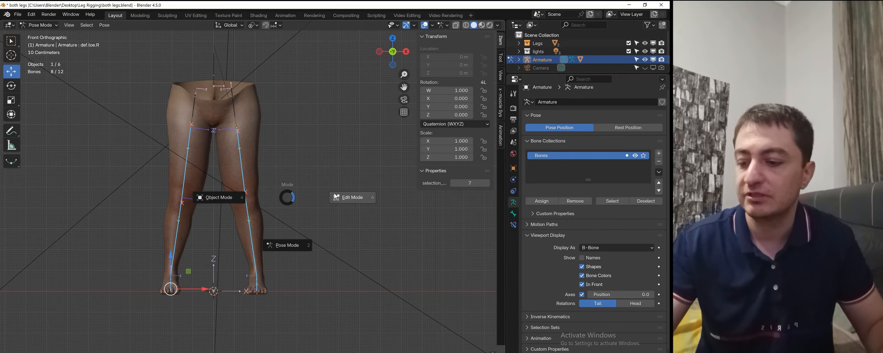
left_click(307, 196)
key("shift+d")
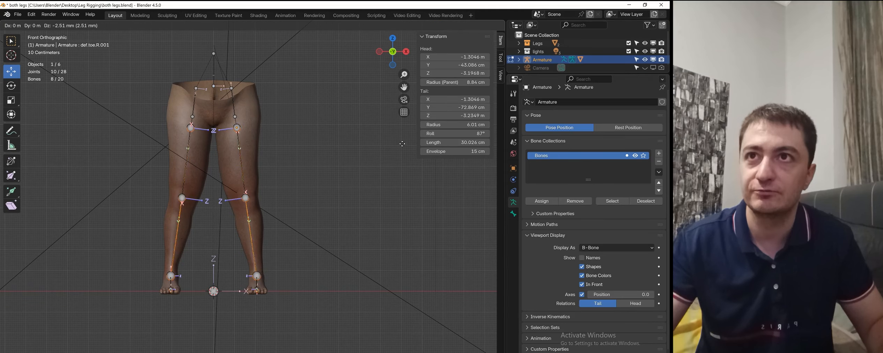
right_click(318, 149)
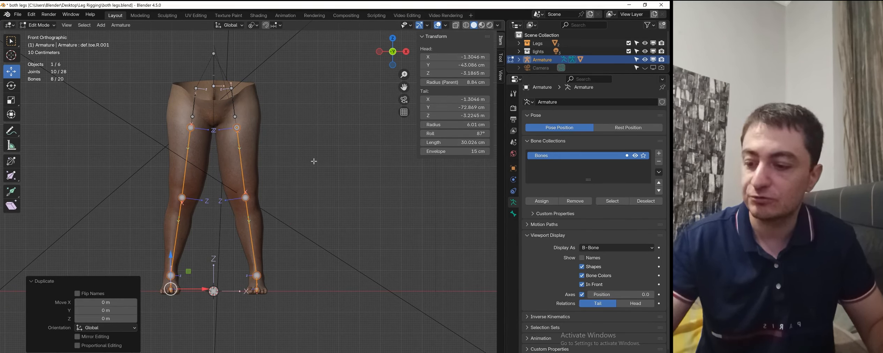
Scale up the B-Bone display size of the duplicated leg bones by a factor of about 32.46, keeping their position
key("ctrl+alt+s")
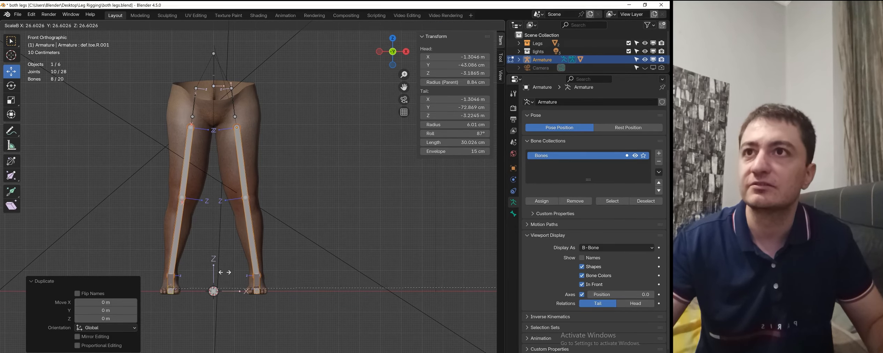
left_click(339, 222)
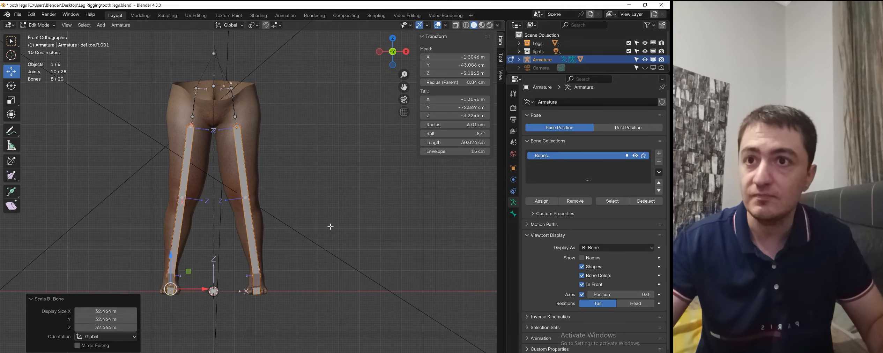
scroll(328, 122, "up", 2)
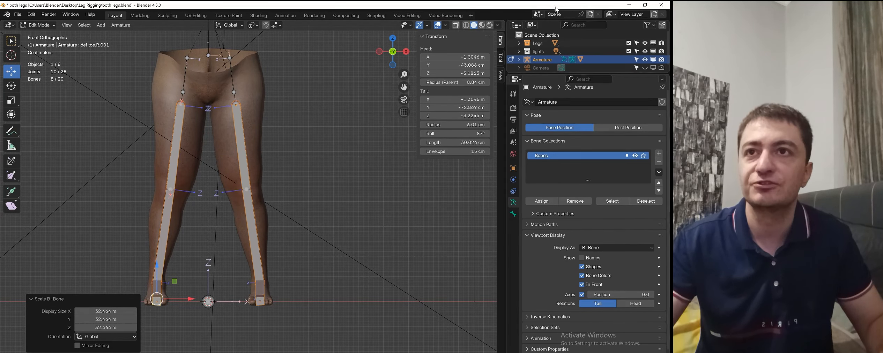
key("g")
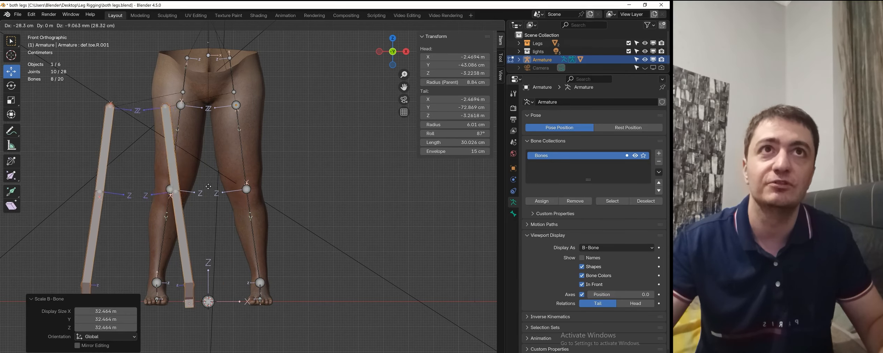
right_click(246, 163)
Enable X-Ray viewport shading with a value of 1.000 and deselect all bones
left_click(498, 26)
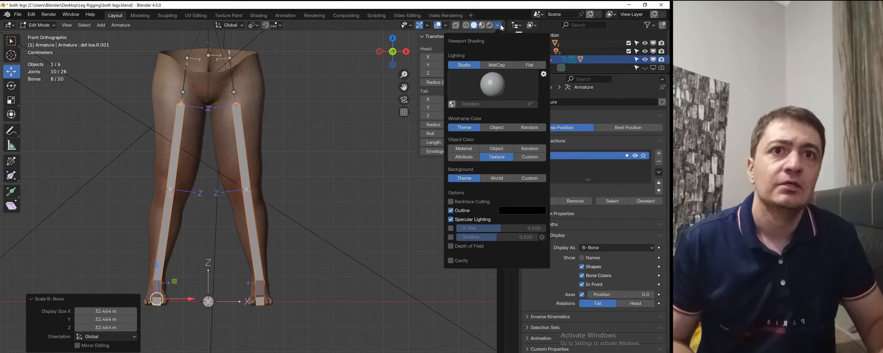
left_click(451, 229)
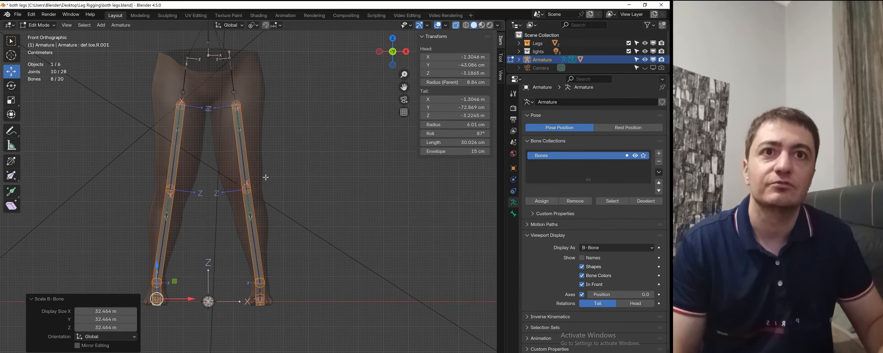
left_click(499, 26)
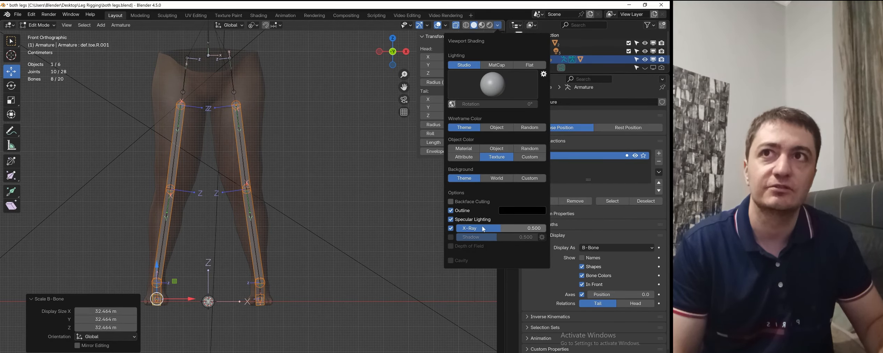
left_click_drag(485, 228, 534, 228)
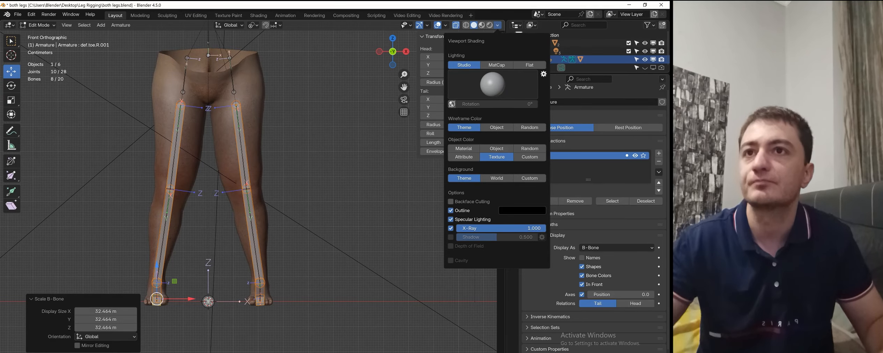
scroll(295, 133, "up", 2)
left_click(293, 112)
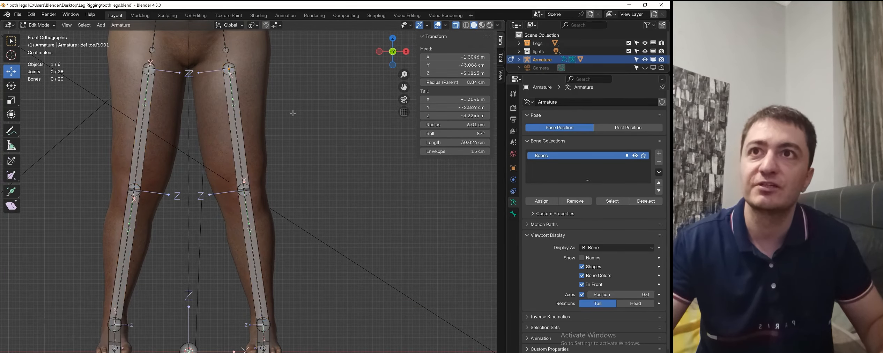
Select the left upper leg bone and open its bone properties
scroll(292, 112, "down", 2)
middle_click_drag(271, 119, 271, 107, "shift")
scroll(260, 130, "up", 3)
left_click(248, 119)
scroll(248, 118, "down", 3)
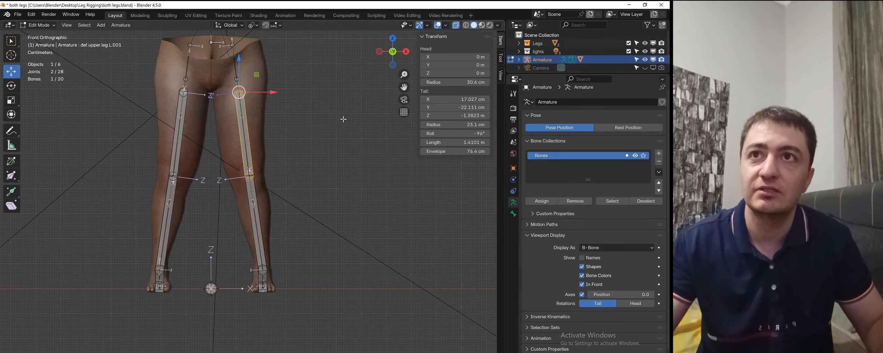
scroll(277, 120, "up", 2)
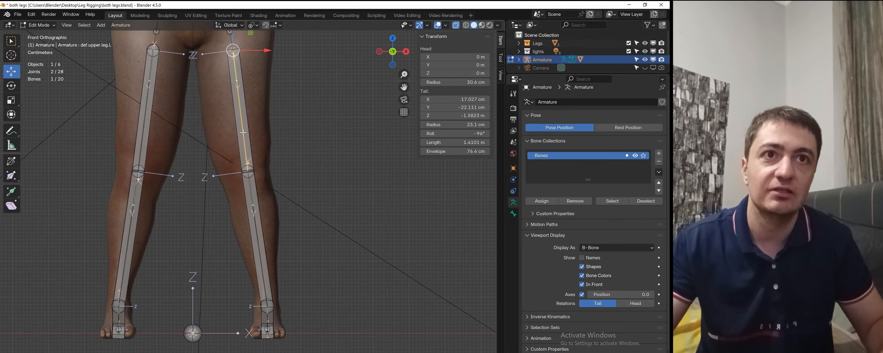
left_click(513, 214)
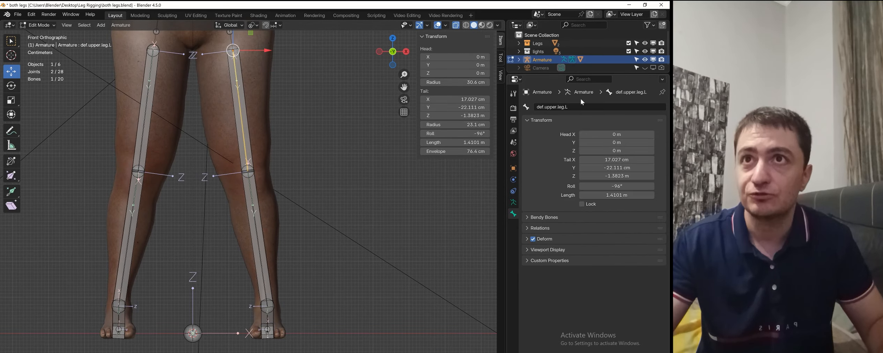
Select the left leg's duplicated upper leg bone, check it with a trial move and cancel the move
scroll(263, 124, "down", 2)
middle_click_drag(263, 124, 268, 144, "shift")
left_click(256, 112)
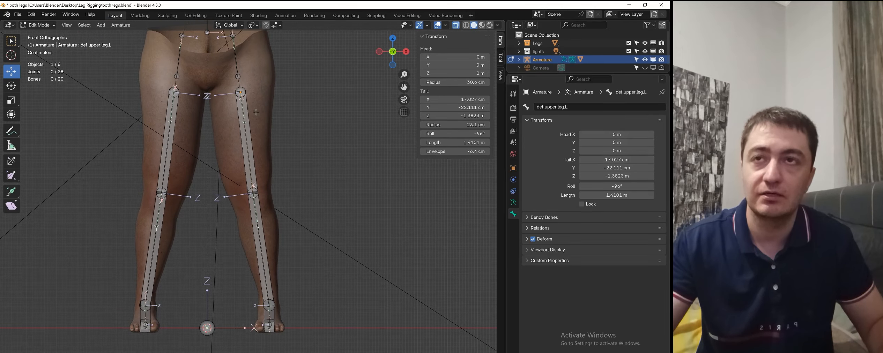
left_click(252, 133)
key("shift+d")
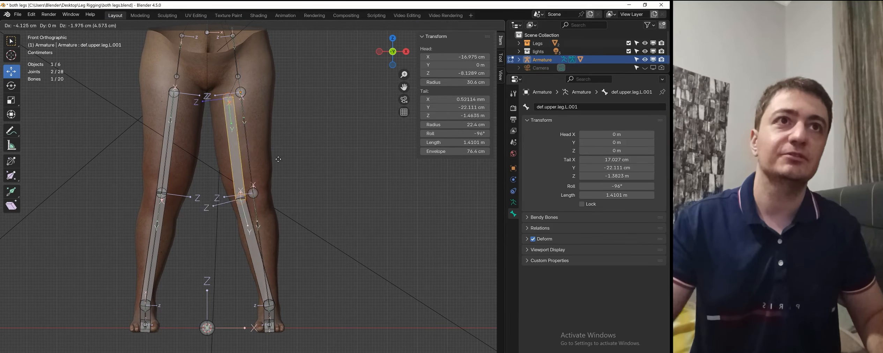
right_click(290, 133)
Rename the left leg's duplicated upper leg bone to ik.upper.leg.L and turn off its Deform option
double_click(592, 105)
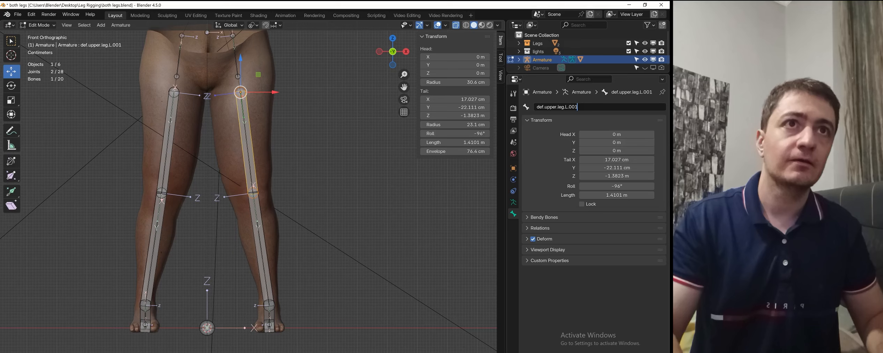
key("BackSpace")
key("BackSpace")
key("BackSpace")
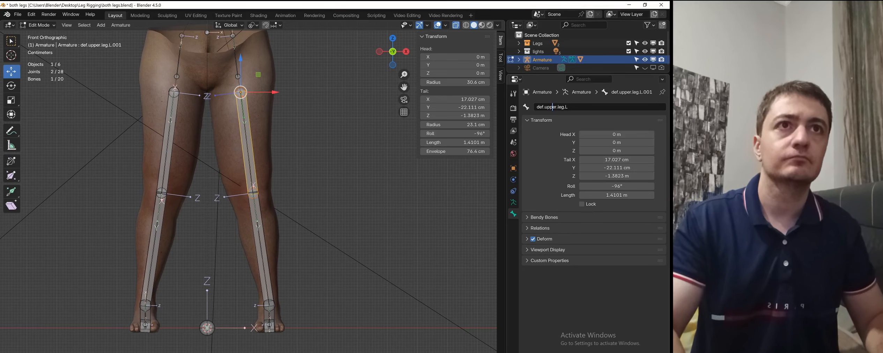
key("BackSpace")
key("BackSpace")
key("BackSpace")
key("BackSpace")
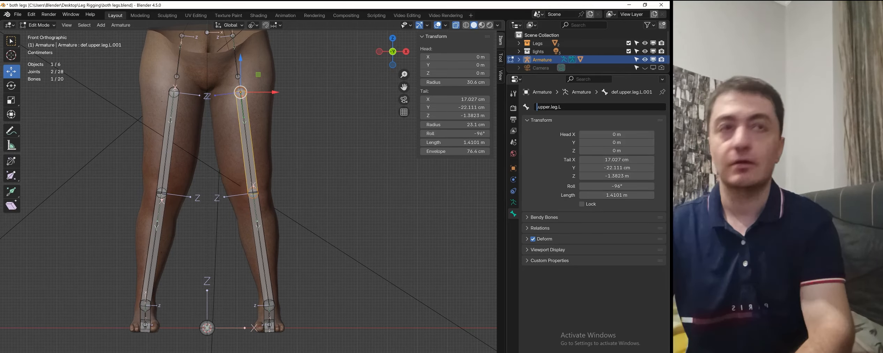
type("ik")
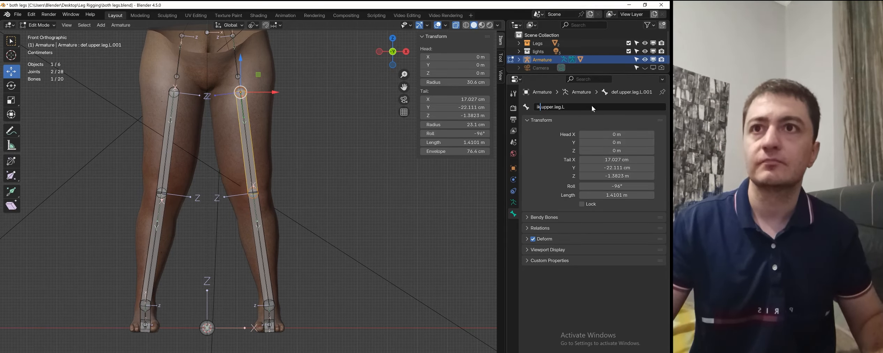
key("Return")
Rename the left leg's duplicated lower leg bone to ik.lower.leg.L and turn off its Deform option
middle_click_drag(281, 238, 284, 213, "shift")
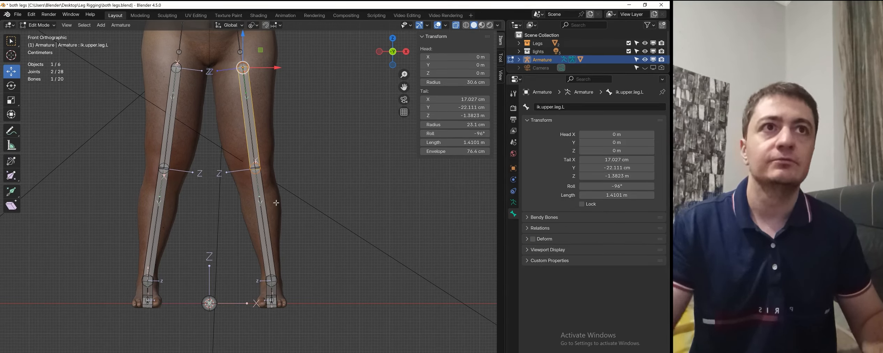
left_click(263, 190)
left_click(590, 107)
key("End")
key("BackSpace")
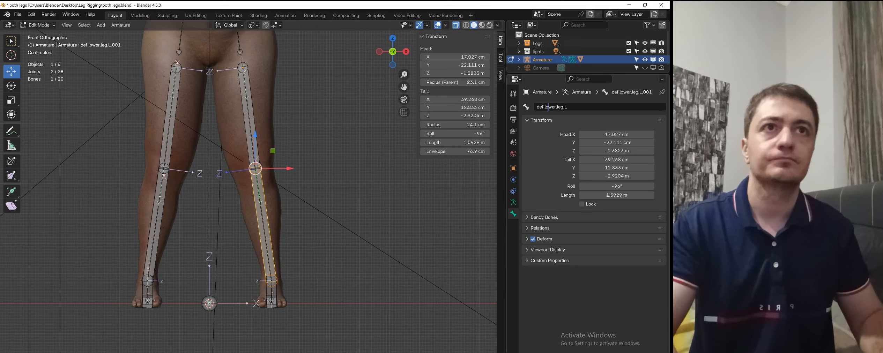
key("ctrl+BackSpace")
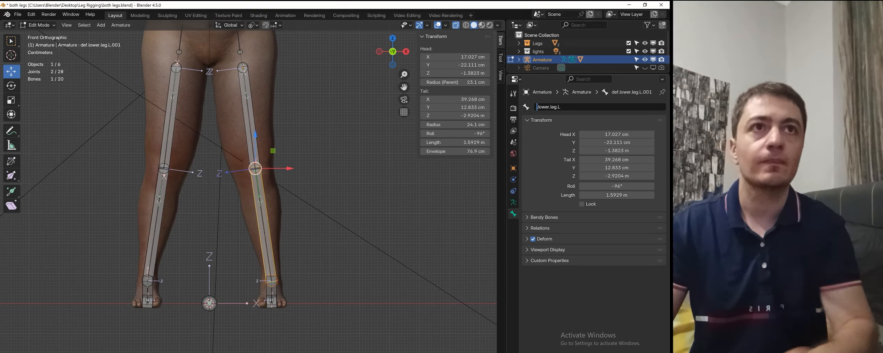
type("ik.")
key("Return")
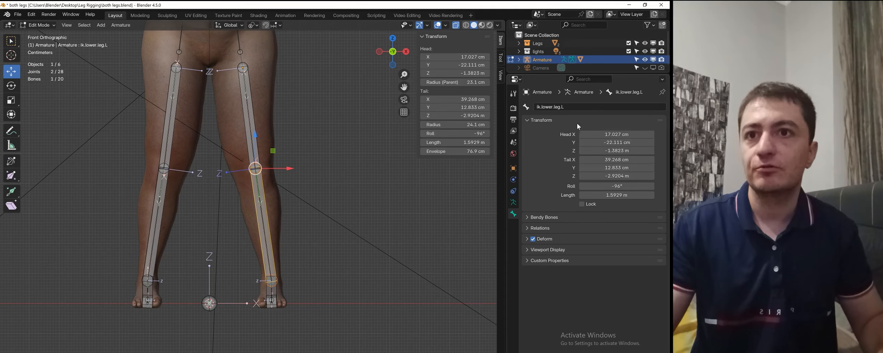
left_click(533, 239)
Rename the left leg's duplicated heel bone to ik.heel.L
middle_click_drag(291, 269, 302, 234, "shift")
middle_click_drag(301, 234, 265, 231)
left_click(266, 231)
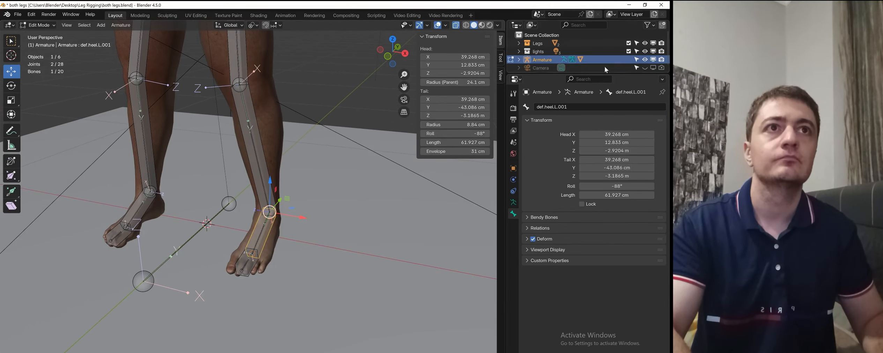
left_click(573, 107)
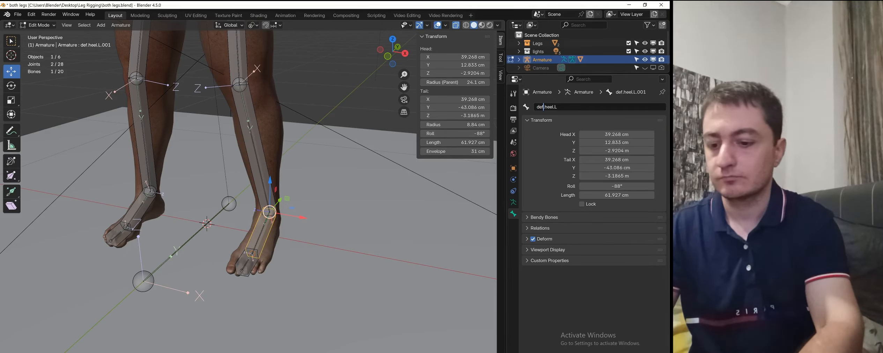
key("BackSpace")
key("BackSpace")
key("BackSpace")
key("BackSpace")
type("ik.")
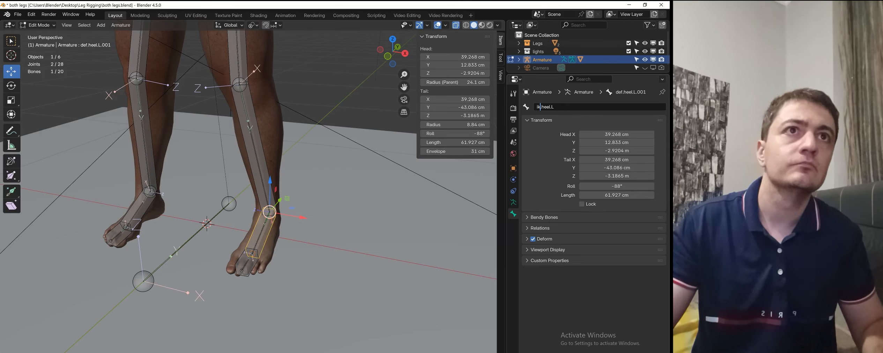
key("Return")
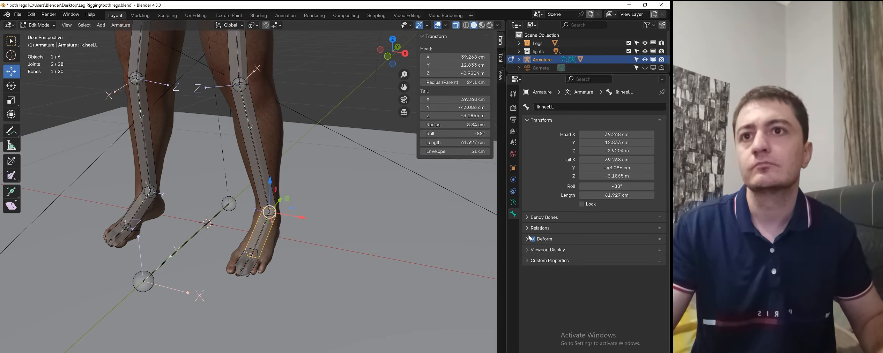
Rename the left leg's duplicated toe bone to ik.toe.L, turn off its Deform option and recheck the left ik heel bone
middle_click_drag(377, 206, 386, 162, "shift")
left_click(246, 216)
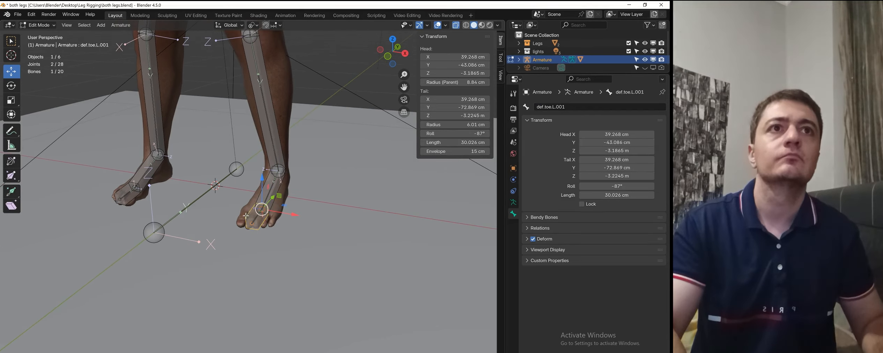
left_click(593, 106)
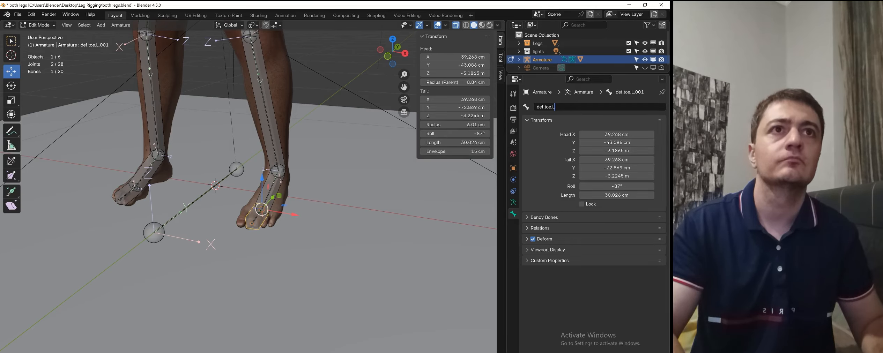
key("Left")
key("Left")
key("Left")
key("Left")
key("Left")
key("BackSpace")
key("BackSpace")
key("BackSpace")
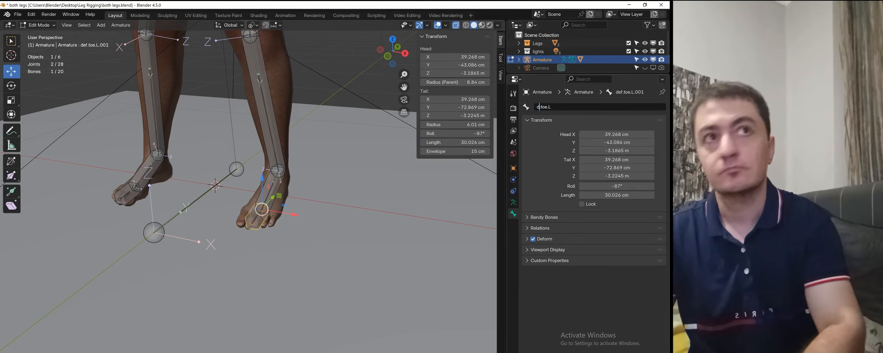
type("ik")
key("Return")
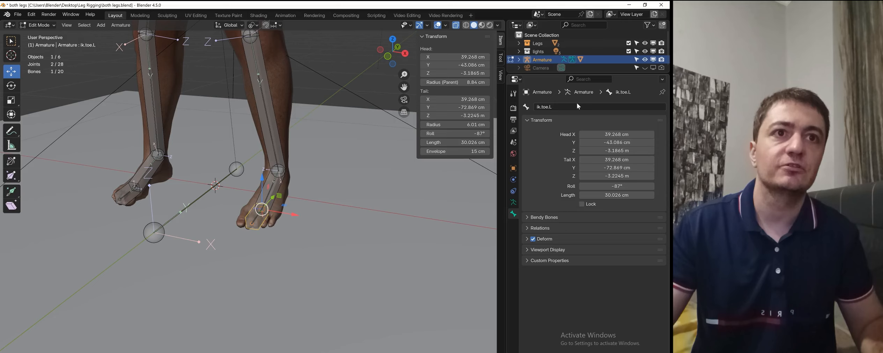
left_click(533, 240)
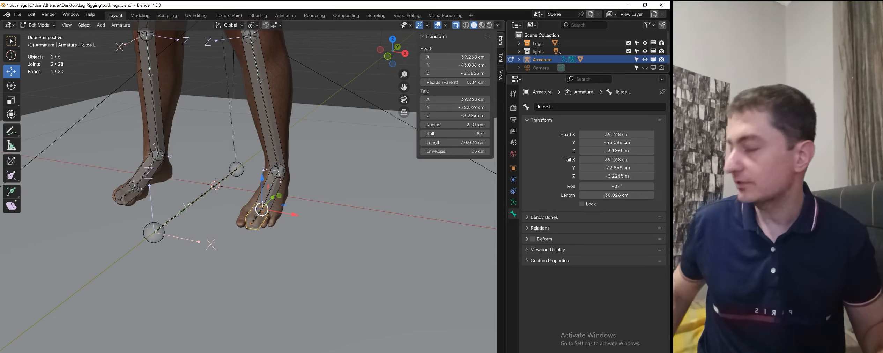
left_click(271, 189)
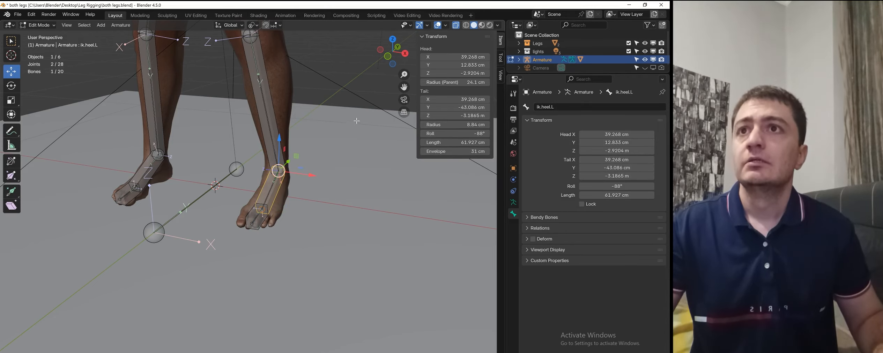
Rename the right leg's duplicated upper leg bone to ik.upper.leg.R
scroll(311, 174, "down", 3)
middle_click_drag(308, 161, 224, 135)
left_click(221, 129)
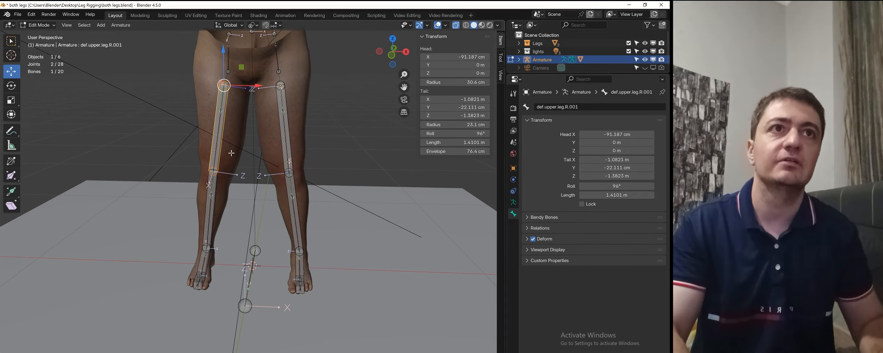
left_click(600, 107)
left_click(578, 107)
key("BackSpace")
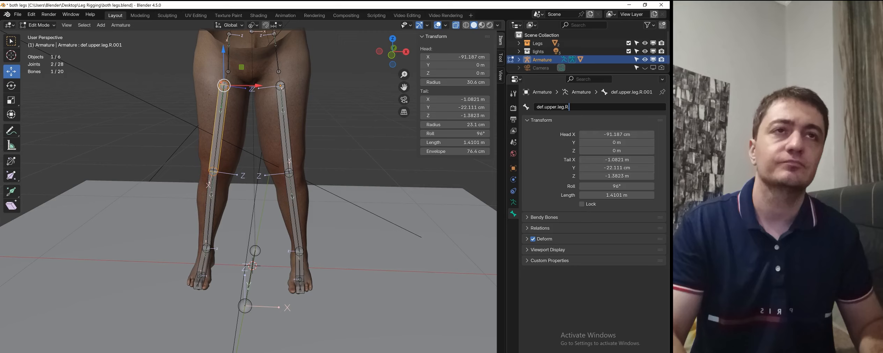
key("Left")
key("Left")
key("Left")
key("Left")
key("Left")
key("Left")
key("Left")
key("Left")
key("Left")
key("Left")
key("Left")
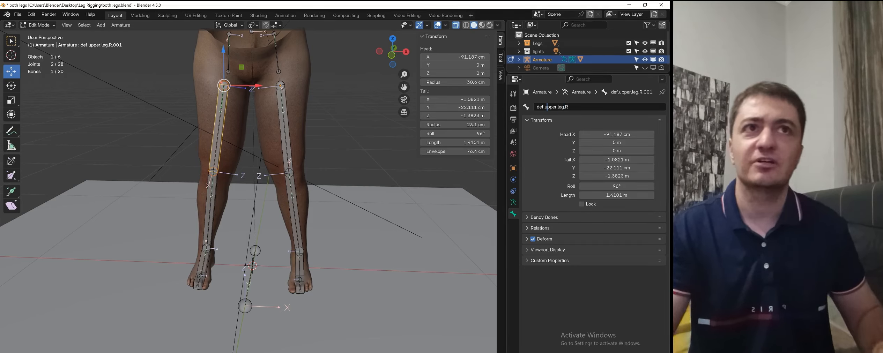
key("BackSpace")
key("BackSpace")
key("BackSpace")
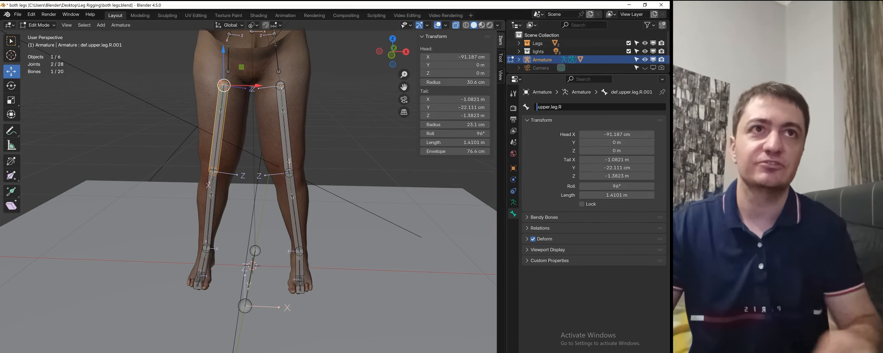
type("ik")
key("Return")
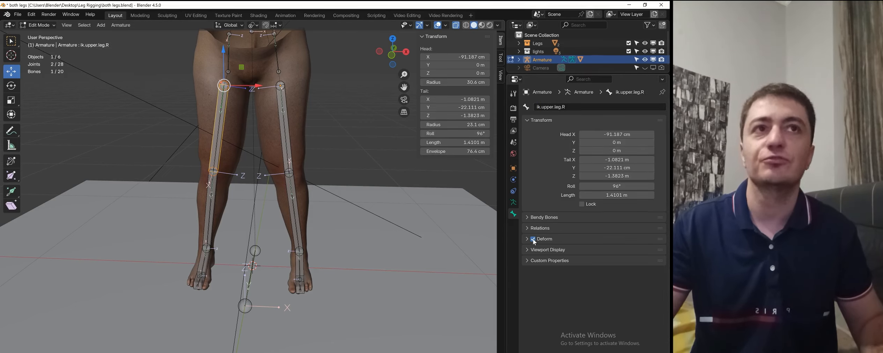
Rename the right leg's duplicated lower leg bone to ik.lower.leg.R and turn off its Deform option
left_click(217, 191)
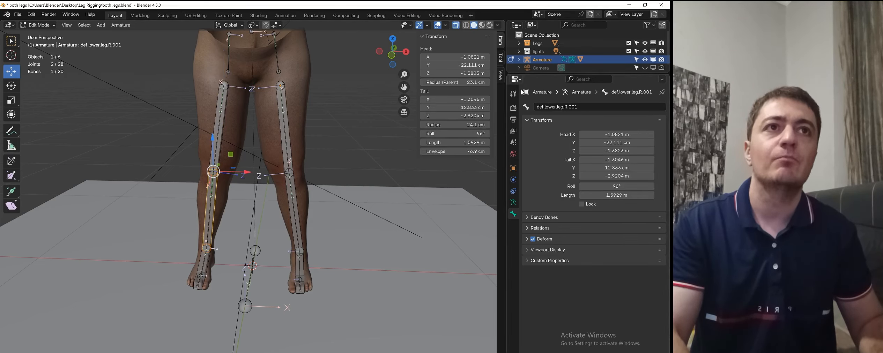
left_click(588, 110)
key("End")
key("BackSpace")
key("Home")
key("Delete")
key("Delete")
key("Delete")
key("Delete")
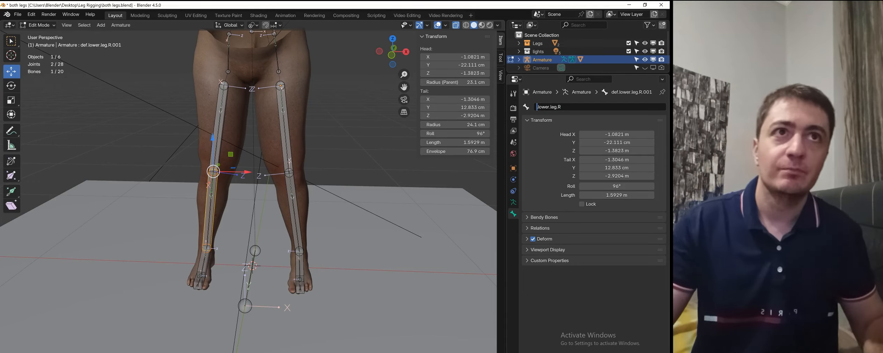
type("ik.")
key("Return")
left_click(532, 239)
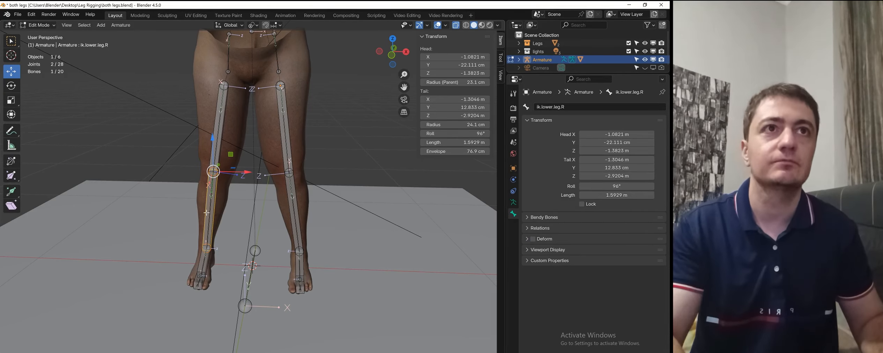
Rename the right leg's duplicated heel bone to ik.heel.R and turn off its Deform option
left_click(208, 260)
left_click(562, 107)
key("BackSpace")
key("BackSpace")
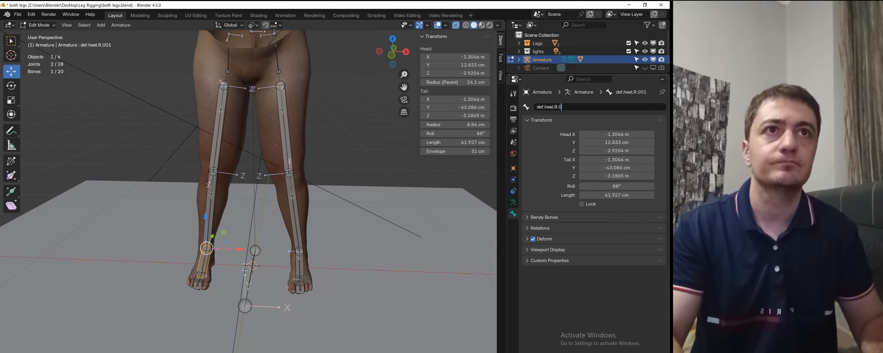
key("BackSpace")
key("BackSpace")
key("BackSpace")
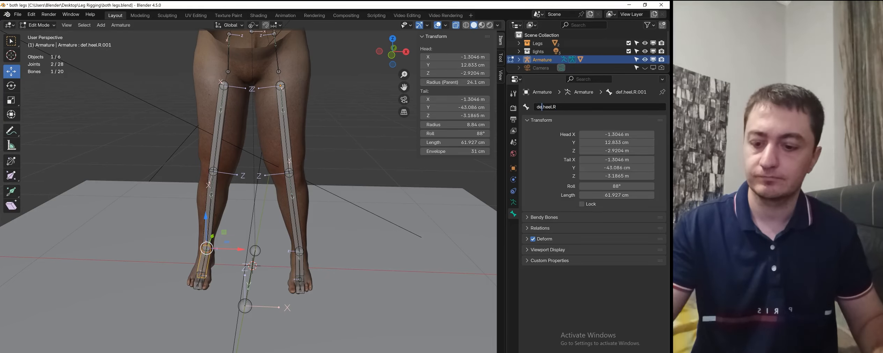
type("ik.")
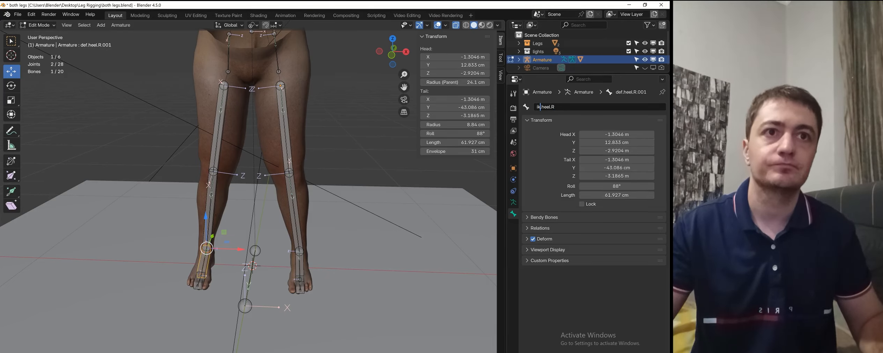
key("Return")
left_click(533, 239)
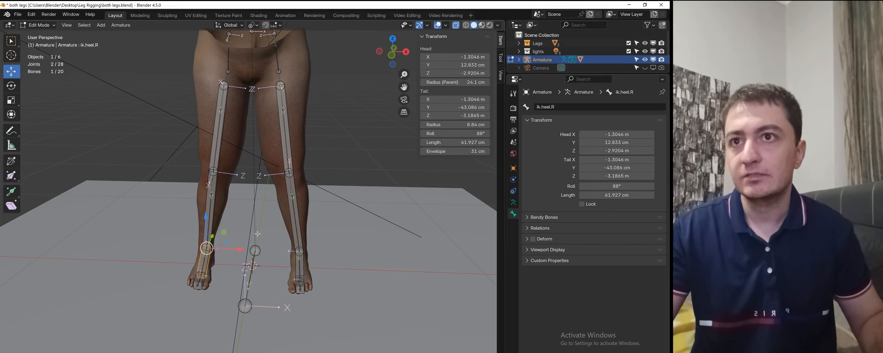
Rename the right leg's duplicated toe bone to ik.toe.R and turn off its Deform option
middle_click_drag(258, 234, 275, 250)
left_click(233, 257)
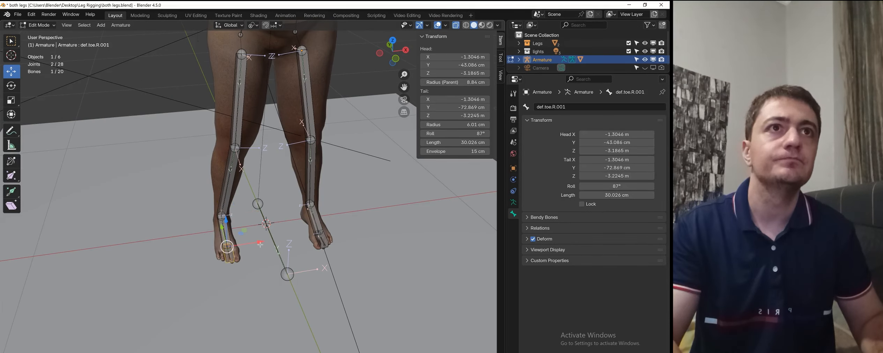
left_click(583, 107)
key("End")
key("BackSpace")
key("BackSpace")
key("BackSpace")
key("BackSpace")
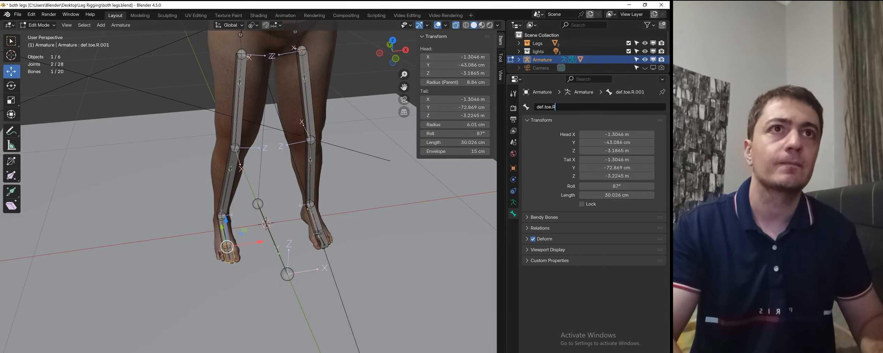
key("Home")
key("Delete")
key("Delete")
key("Delete")
key("Delete")
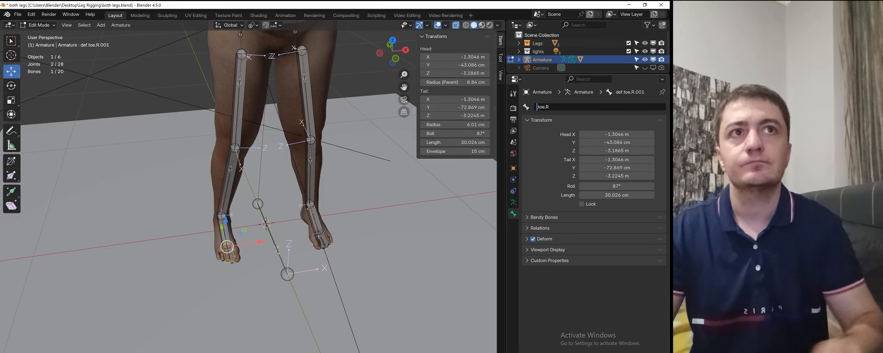
type("ik.")
key("Return")
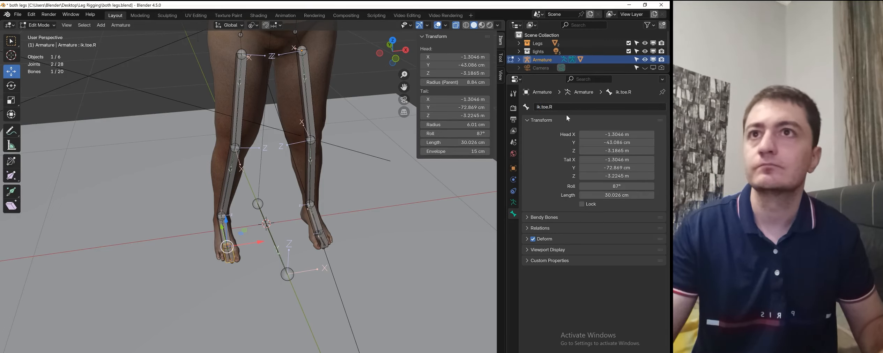
Rename the armature's existing bone collection to "def leg bones"
middle_click_drag(435, 225, 272, 118)
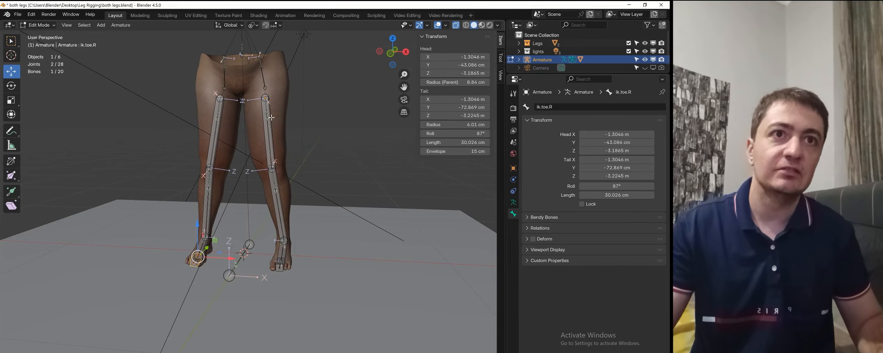
left_click(514, 204)
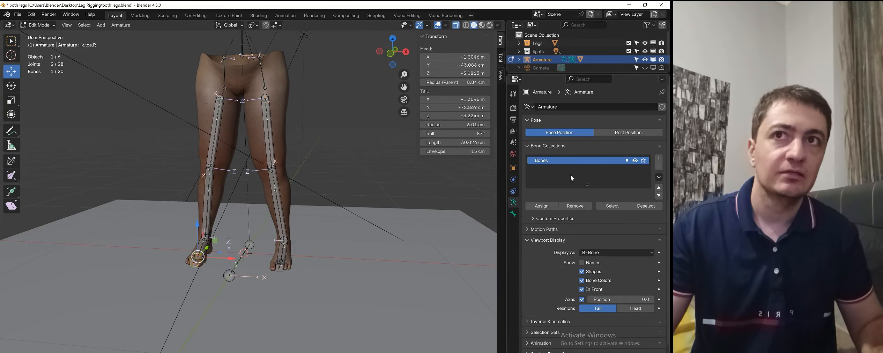
double_click(548, 162)
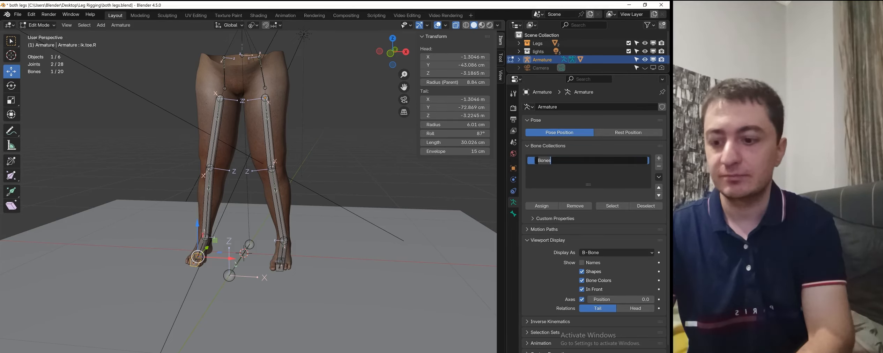
type("de")
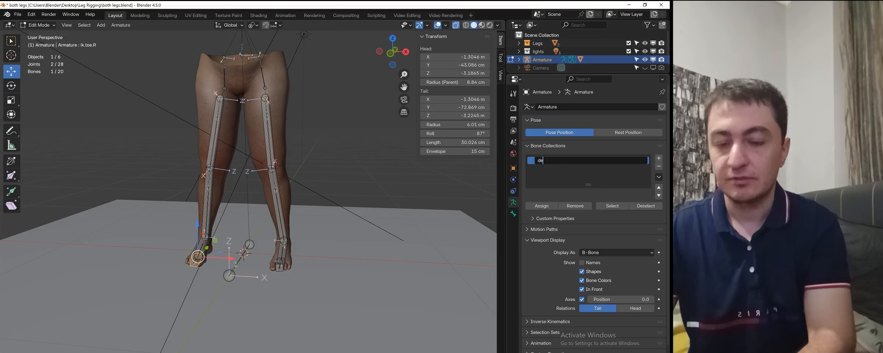
type("f bone")
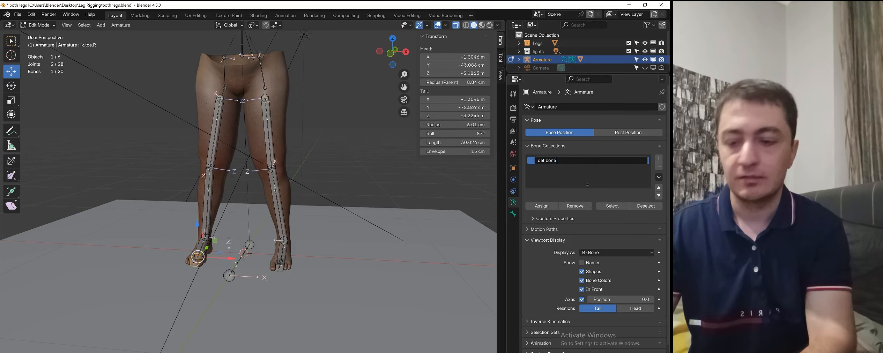
key("BackSpace")
key("BackSpace")
key("BackSpace")
key("BackSpace")
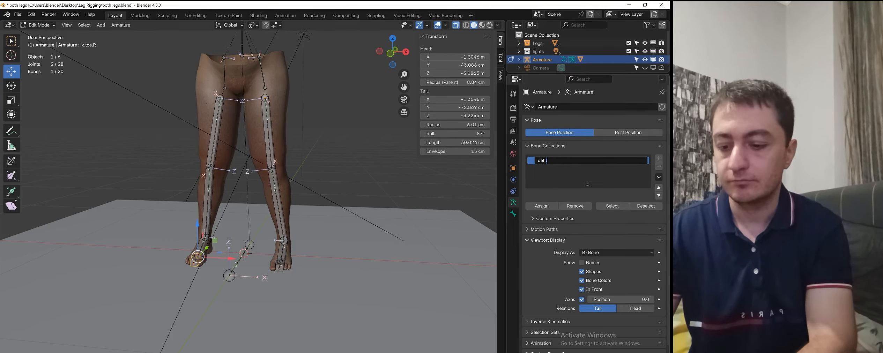
type("leg bones")
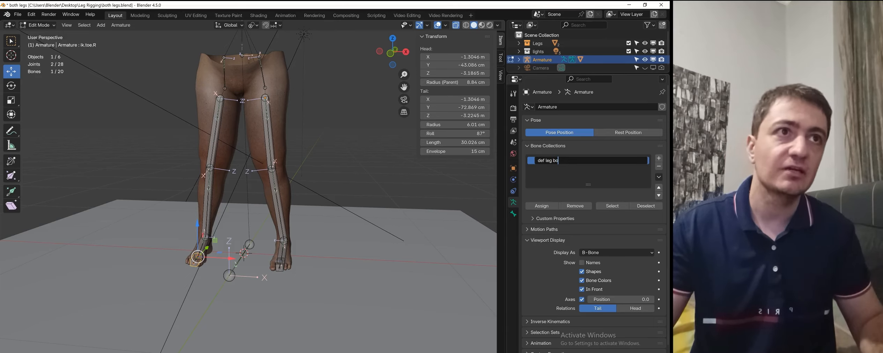
key("Return")
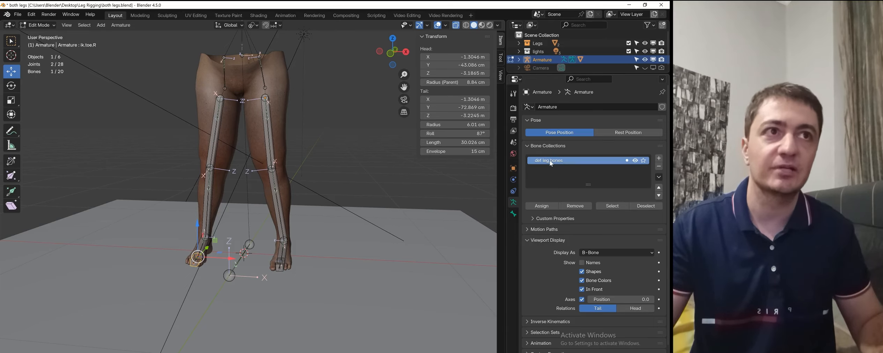
Add a second bone collection to the armature and name it "ik bones"
left_click(658, 160)
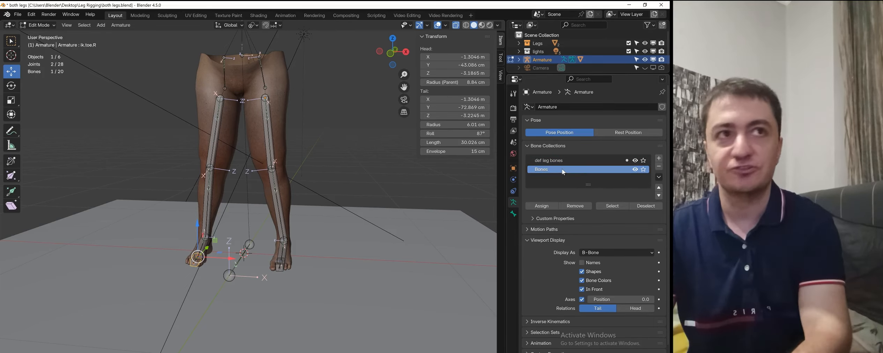
double_click(550, 169)
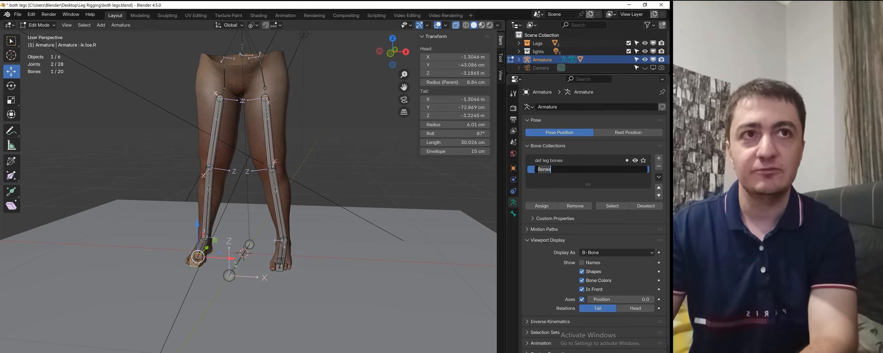
type("ik ")
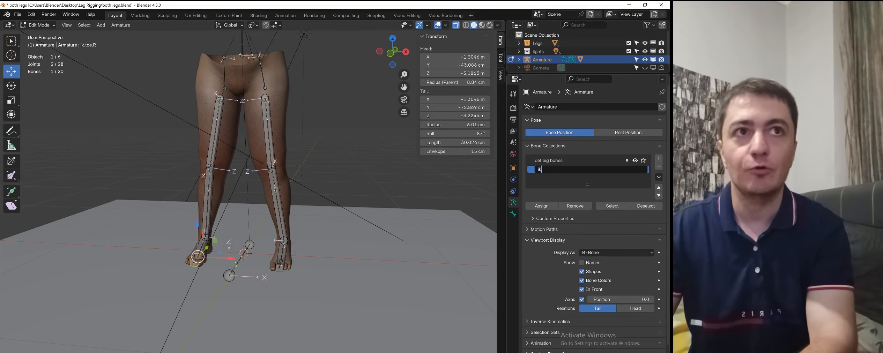
type("bones")
key("Return")
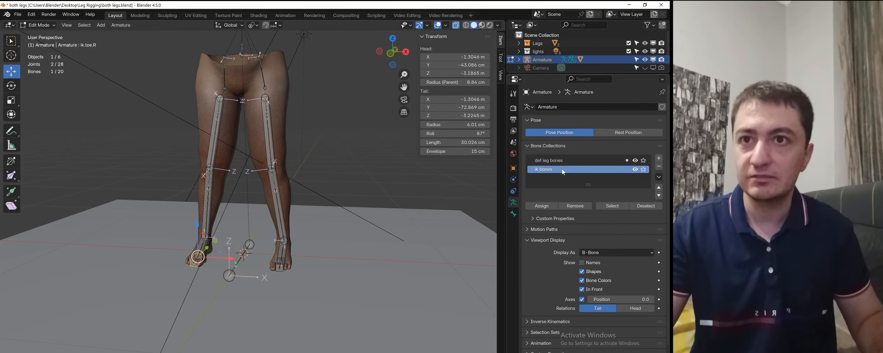
middle_click_drag(287, 266, 288, 284)
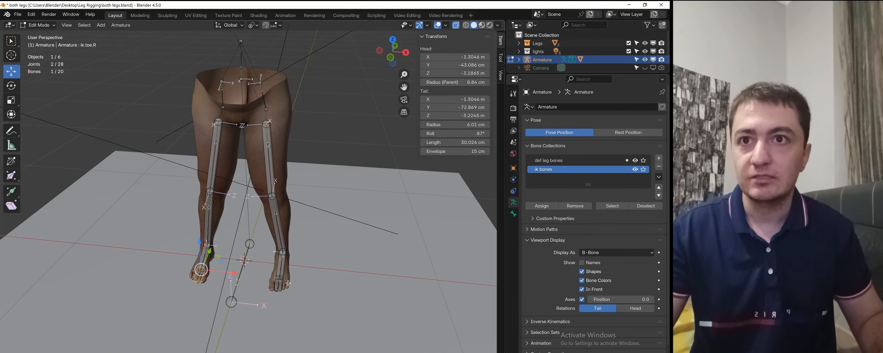
Move all eight ik bones of both legs, from upper leg to toe, into the "ik bones" collection
left_click(274, 283)
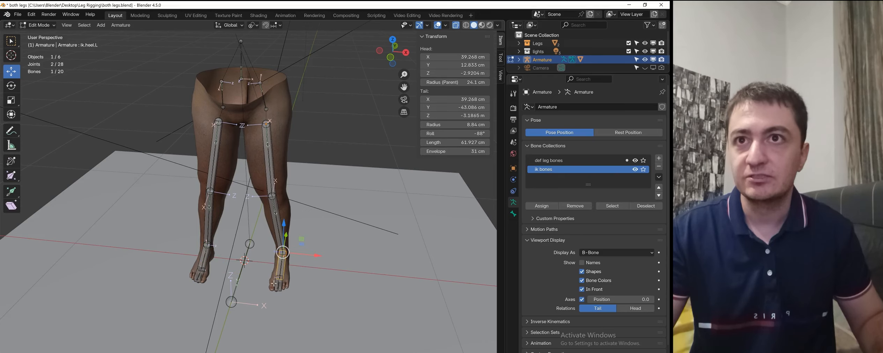
left_click(274, 286, "shift")
left_click(273, 223, "shift")
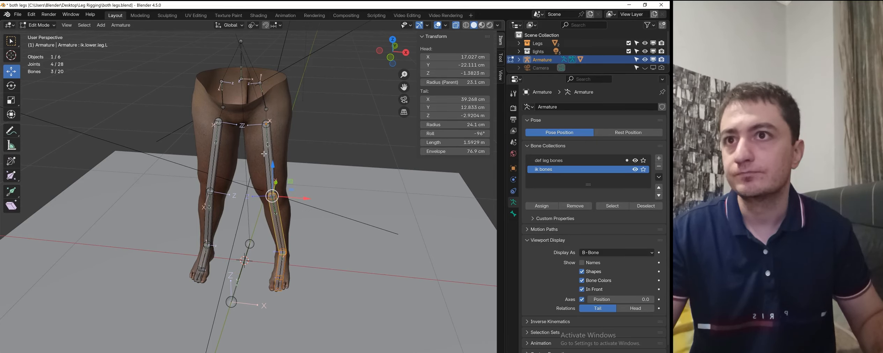
left_click(264, 154, "shift")
left_click(217, 157, "shift")
left_click(213, 220, "shift")
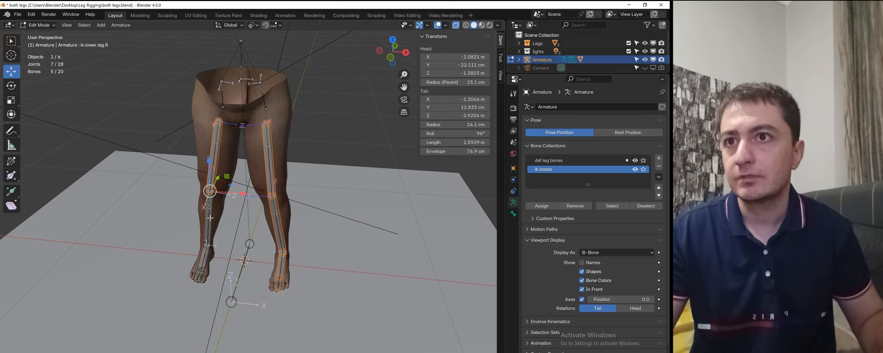
left_click(211, 218, "shift")
left_click(207, 259, "shift")
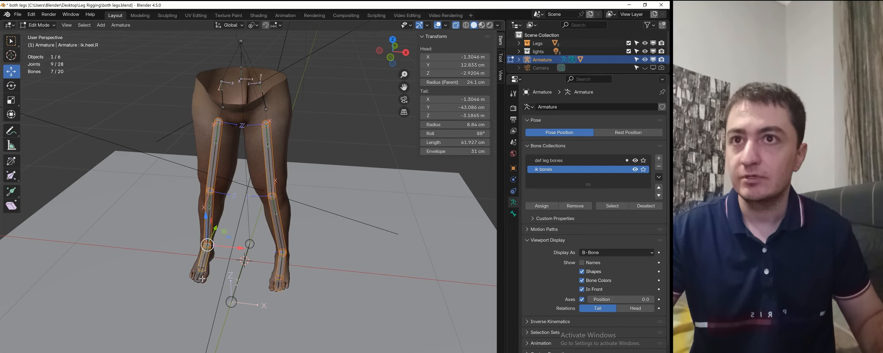
left_click(200, 279, "shift")
key("m")
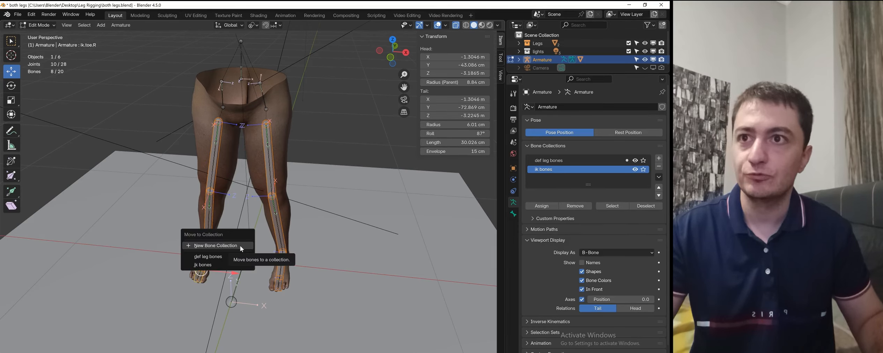
left_click(217, 265)
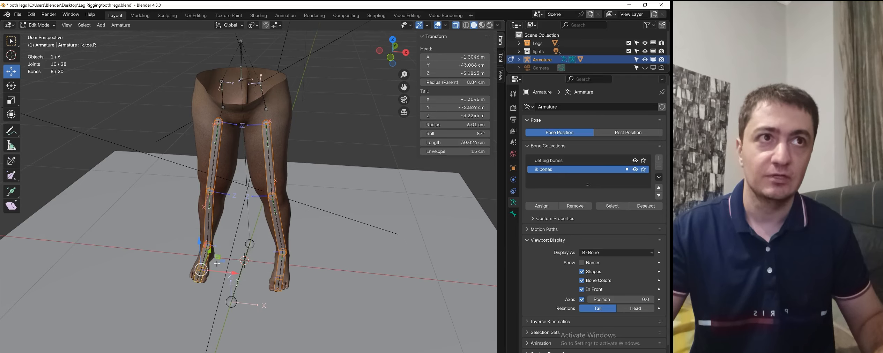
Hide the "ik bones" collection in the viewport and clear the bone selection
left_click(636, 170)
middle_click_drag(363, 202, 366, 174)
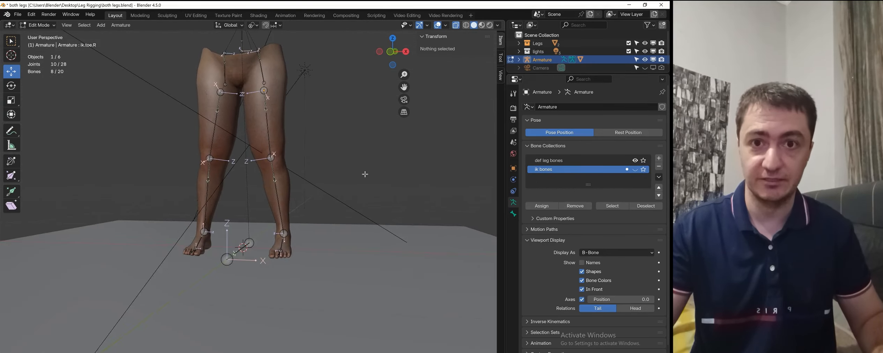
middle_click_drag(319, 87, 319, 157, "shift")
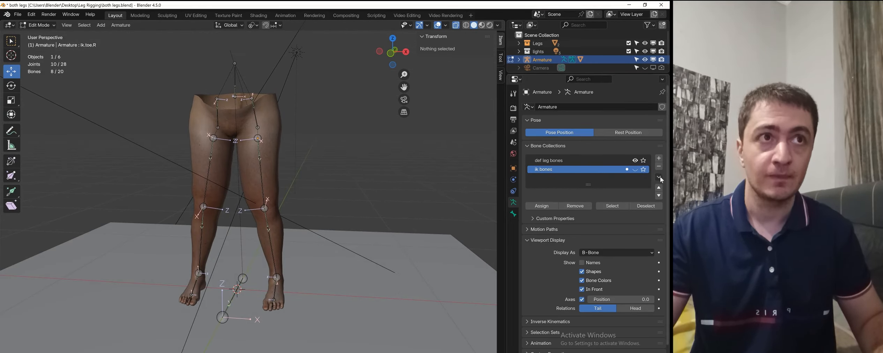
left_click(635, 170)
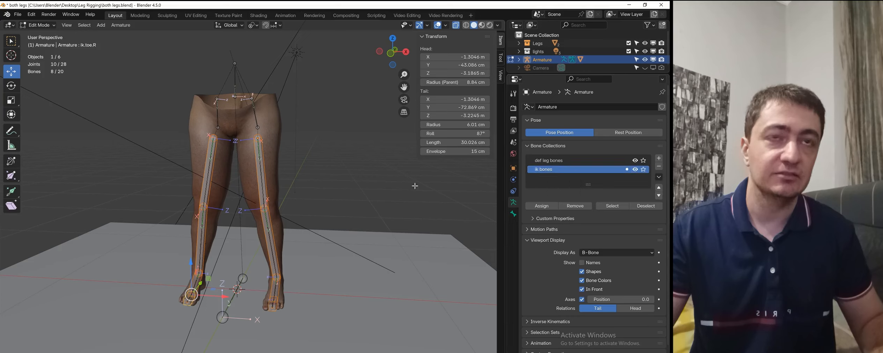
left_click(635, 170)
left_click(363, 209)
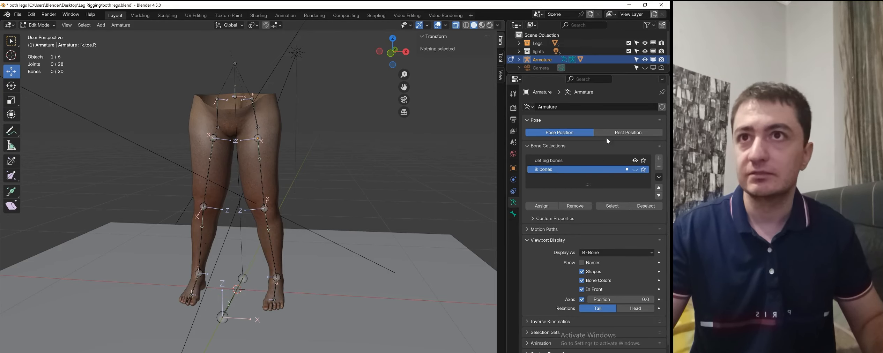
Duplicate the upper and lower leg deform bones of both legs in place
left_click(545, 161)
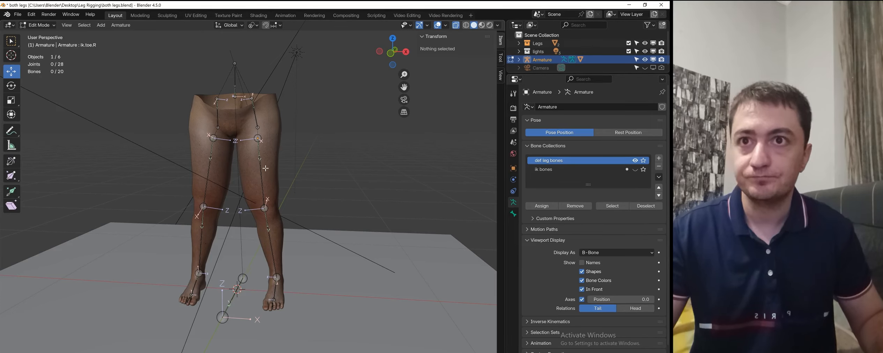
left_click(261, 166)
middle_click_drag(287, 167, 273, 214)
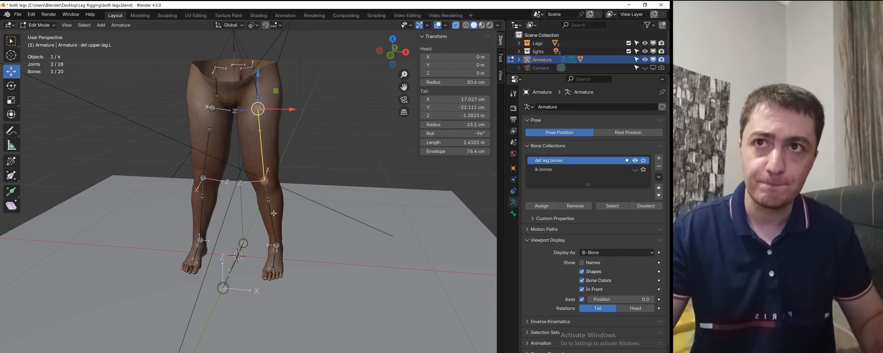
left_click(269, 209, "shift")
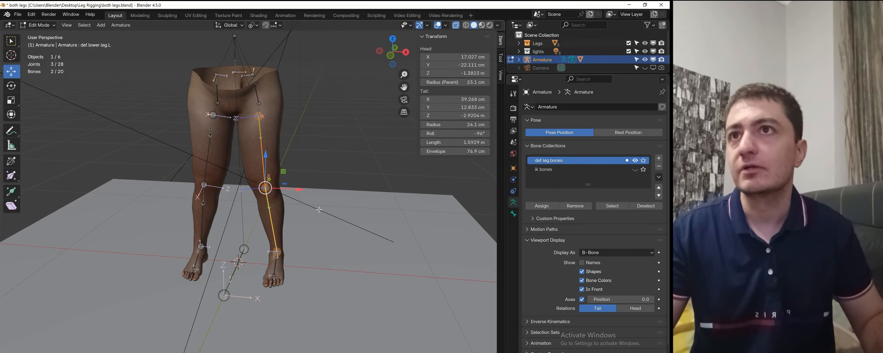
middle_click_drag(295, 192, 207, 132)
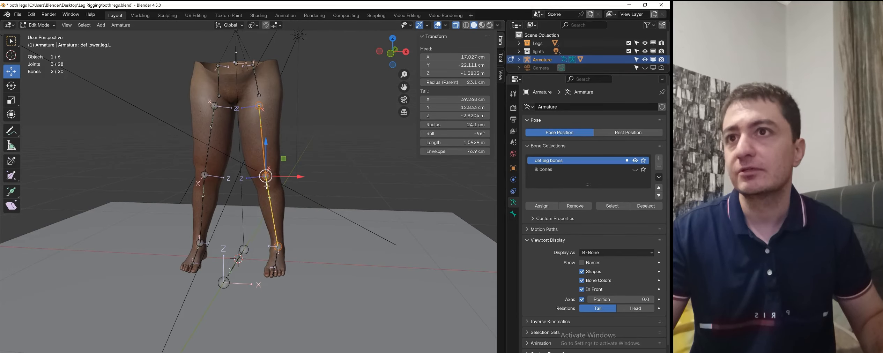
left_click(209, 131, "shift")
left_click(198, 207, "shift")
middle_click_drag(309, 166, 316, 136)
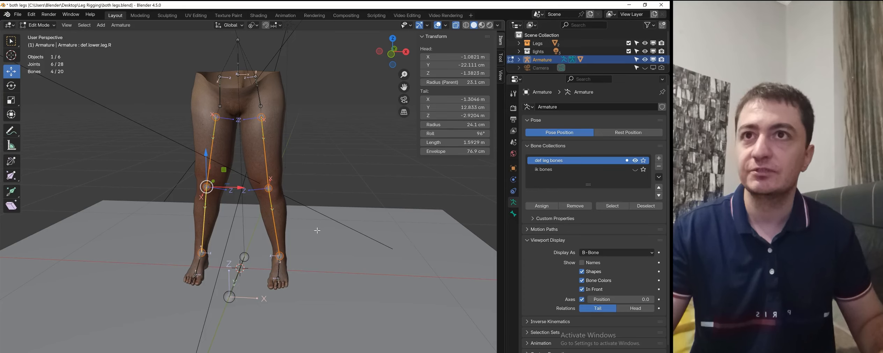
key("Escape")
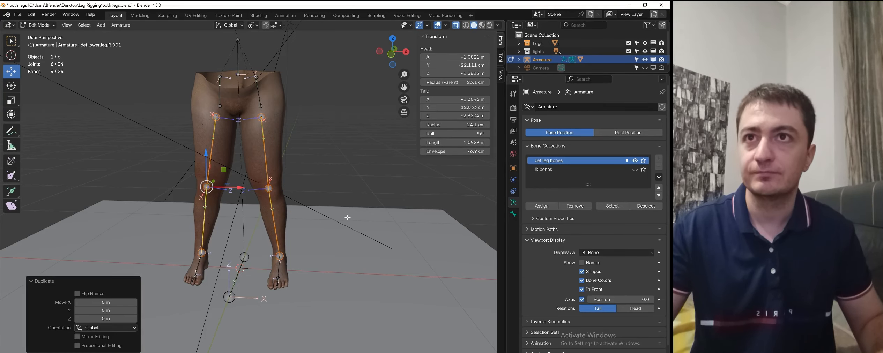
Enlarge the B-Bone display size of the four duplicated leg bones by a factor of about 18.5
key("ctrl+alt+s")
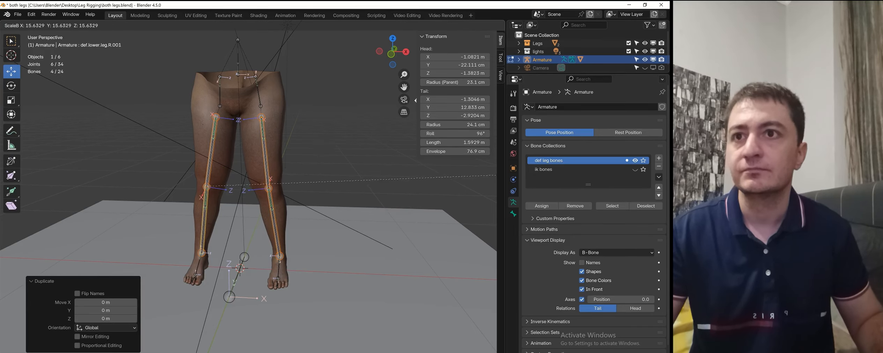
left_click(330, 75)
scroll(307, 147, "up", 3)
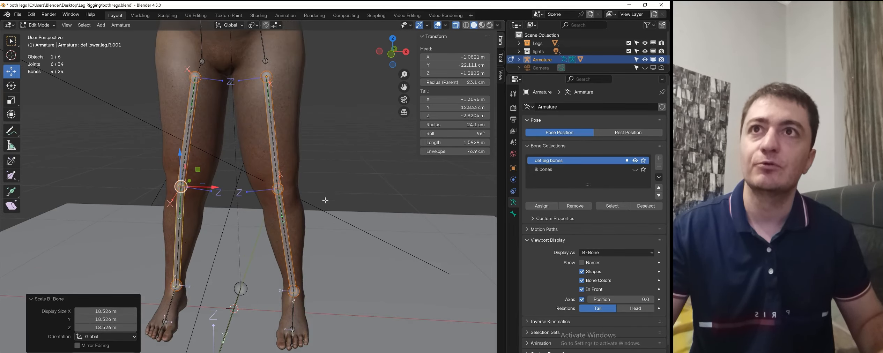
scroll(306, 147, "down", 3)
middle_click_drag(291, 109, 295, 132, "shift")
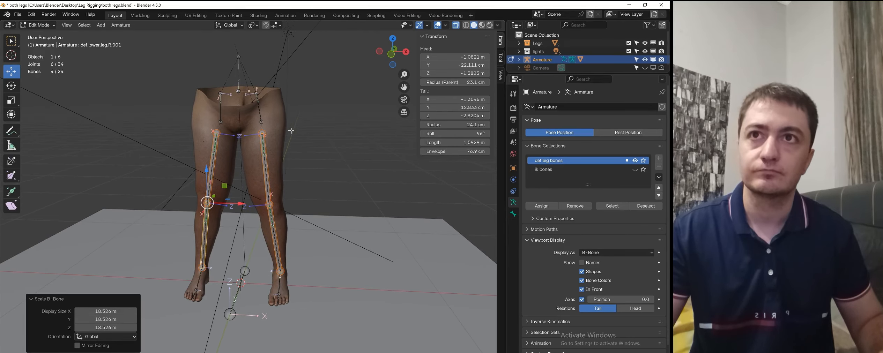
left_click(269, 163)
key("r")
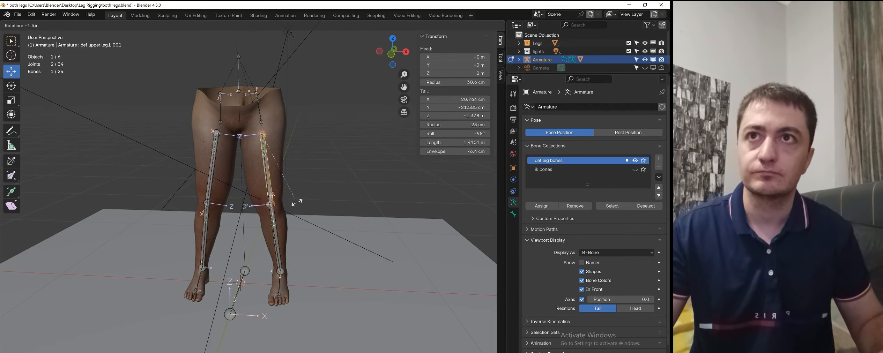
key("Escape")
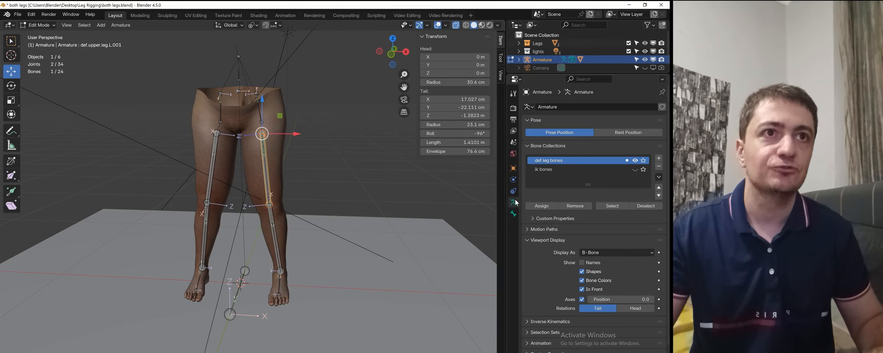
Add another bone collection to the armature and name it "Fk bones"
left_click(658, 159)
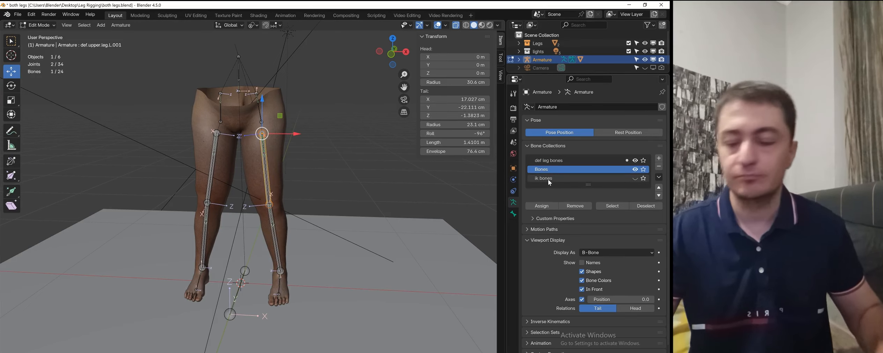
double_click(548, 169)
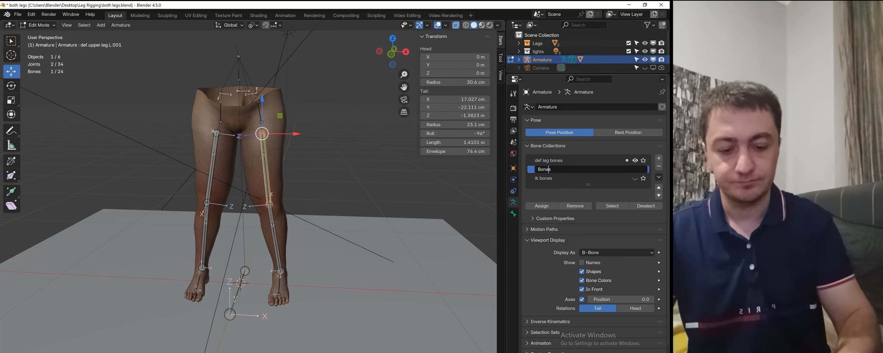
key("BackSpace")
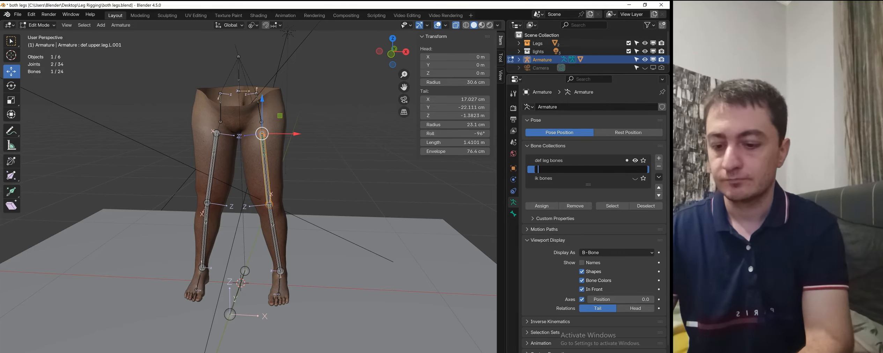
type("Fk")
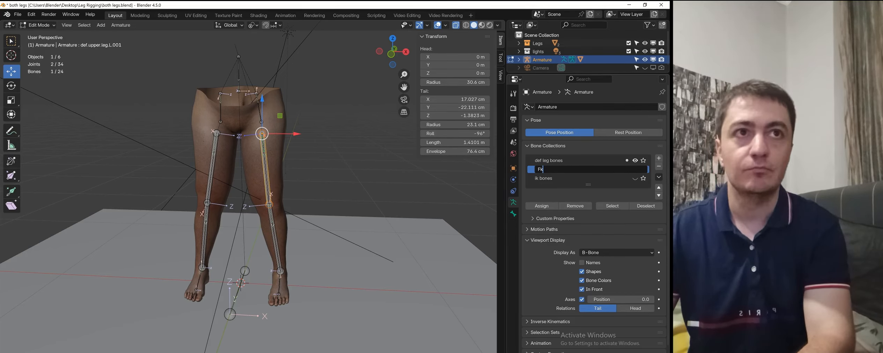
type(" bones")
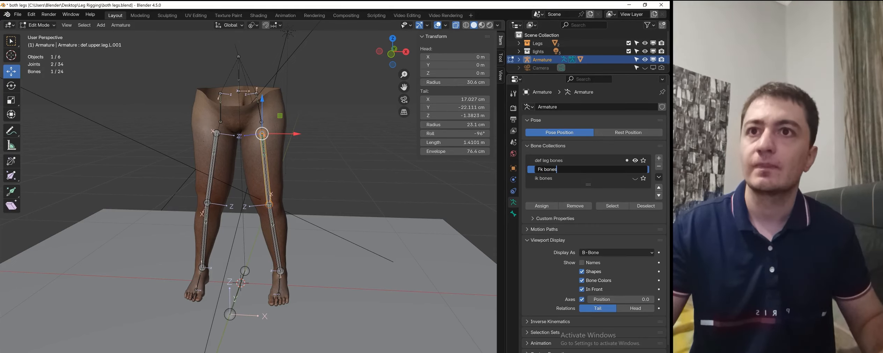
key("Return")
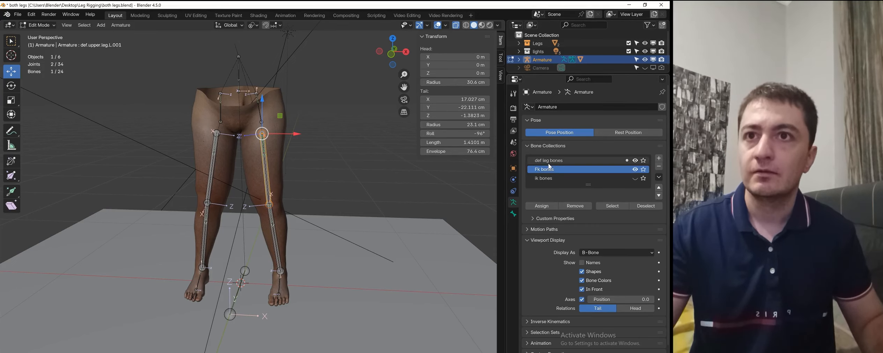
Move the duplicated upper and lower leg bones of both legs into the "Fk bones" collection
left_click(272, 230, "shift")
left_click(276, 230, "shift")
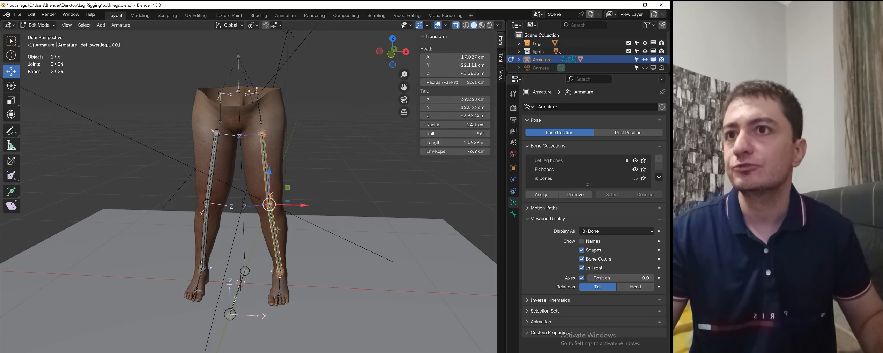
left_click(212, 158, "shift")
left_click(207, 232, "shift")
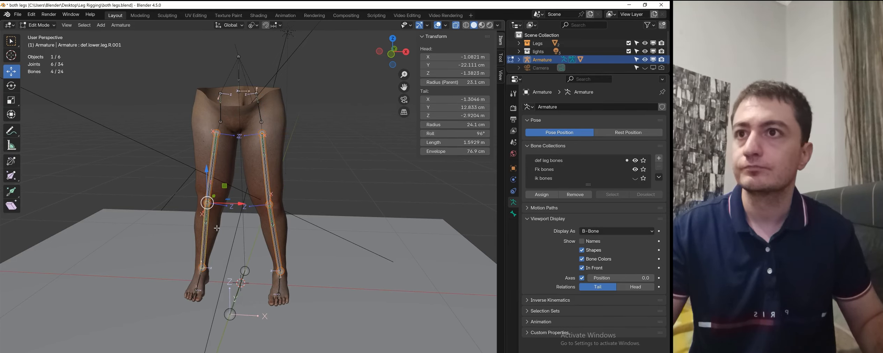
key("m")
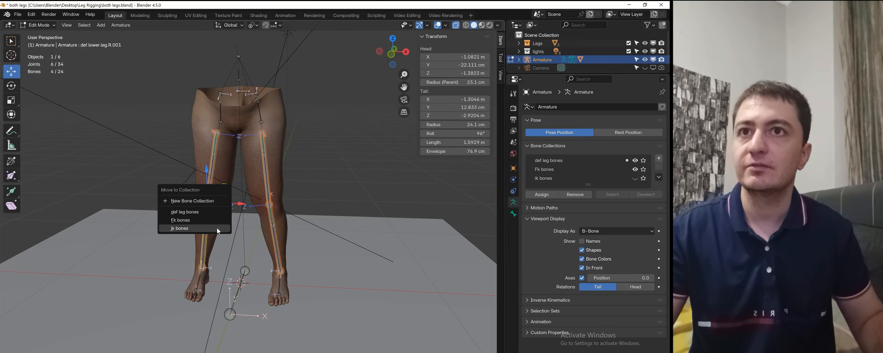
left_click(198, 218)
Toggle the visibility of the "Fk bones" collection off and on to check it, and hide the "def leg bones" collection
scroll(353, 205, "up", 1)
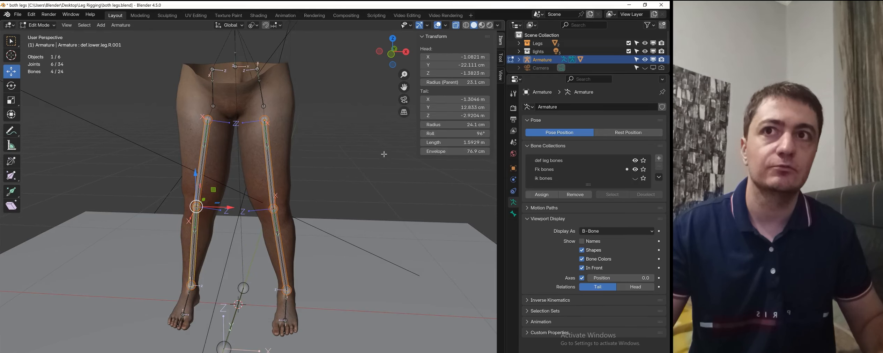
left_click(636, 170)
left_click(637, 170)
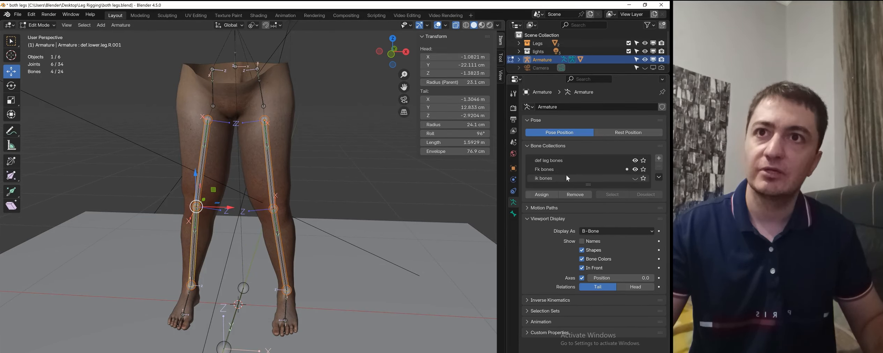
left_click(635, 160)
Rename the duplicated left upper leg bone in the "Fk bones" collection to "FK.upper.leg.L"
left_click(273, 181)
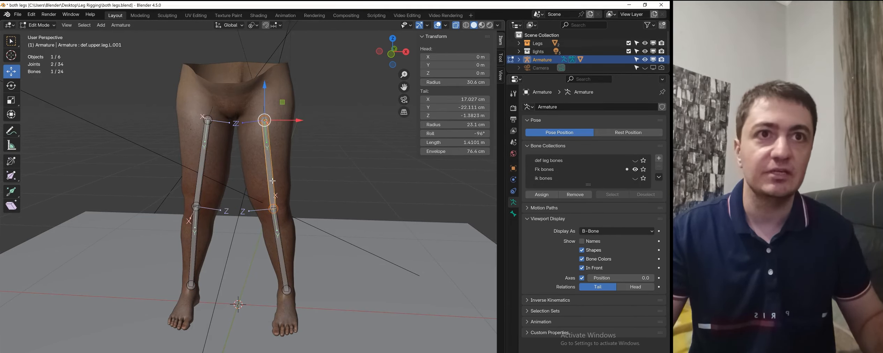
left_click(513, 213)
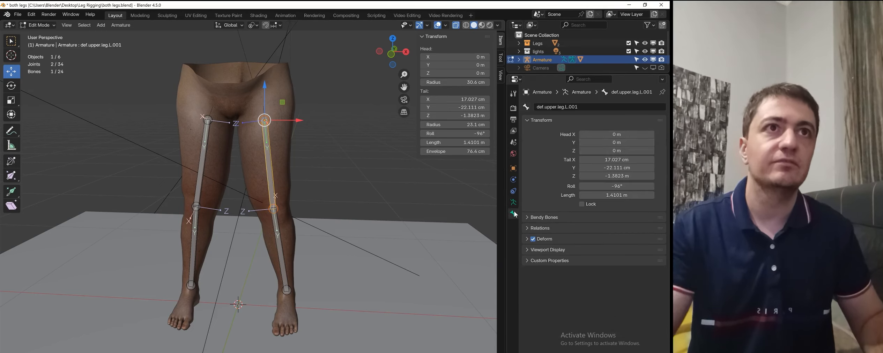
double_click(578, 107)
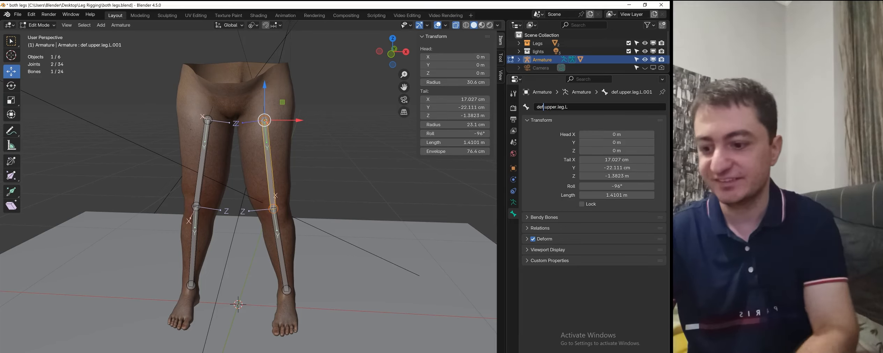
key("Home")
key("Delete")
key("Delete")
key("Delete")
key("Delete")
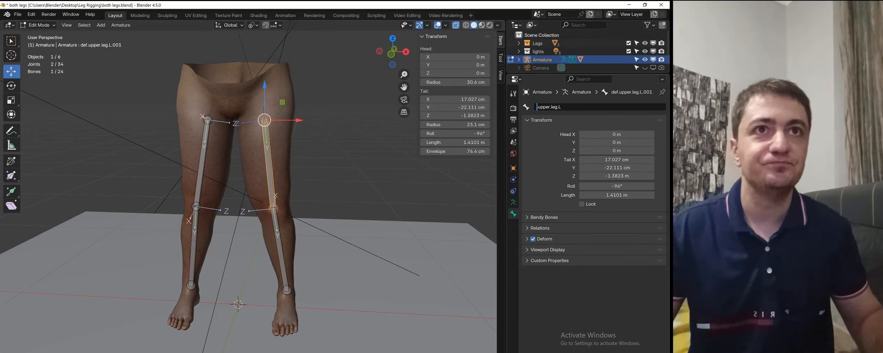
type("FK.")
key("Return")
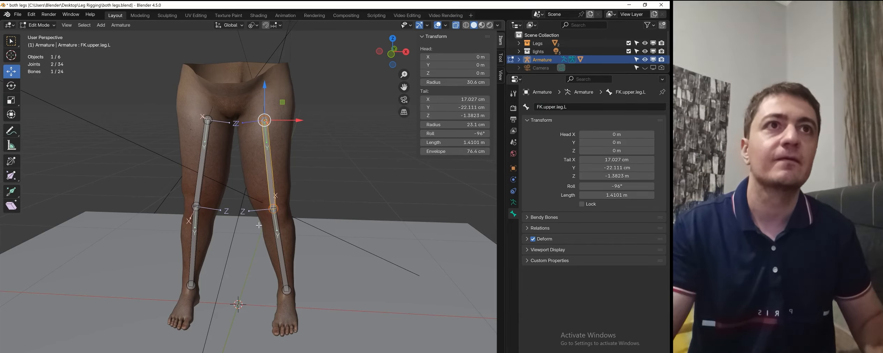
Rename the duplicated left lower leg bone to "FK.lower.leg.L"
left_click(275, 227)
left_click(589, 110)
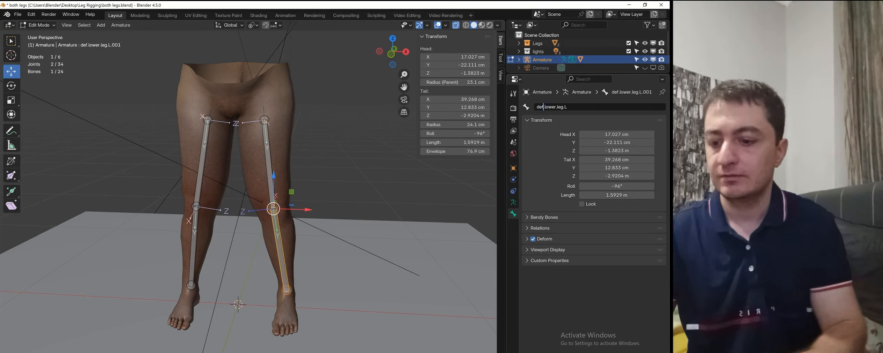
key("BackSpace")
key("BackSpace")
key("BackSpace")
key("BackSpace")
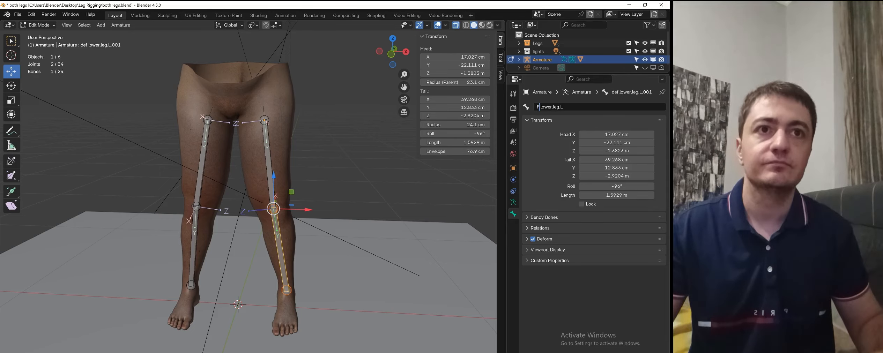
type("FK.")
key("Return")
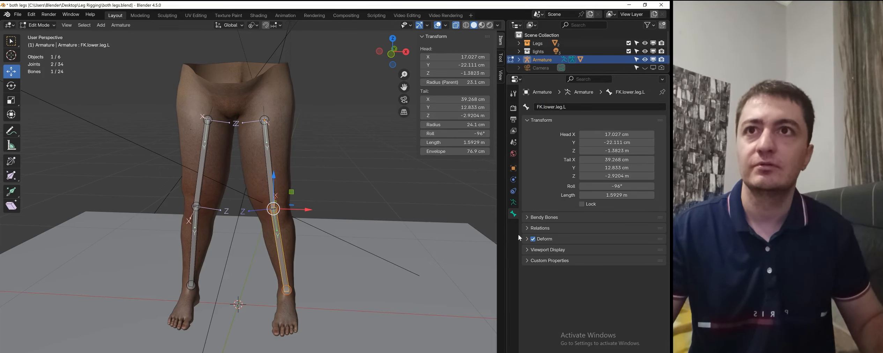
Rename the duplicated right upper leg bone to "FK.upper.leg.R"
left_click(265, 162)
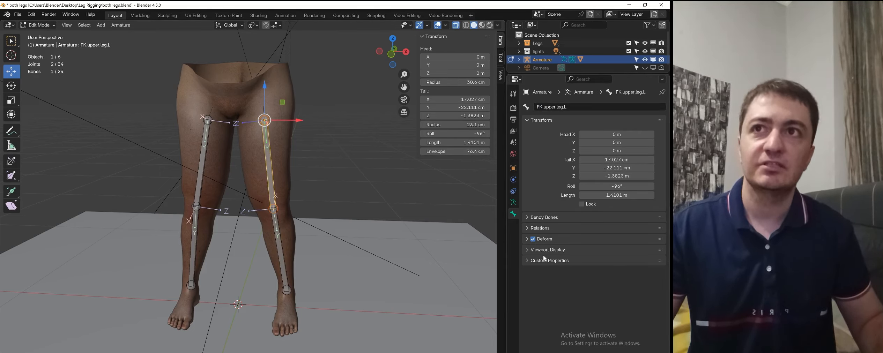
left_click(208, 164)
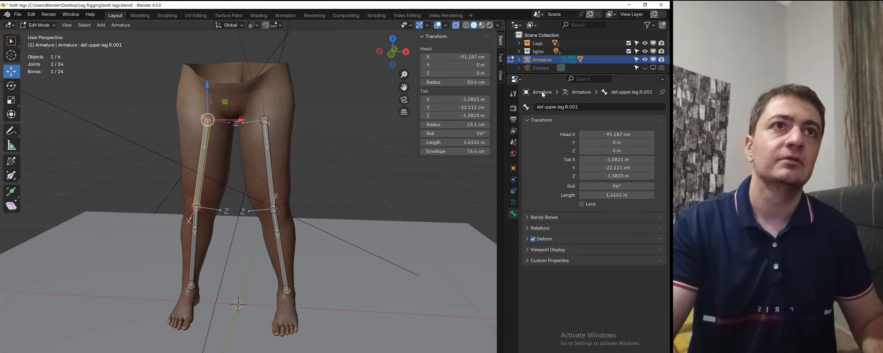
double_click(590, 107)
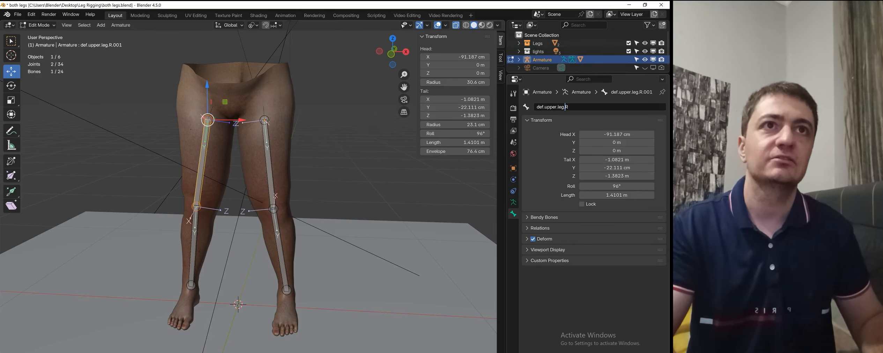
key("Home")
key("Delete")
key("Delete")
key("Delete")
key("Delete")
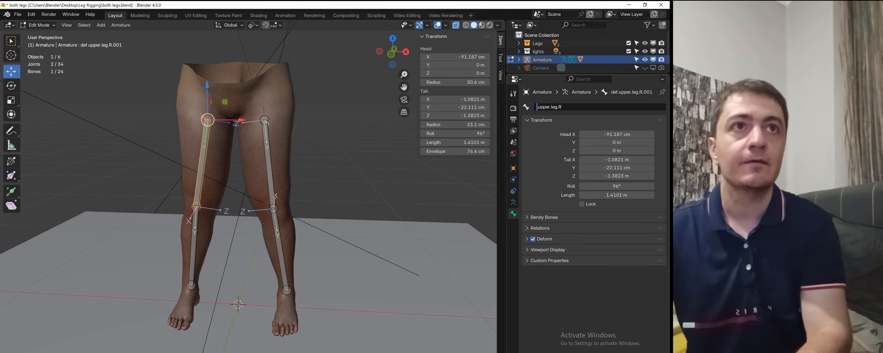
type("FK.")
key("Return")
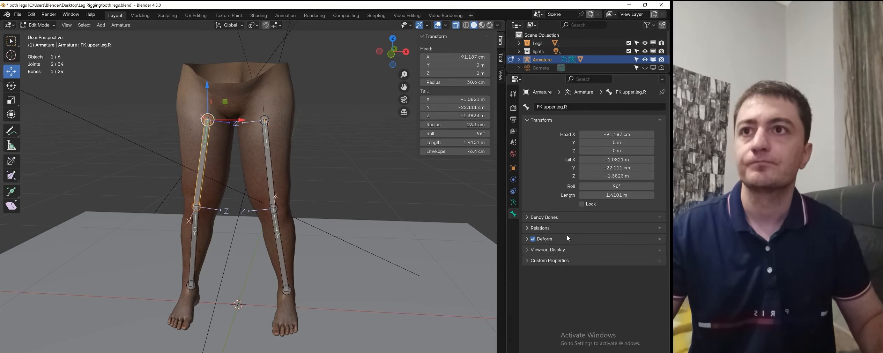
Rename the duplicated right lower leg bone to "FK.lower.leg.R" and turn off Deform on the FK leg bones
left_click(190, 228)
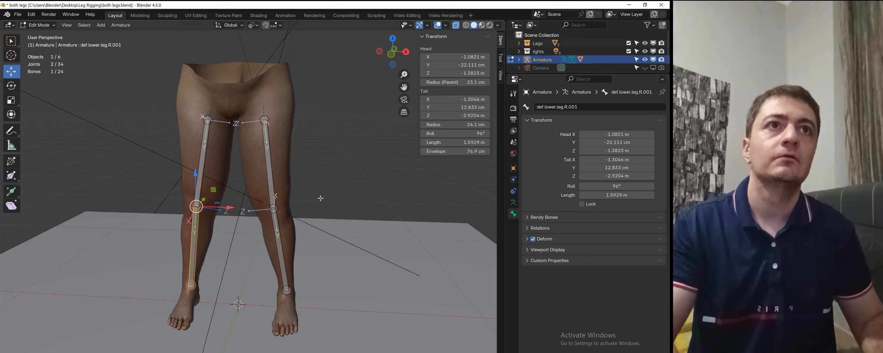
double_click(573, 107)
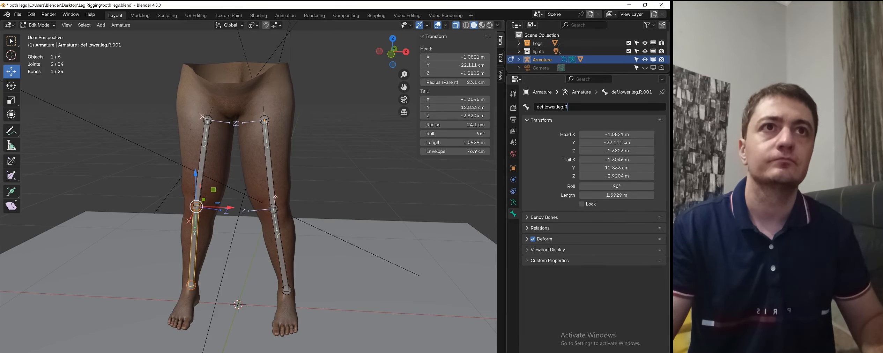
key("Home")
key("Delete")
key("Delete")
key("Delete")
key("Delete")
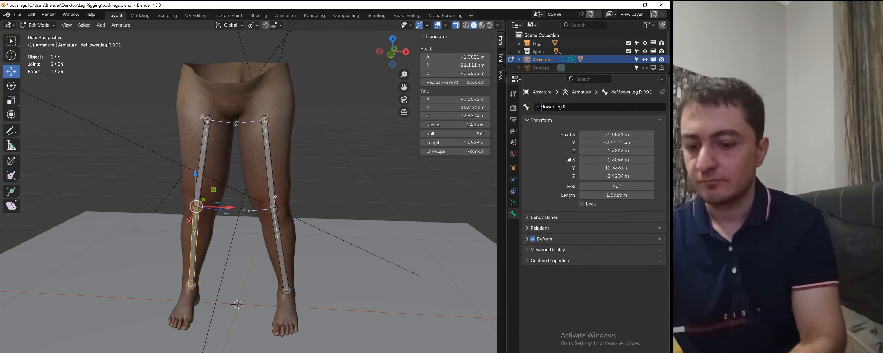
type("FK.")
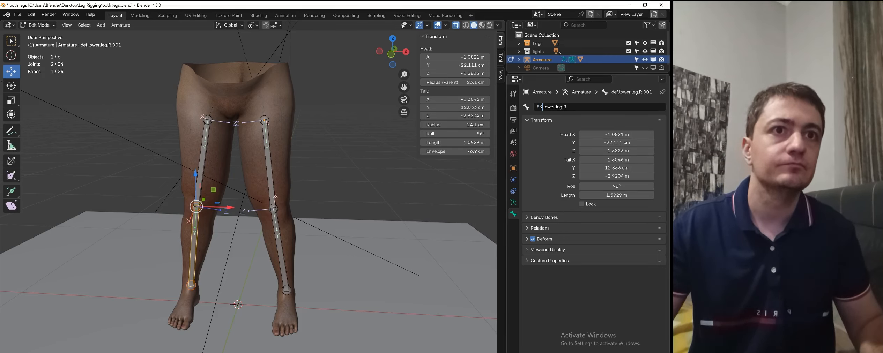
key("Return")
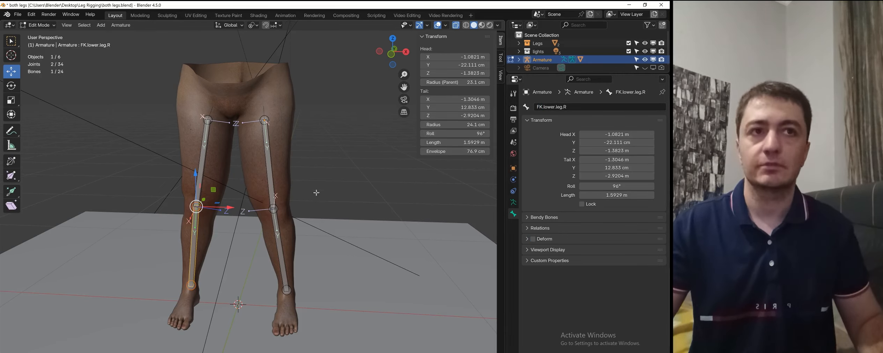
Check the Deform setting of the left FK lower and upper leg bones, and save the file
left_click(276, 237)
left_click(274, 185)
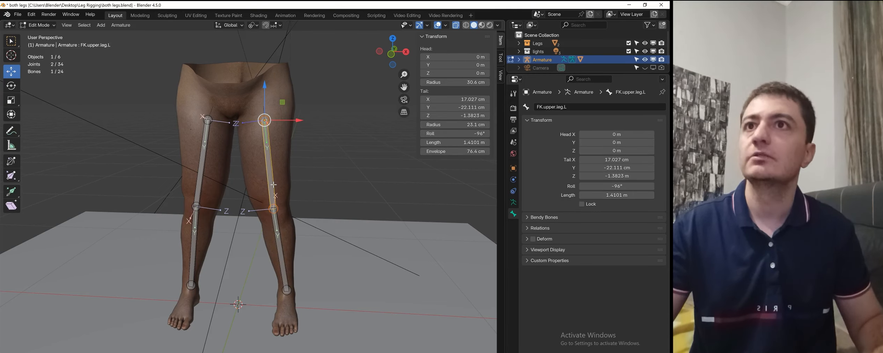
key("ctrl+s")
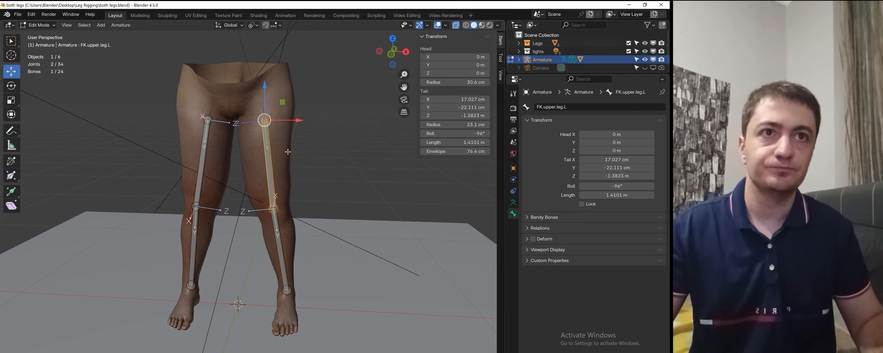
Make the "def leg bones" collection visible again and select the left hip deform bone
middle_click_drag(293, 143, 284, 131, "shift")
left_click(514, 204)
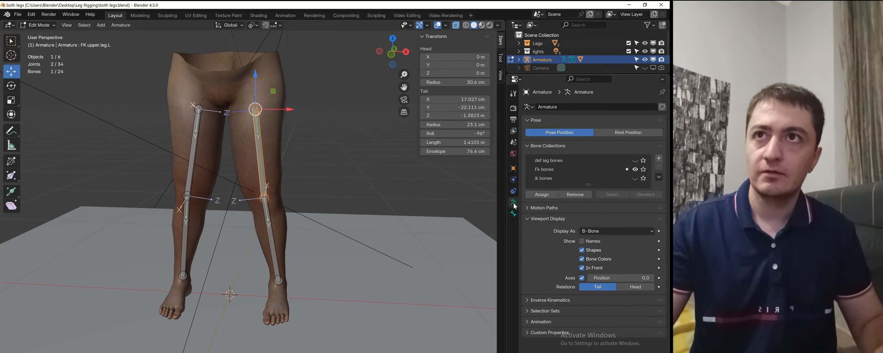
scroll(321, 220, "down", 1)
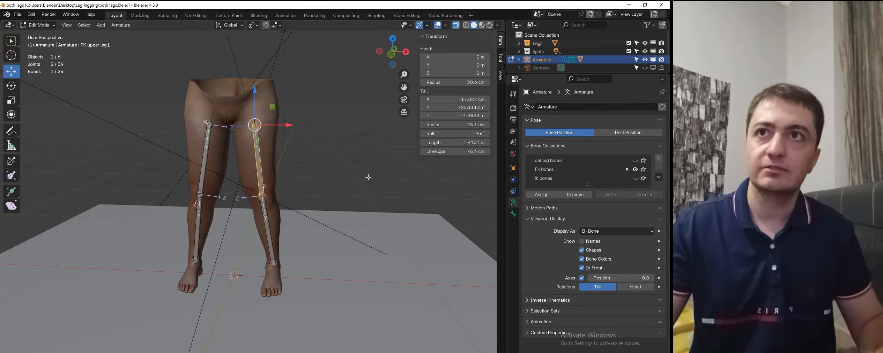
left_click(635, 161)
middle_click_drag(299, 123, 308, 171, "shift")
scroll(308, 171, "up", 2)
left_click(267, 132)
scroll(258, 154, "down", 2)
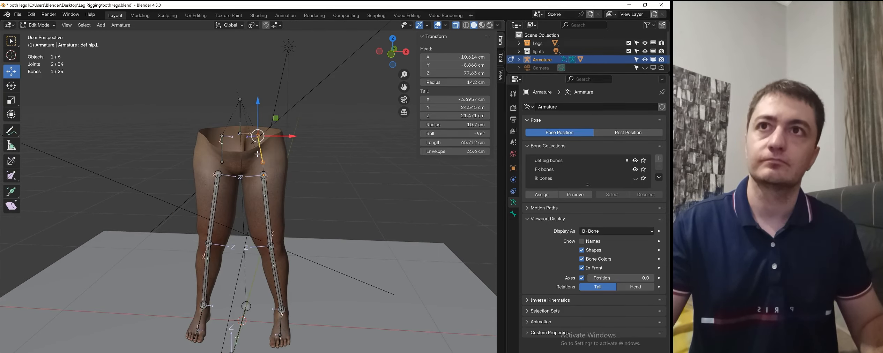
Examine the leg and foot bones of both legs from the side, and deselect the hip bone
scroll(258, 154, "up", 1)
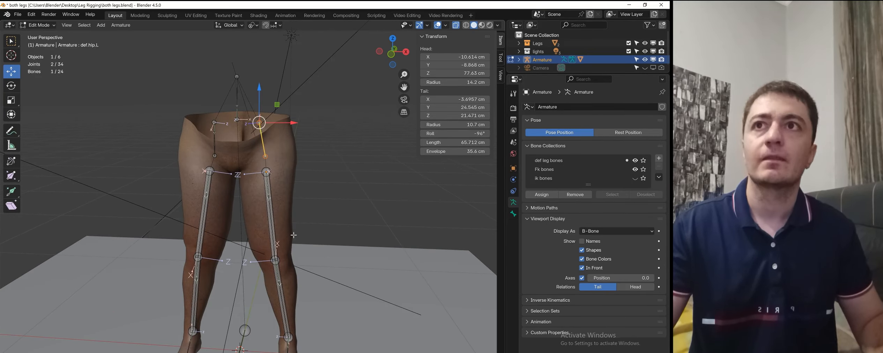
middle_click_drag(293, 235, 291, 172, "shift")
middle_click_drag(326, 222, 256, 226)
scroll(255, 223, "down", 4)
middle_click_drag(245, 160, 259, 152, "shift")
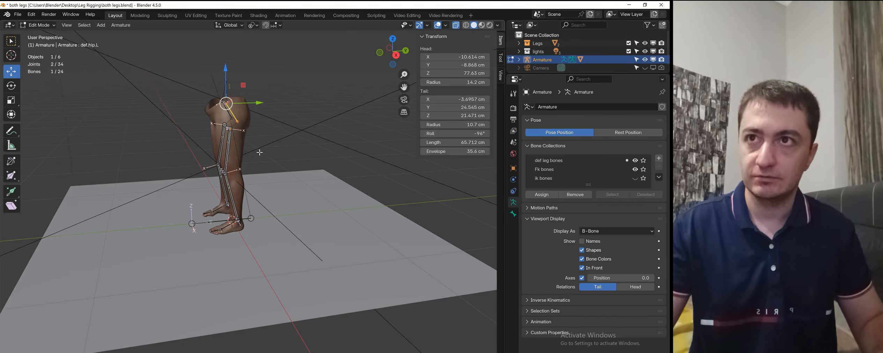
scroll(235, 195, "up", 3)
middle_click_drag(230, 196, 238, 211)
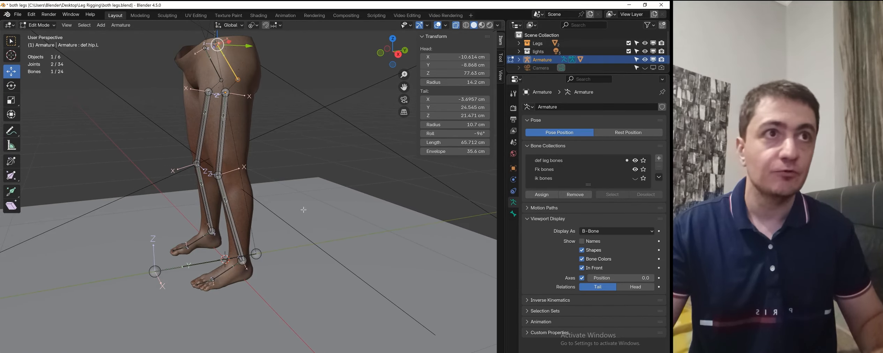
scroll(280, 221, "down", 1)
left_click(280, 221)
scroll(257, 248, "up", 1)
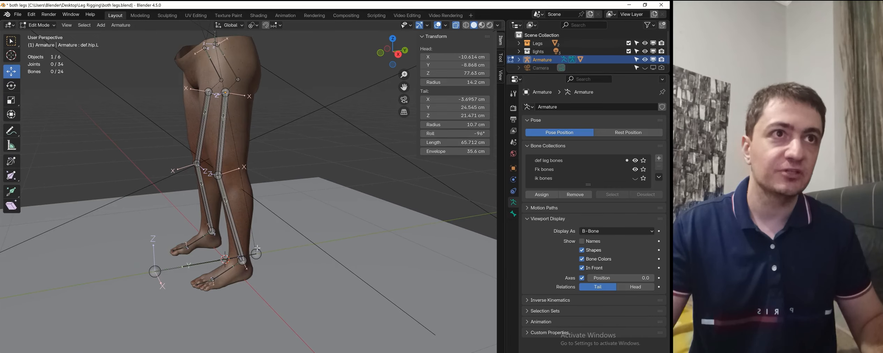
Hide the "Fk bones" collection and show the "ik bones" collection
left_click(635, 169)
scroll(259, 182, "up", 1)
scroll(259, 182, "down", 1)
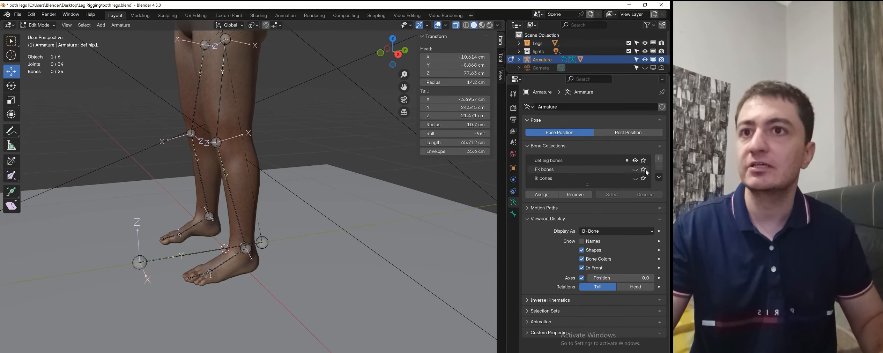
left_click(635, 178)
scroll(283, 174, "up", 1)
scroll(283, 173, "up", 1)
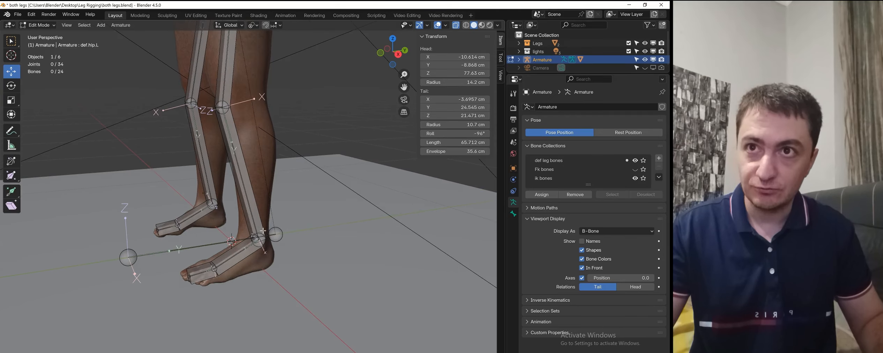
Select the ankle joint at the tail of the left IK lower leg bone and snap the 3D cursor to it
left_click(263, 246)
left_click(260, 251)
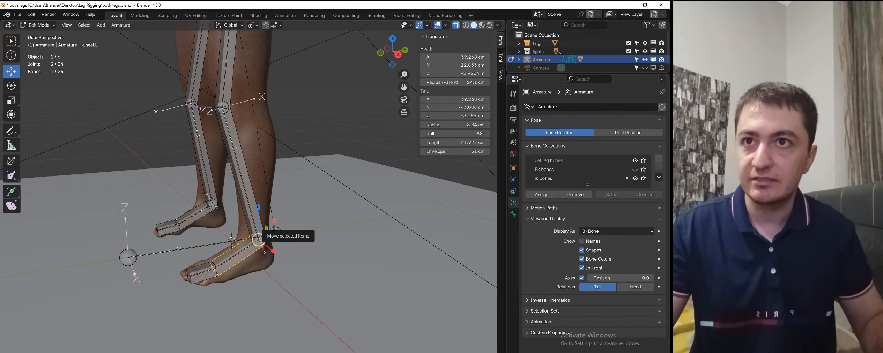
scroll(274, 228, "up", 2)
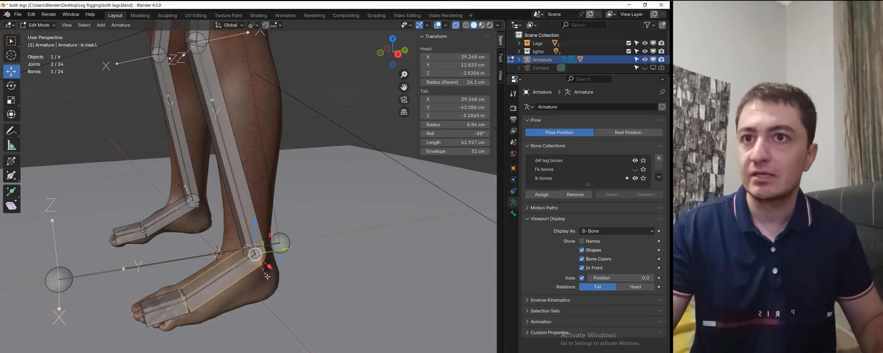
scroll(267, 277, "up", 1)
left_click(272, 276)
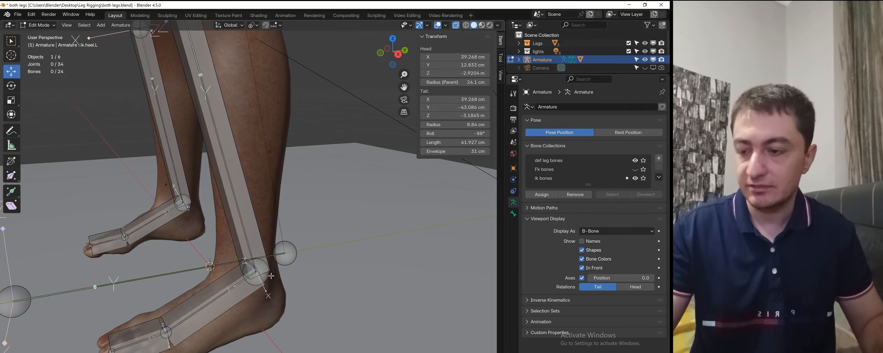
left_click(268, 277)
left_click(268, 277)
scroll(277, 272, "down", 3)
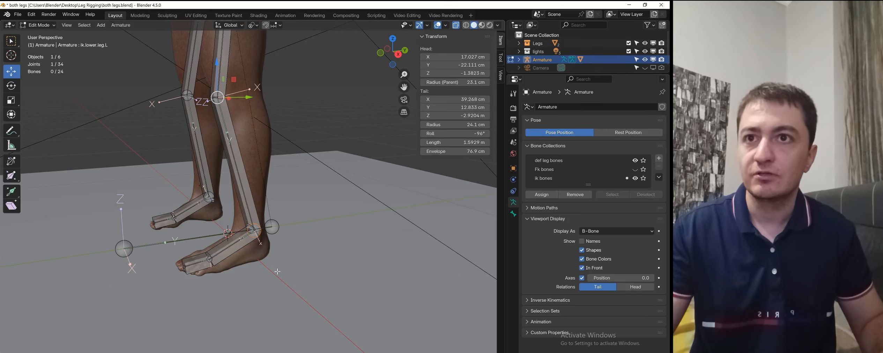
key("shift+s")
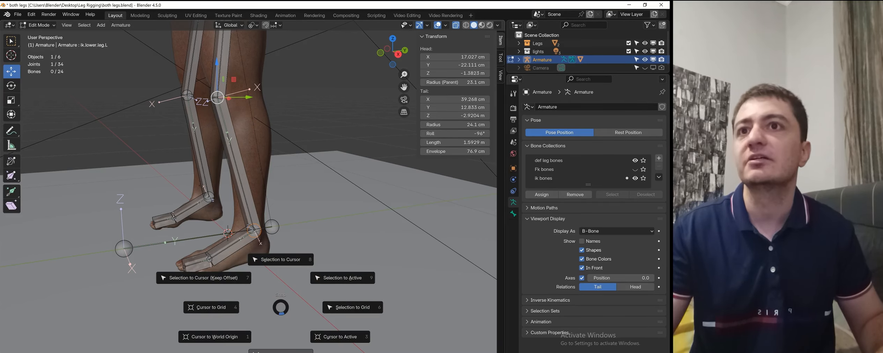
left_click(286, 322)
scroll(293, 234, "down", 4)
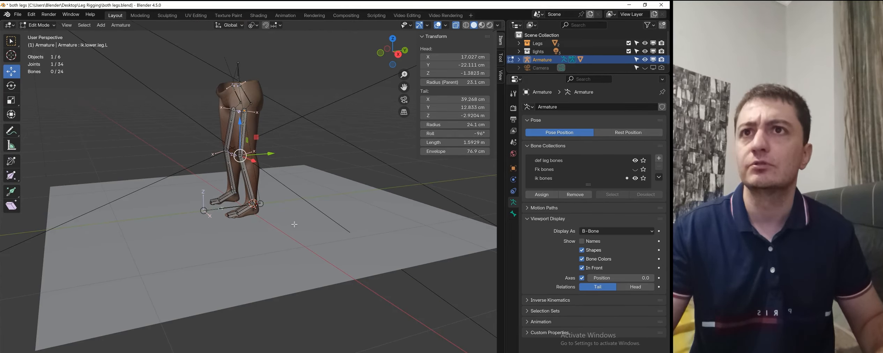
Add a bone at the left ankle, shrink it to about 85 cm long and thin its B-Bone display
key("shift+a")
left_click(255, 133)
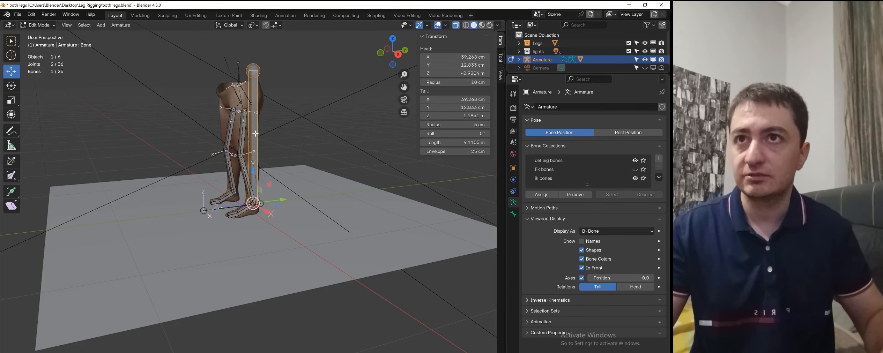
key("KP_3")
scroll(256, 133, "up", 5)
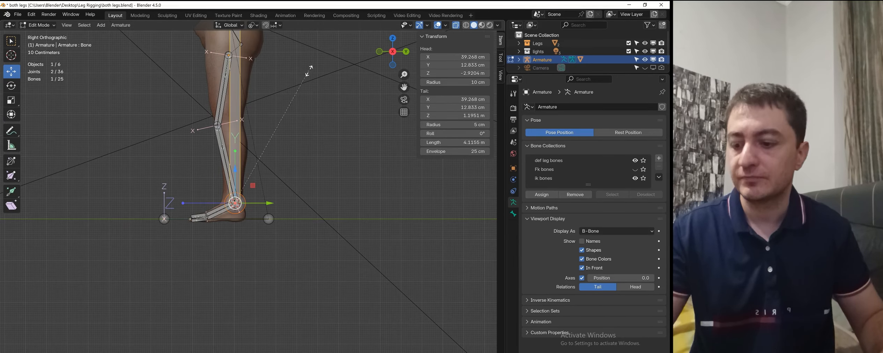
key("s")
left_click(247, 175)
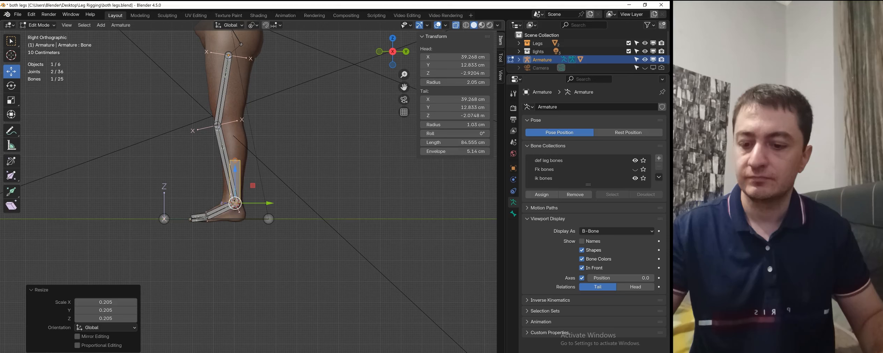
key("ctrl+alt+s")
left_click(261, 199)
Rotate the new ankle bone 90° so it points straight back from the heel, and scale it to about 47 cm long
type("r90")
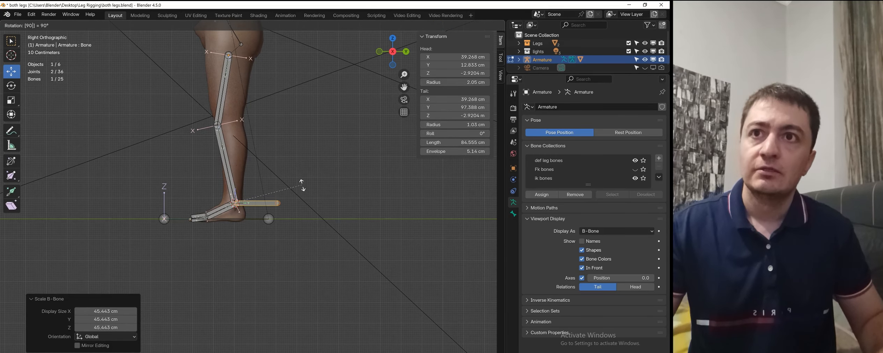
left_click(302, 186)
scroll(356, 201, "up", 2)
key("s")
left_click(303, 199)
left_click(292, 204)
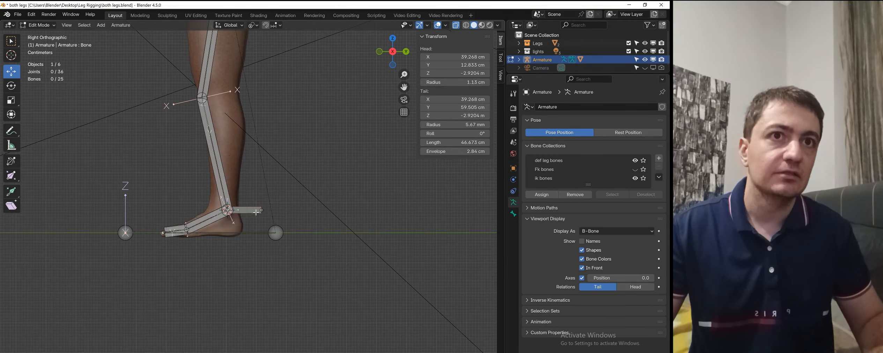
Select the new bone behind the left ankle and turn off its Deform option
left_click(257, 211)
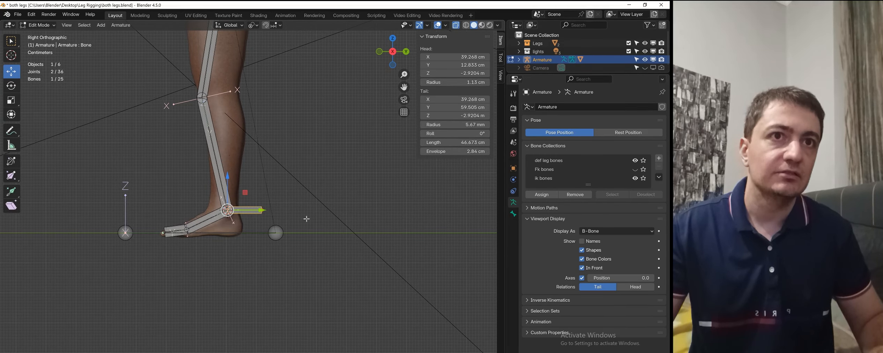
left_click(513, 214)
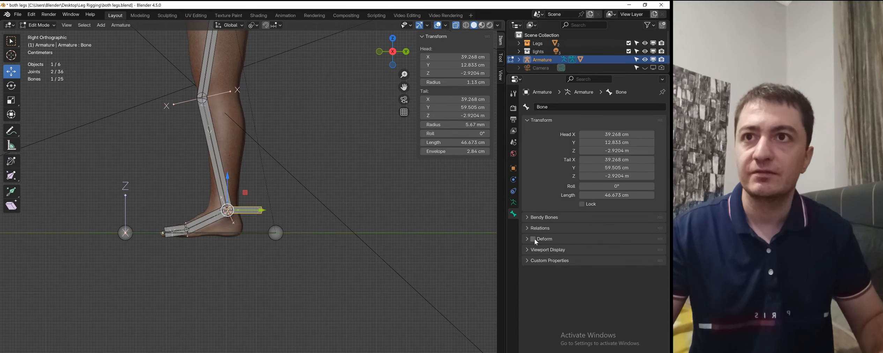
scroll(317, 227, "up", 2)
key("g")
right_click(255, 202)
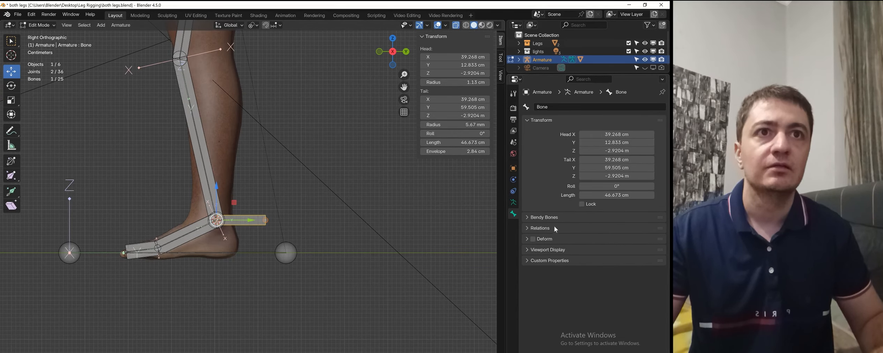
Rename the new bone behind the left ankle to ik.rot
left_click(545, 107)
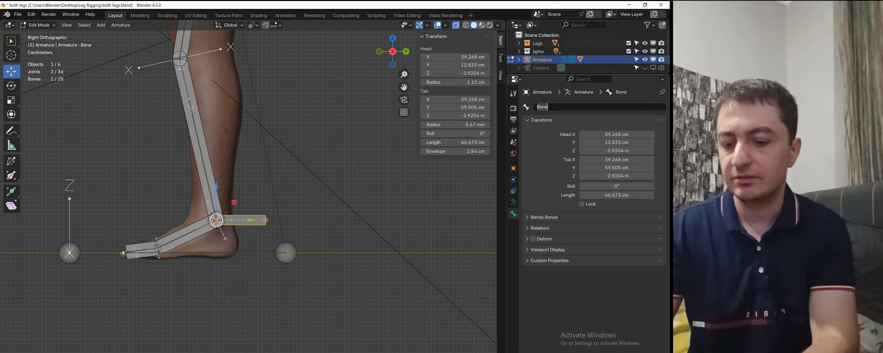
type("ik")
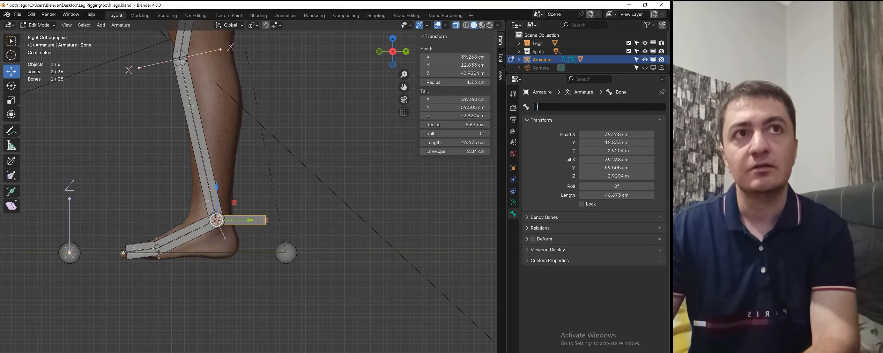
type(".ro")
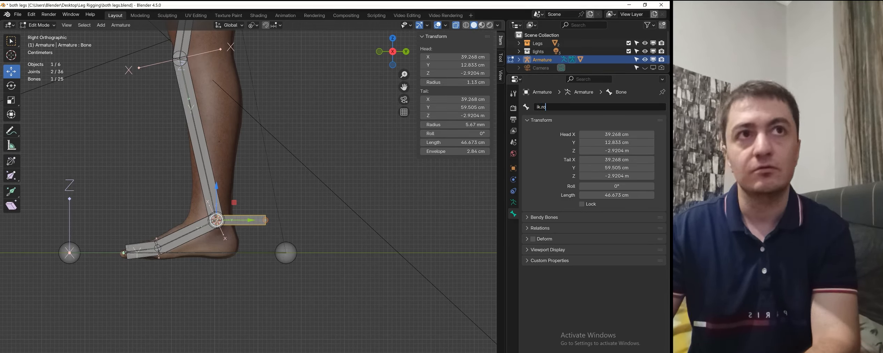
type("t")
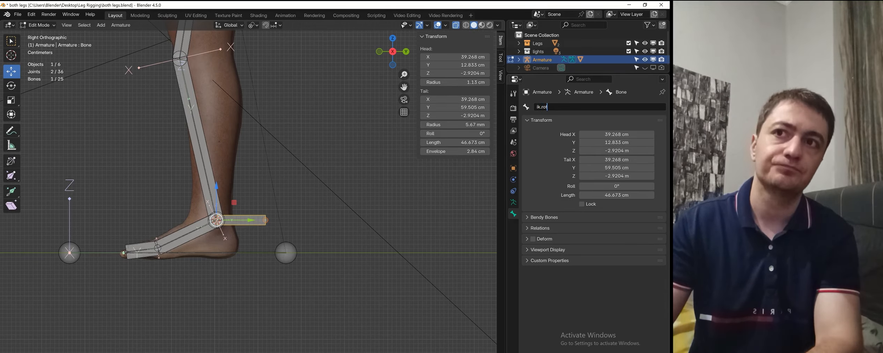
key("Return")
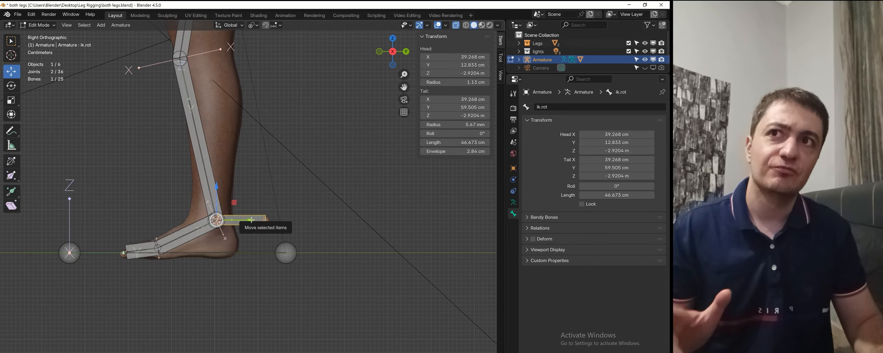
Add the left-side suffix to the ankle bone's name so it reads ik.rot.L
scroll(273, 209, "down", 2)
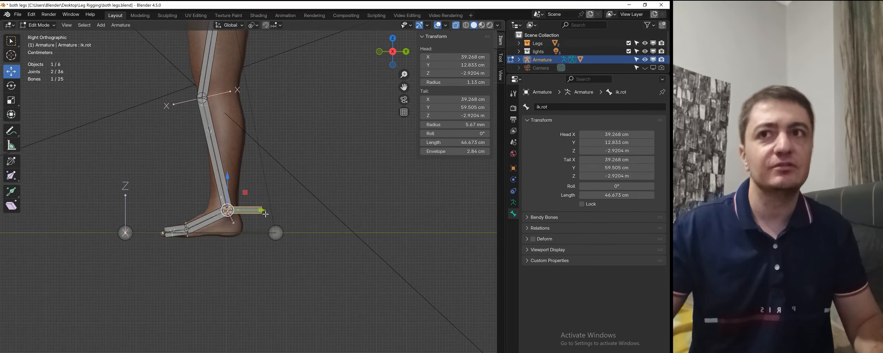
middle_click_drag(278, 202, 436, 146)
middle_click_drag(296, 271, 253, 268)
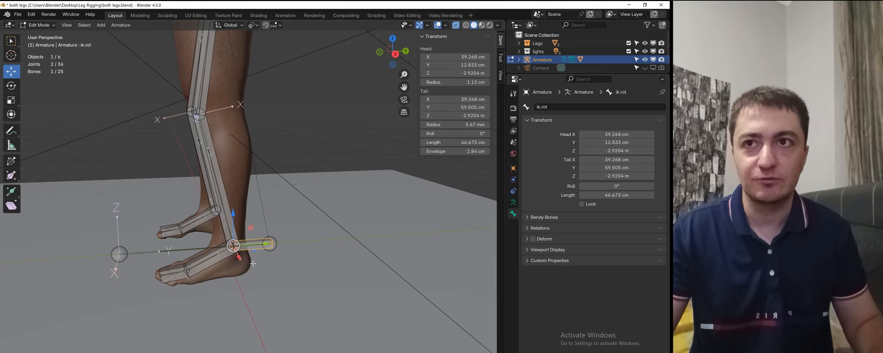
scroll(253, 265, "down", 3)
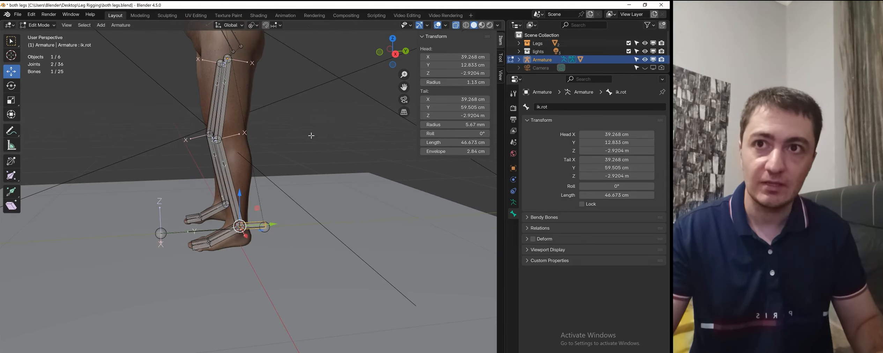
middle_click_drag(253, 265, 301, 183)
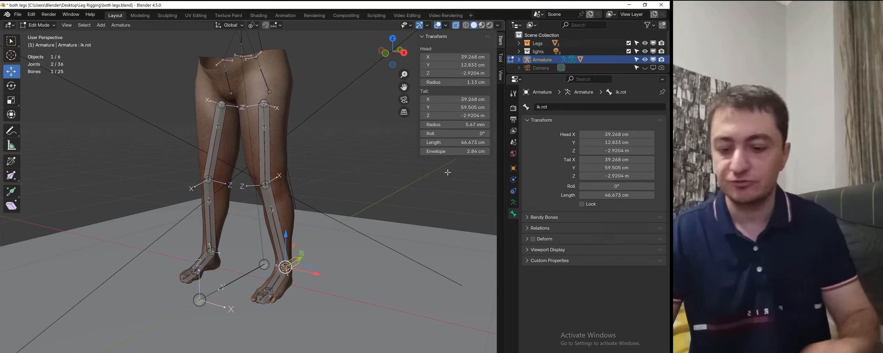
left_click(588, 106)
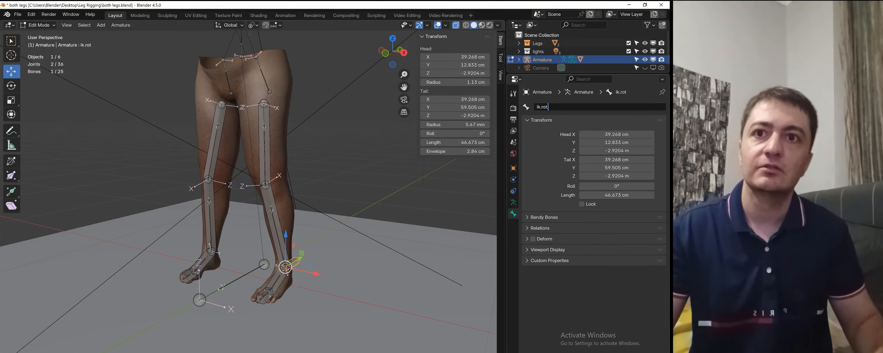
type(".L")
key("Return")
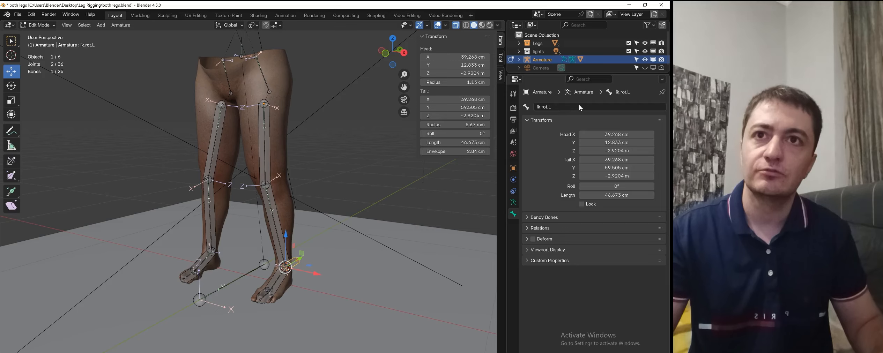
Symmetrize the ik.rot.L bone to create its counterpart for the right leg
right_click(349, 226)
left_click(321, 276)
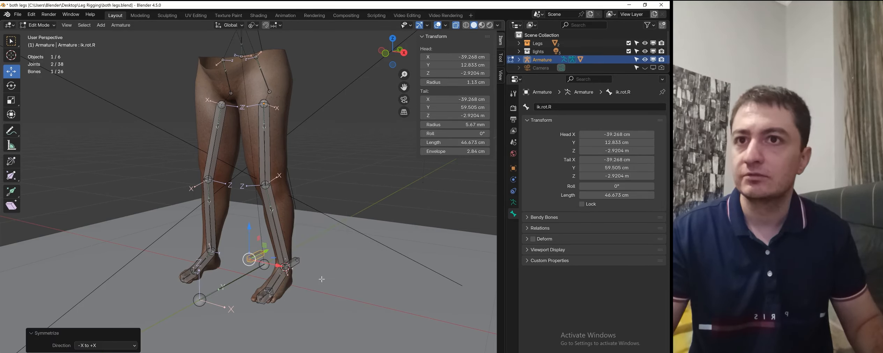
middle_click_drag(305, 274, 312, 282)
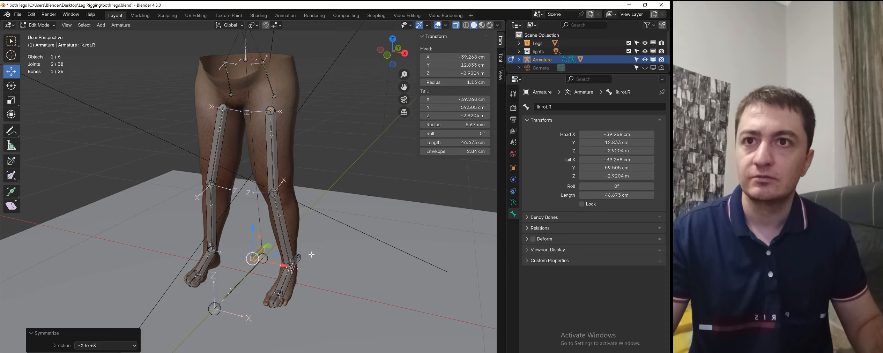
right_click(316, 253)
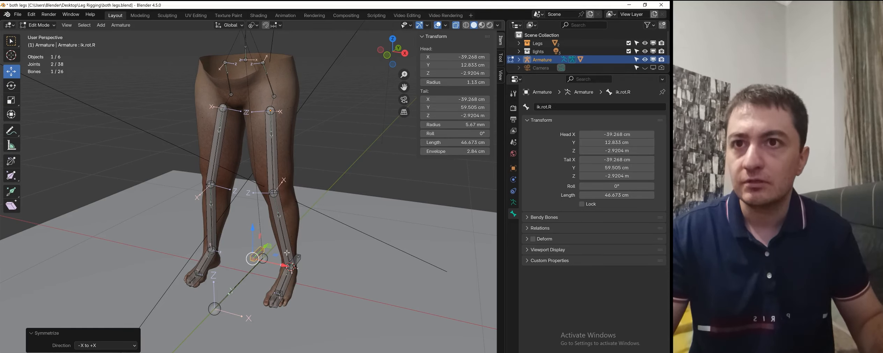
Select the ankle joint at the tail of the right IK lower leg bone and snap the 3D cursor to it
key("KP_1")
middle_click_drag(287, 252, 271, 301)
left_click(262, 284)
left_click(261, 285)
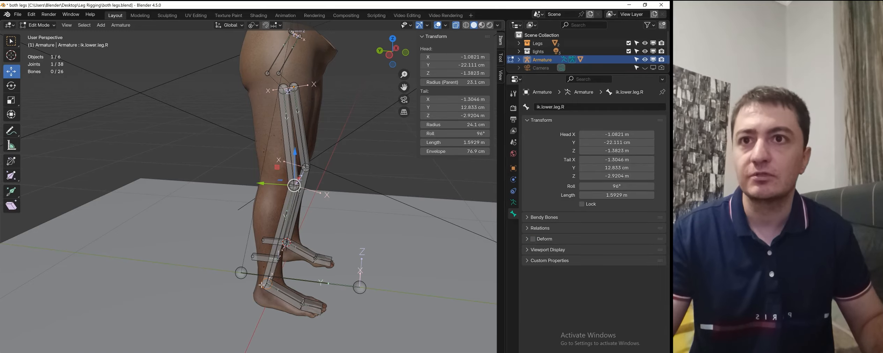
key("shift+s")
left_click(261, 328)
Select the mirrored ik.rot.R bone and snap it to the 3D cursor at the right ankle, keeping its offset
middle_click_drag(262, 241, 268, 263)
left_click(268, 265)
key("shift+s")
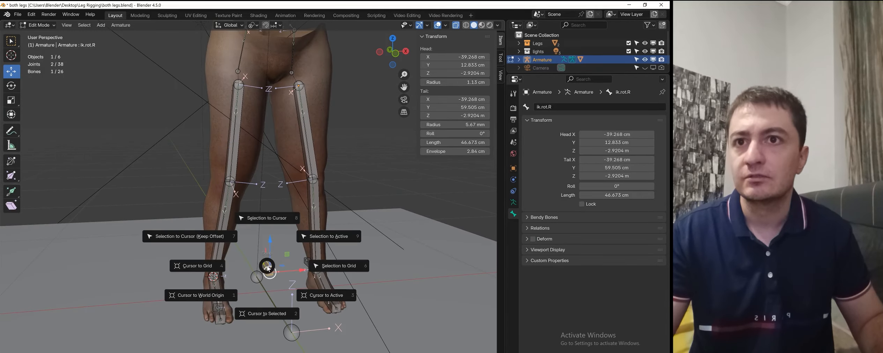
left_click(186, 239)
middle_click_drag(187, 240, 299, 236)
left_click(298, 237)
left_click(231, 245)
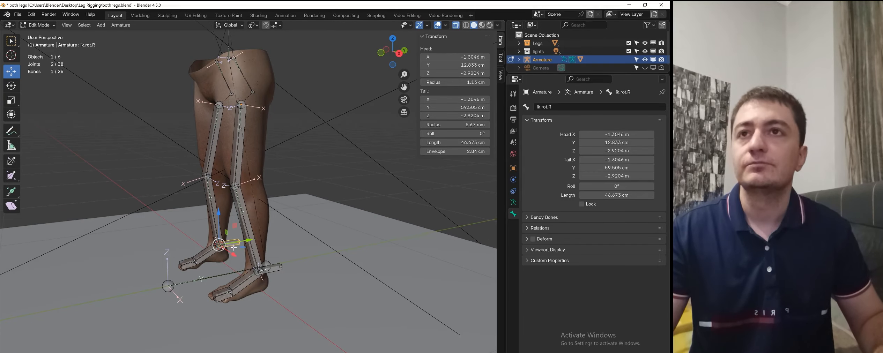
key("g")
right_click(259, 162)
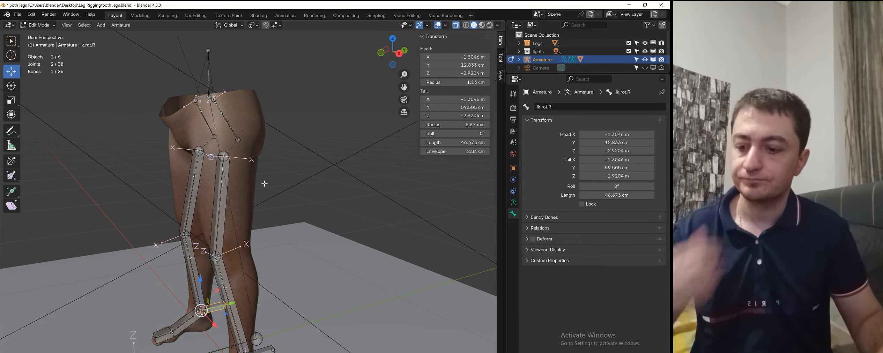
Examine the IK upper leg bones of both legs, test-moving the right one to check its connection, and cancel the move
left_click(226, 186)
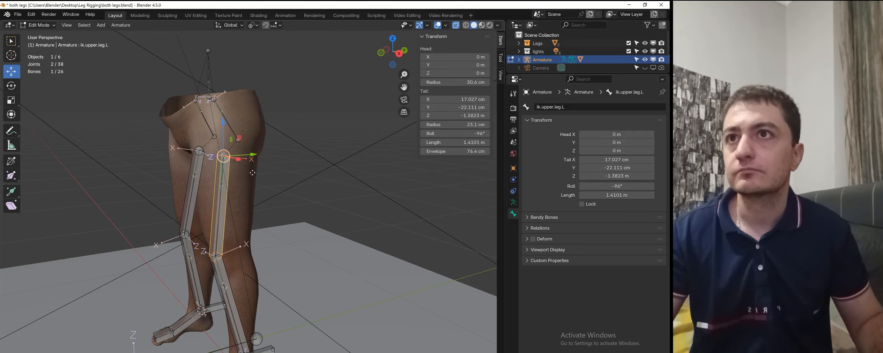
scroll(252, 173, "down", 4)
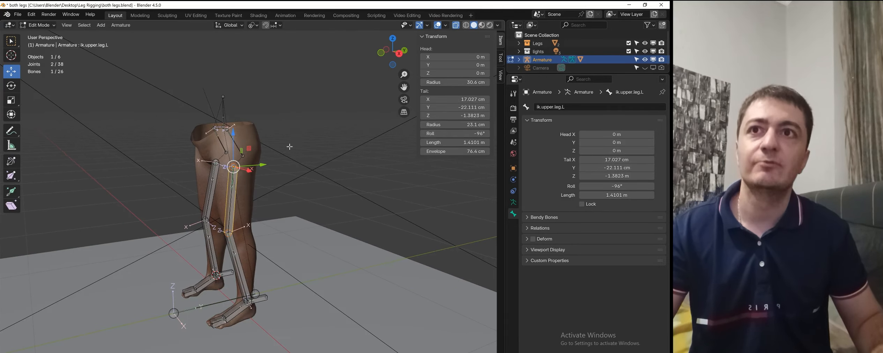
middle_click_drag(289, 147, 309, 154)
scroll(262, 175, "up", 2)
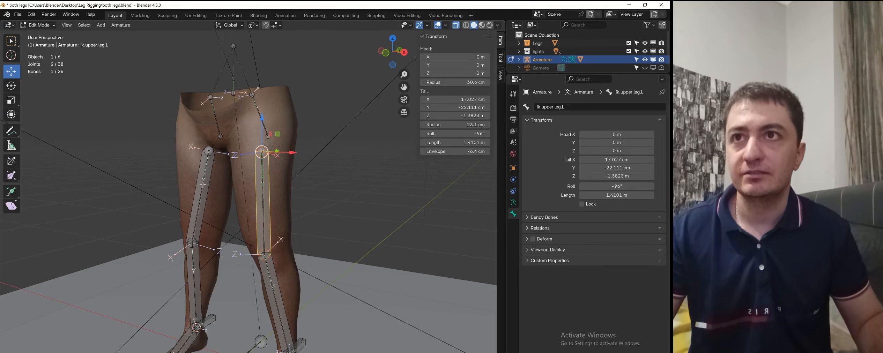
left_click(209, 194)
key("g")
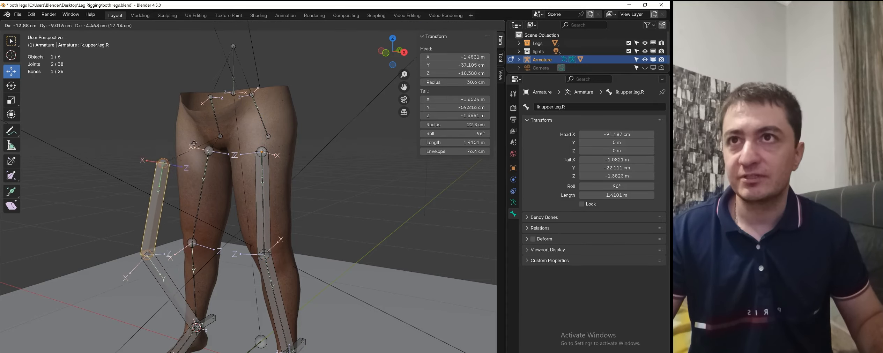
scroll(206, 91, "up", 4)
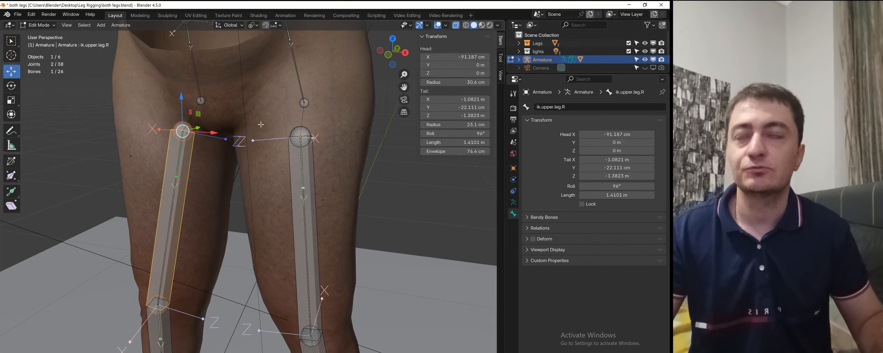
right_click(209, 77)
Select the right hip deform bone, test-move it to check its connection, and cancel the move
left_click(197, 76)
scroll(209, 77, "down", 5)
key("g")
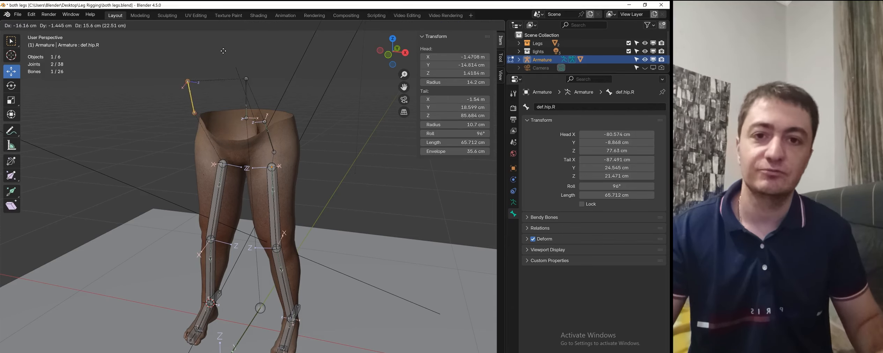
right_click(238, 55)
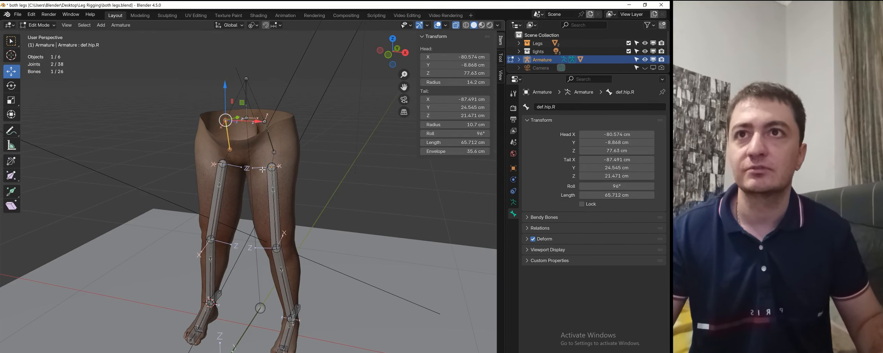
Switch the armature to Pose Mode, test-move the def.spine bone to check which bones follow it, and cancel the move
scroll(267, 98, "down", 3)
key("ctrl+Tab")
left_click(265, 143)
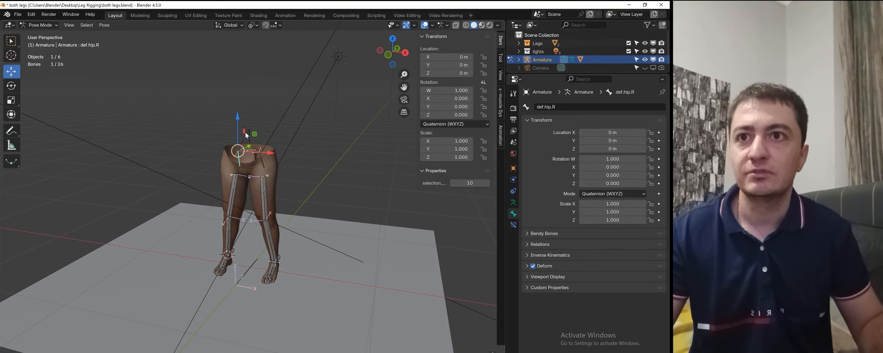
key("g")
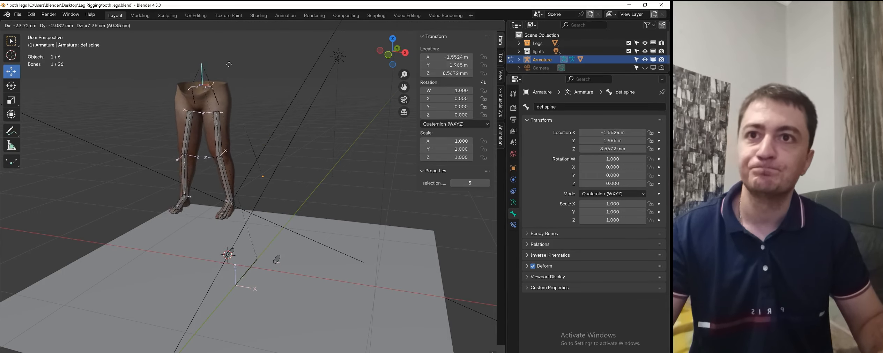
right_click(305, 237)
Select the ik.rot.L bone at the left ankle and examine how the leg bone chains sit in the body
scroll(314, 169, "up", 5)
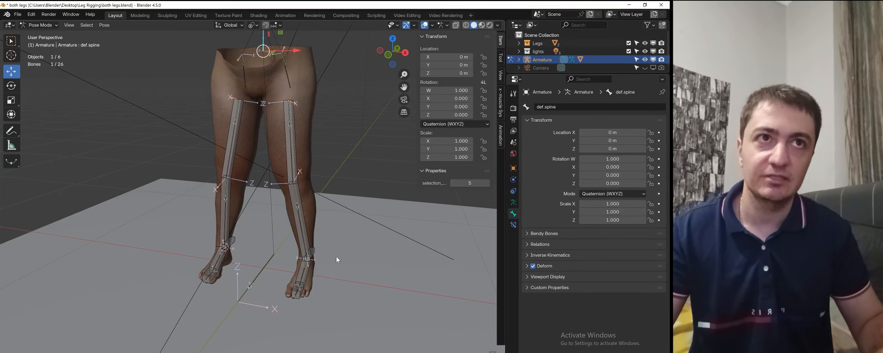
middle_click_drag(314, 171, 303, 258)
left_click(290, 268)
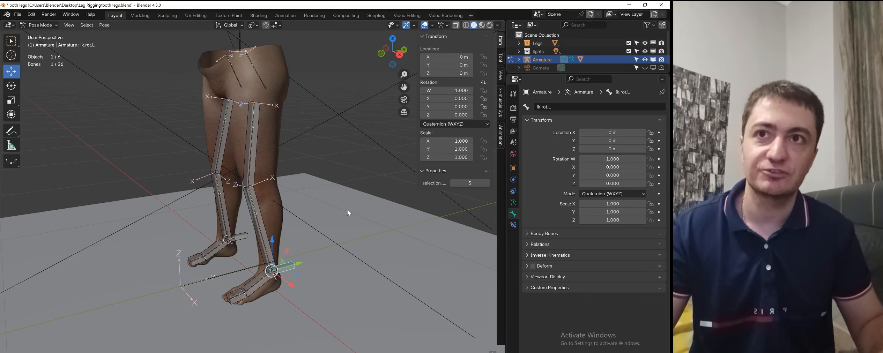
scroll(347, 210, "down", 2)
scroll(320, 224, "up", 4)
scroll(311, 195, "down", 2)
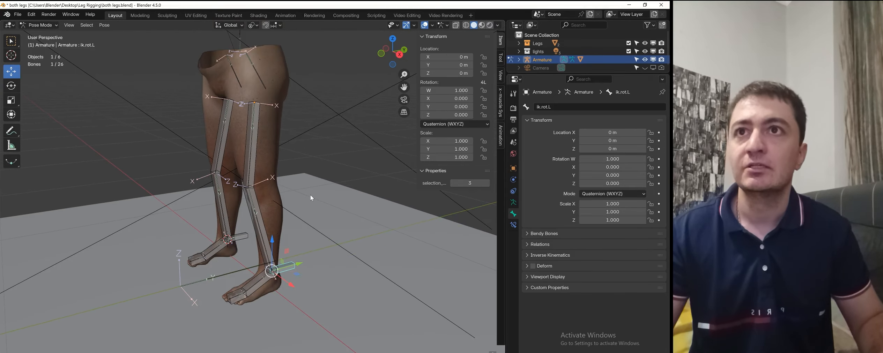
scroll(293, 156, "down", 1)
scroll(293, 123, "up", 1)
middle_click_drag(264, 151, 287, 144)
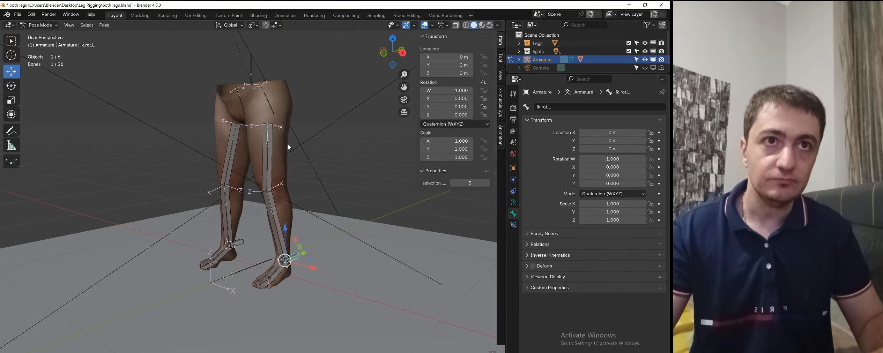
Show the armature's bone collections and examine the visible deform and IK chains from hips to feet
left_click(513, 202)
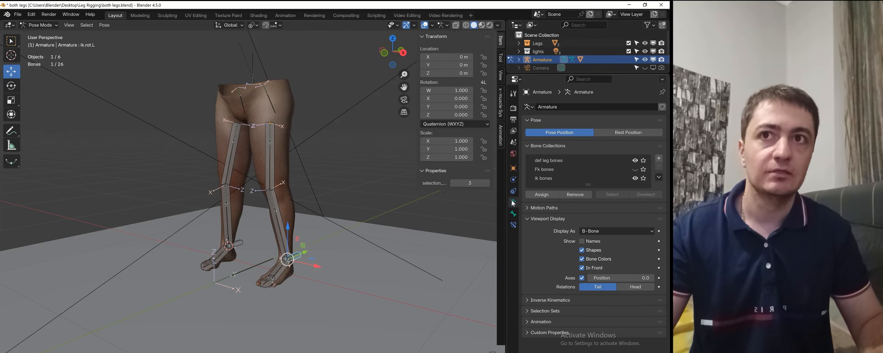
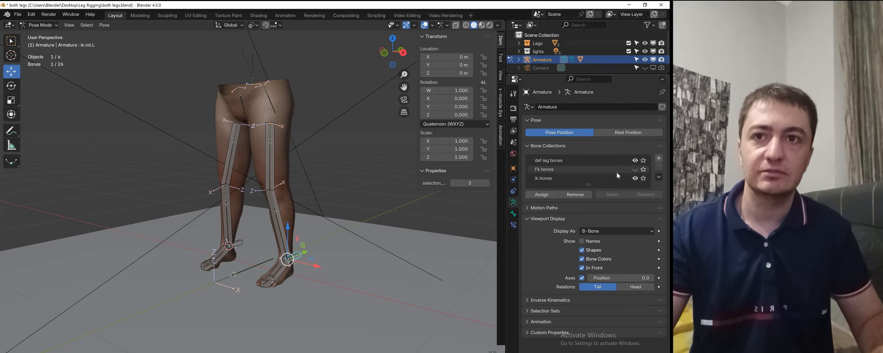
scroll(293, 252, "up", 3)
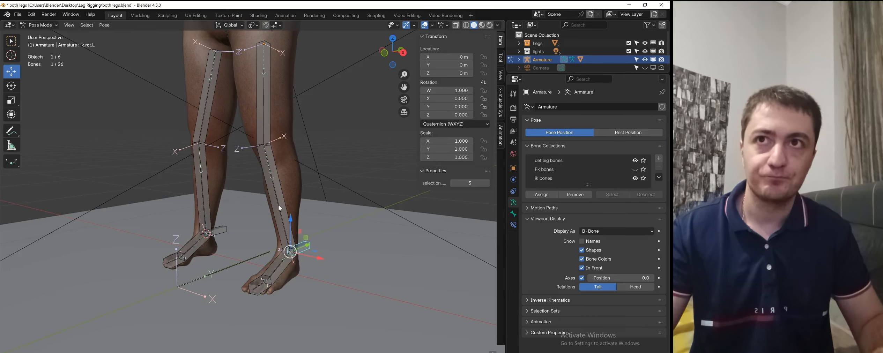
middle_click_drag(352, 177, 344, 234, "shift")
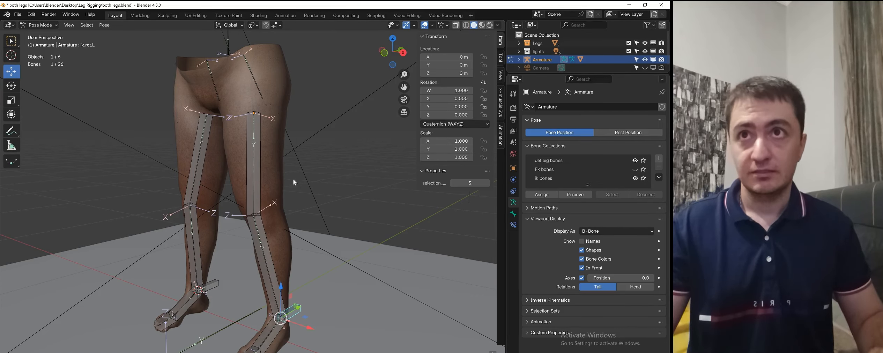
scroll(282, 156, "down", 1)
middle_click_drag(283, 156, 299, 170)
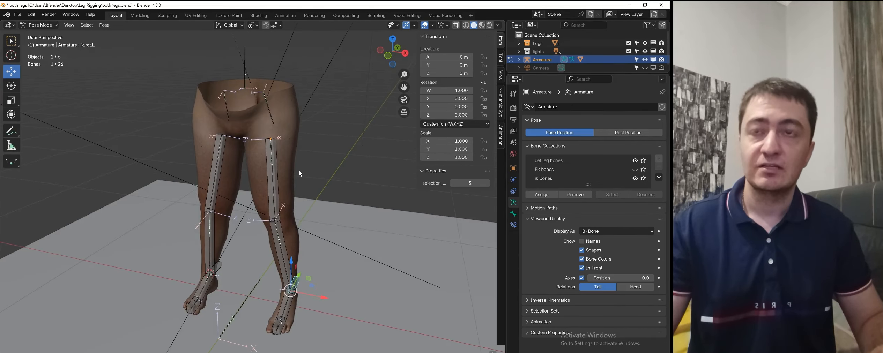
scroll(298, 171, "up", 2)
scroll(277, 148, "down", 1)
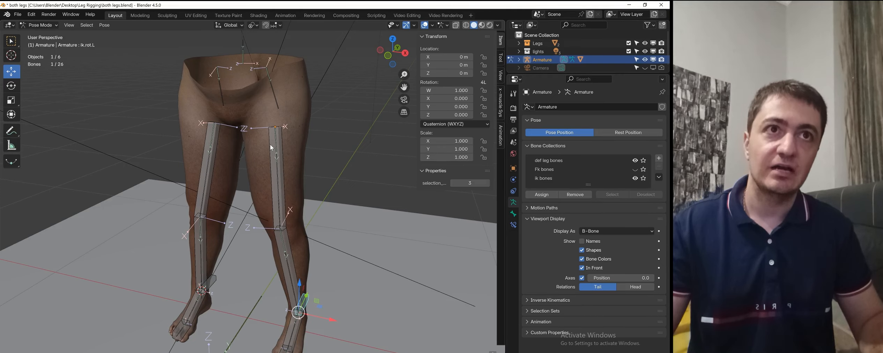
Add a Copy Location constraint to def.upper.leg.L that targets ik.upper.leg.L, and show the bone's constraint settings
left_click(273, 147)
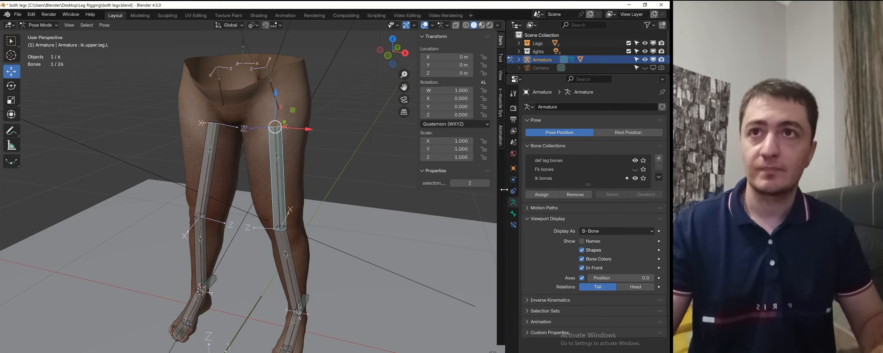
left_click(513, 213)
scroll(247, 176, "up", 2)
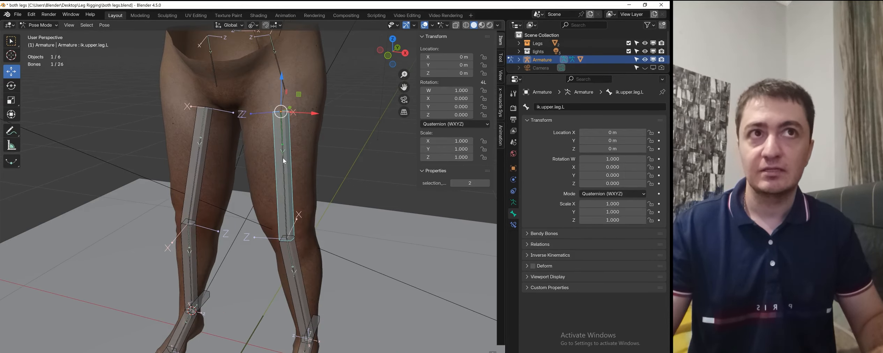
left_click(284, 157, "shift")
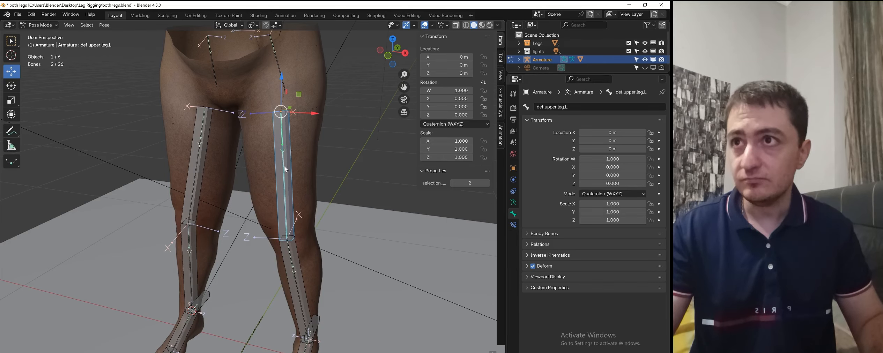
key("shift+ctrl+c")
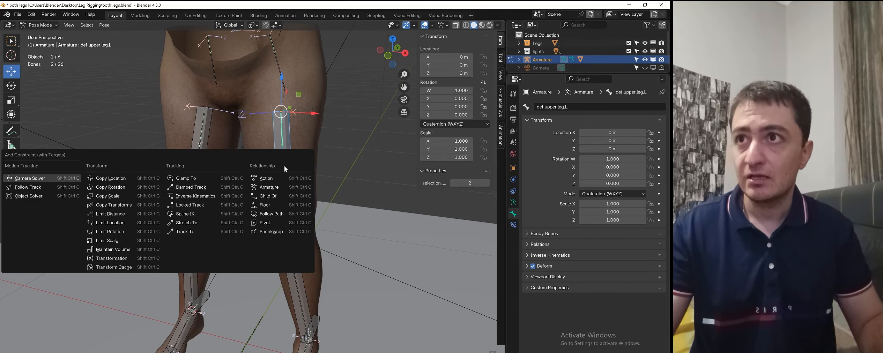
left_click(130, 178)
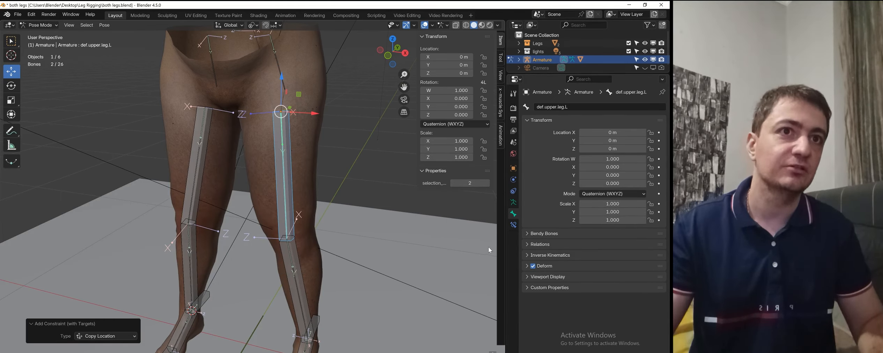
left_click(513, 225)
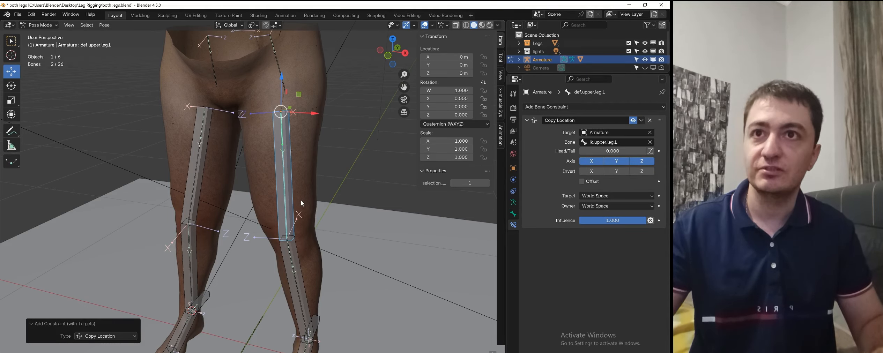
Add a Copy Rotation constraint targeting ik.upper.leg.L to def.upper.leg.L, and collapse the Copy Location settings
key("shift+ctrl+c")
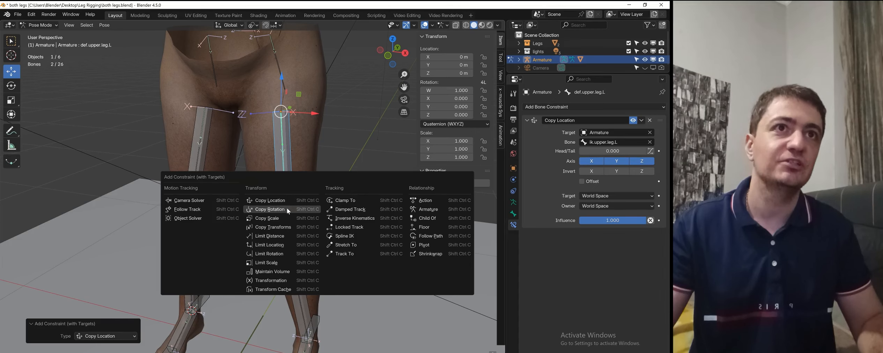
left_click(286, 208)
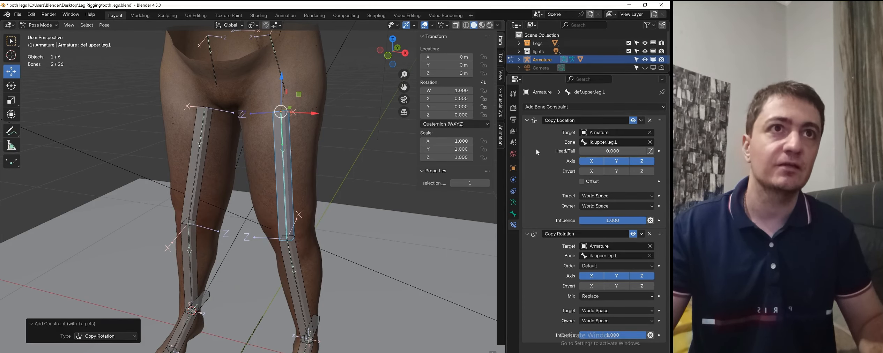
left_click(527, 120)
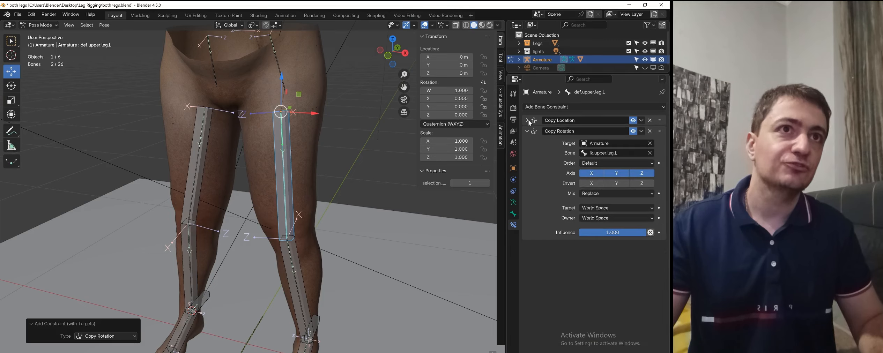
Rename the Copy Rotation constraint of def.upper.leg.L to "ik Rotation"
double_click(553, 131)
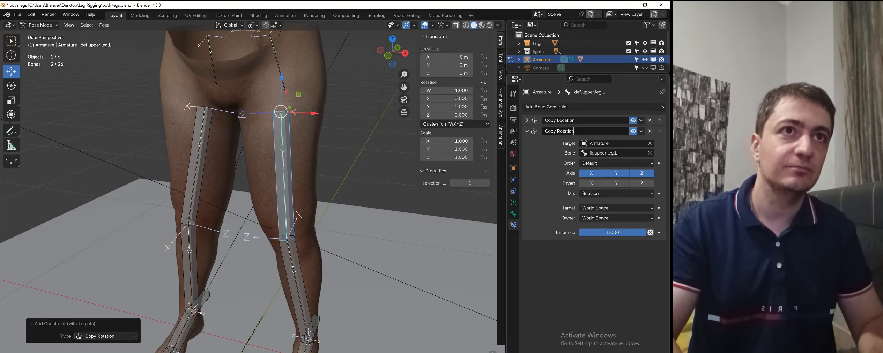
key("Left")
key("Left")
key("Left")
key("Left")
key("Left")
key("Left")
key("Left")
key("Left")
key("Left")
key("BackSpace")
key("BackSpace")
key("BackSpace")
key("BackSpace")
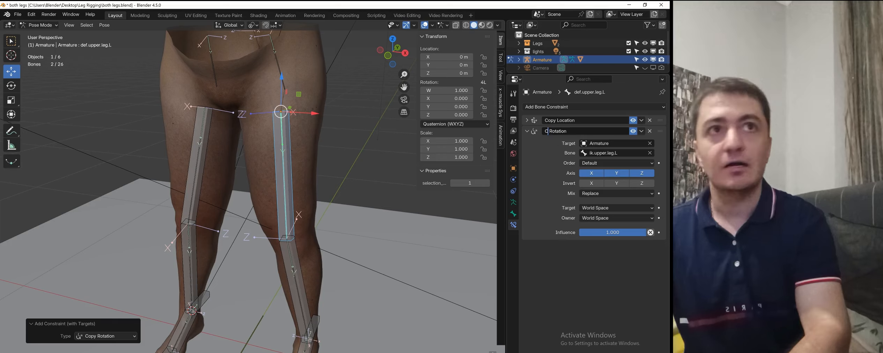
type("ik")
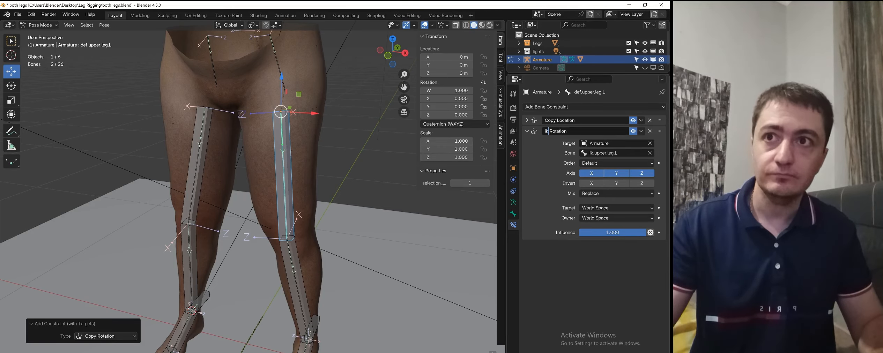
key("Return")
Add Copy Location and Copy Rotation constraints targeting ik.lower.leg.L to def.lower.leg.L, and collapse the Copy Location settings
scroll(302, 180, "down", 3)
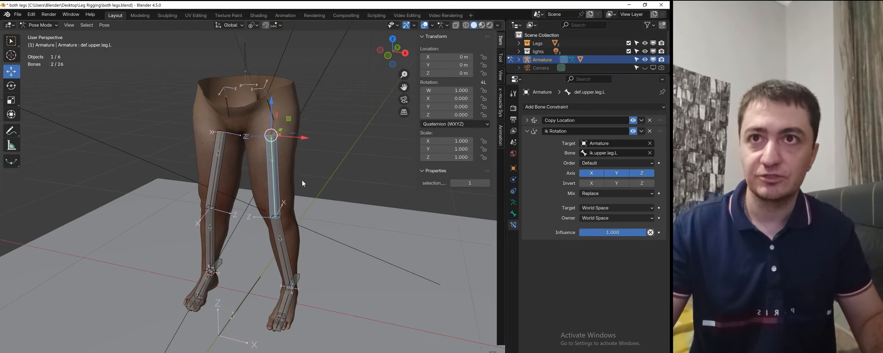
scroll(322, 213, "up", 3)
left_click(303, 206)
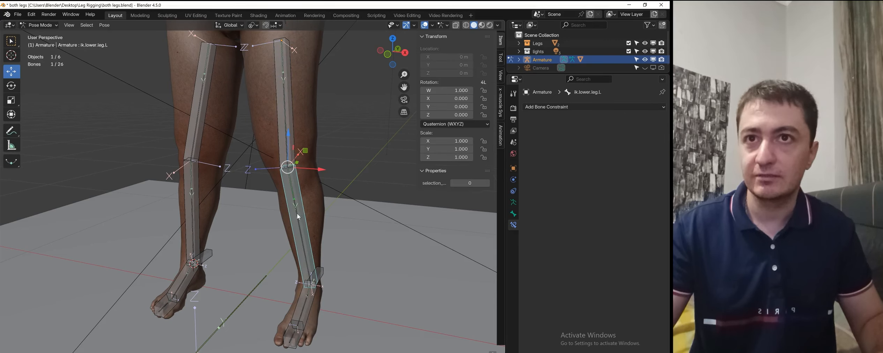
left_click(298, 216, "shift")
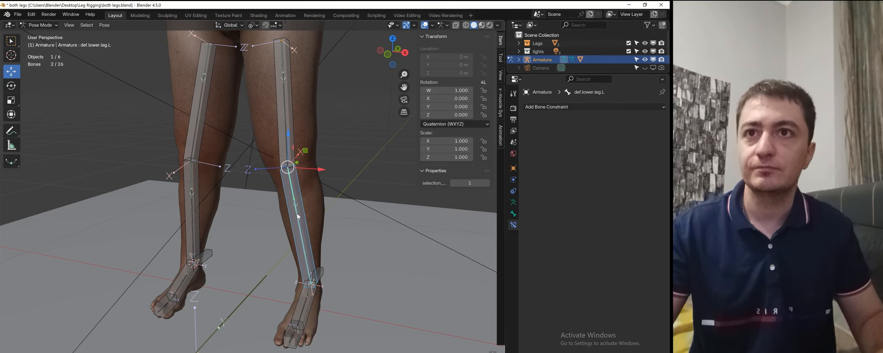
key("shift+ctrl+c")
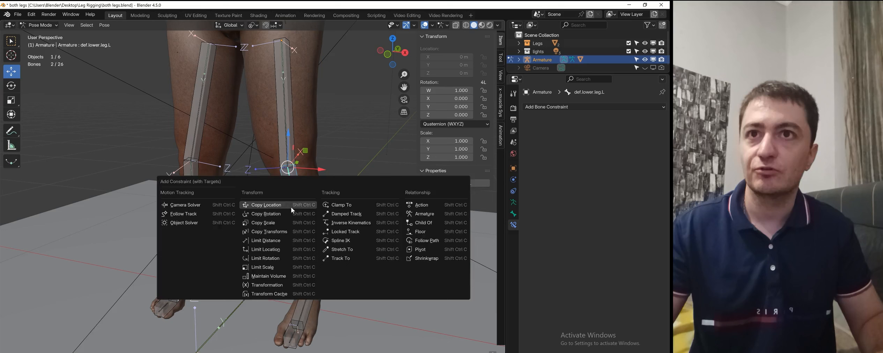
left_click(290, 206)
key("shift+ctrl+c")
left_click(283, 215)
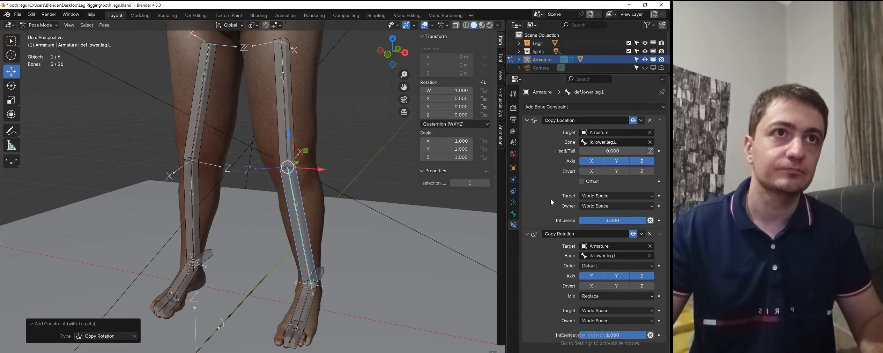
left_click(526, 120)
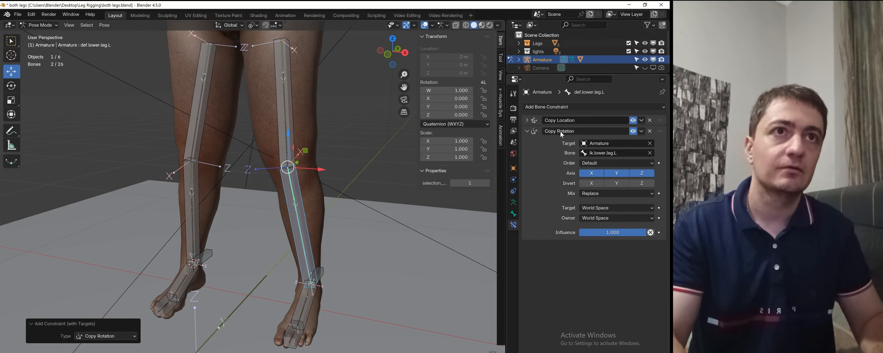
Rename the Copy Rotation constraint of def.lower.leg.L to "ik Rotation"
left_click(561, 132)
key("Home")
key("Delete")
key("Delete")
key("Delete")
key("Delete")
key("Delete")
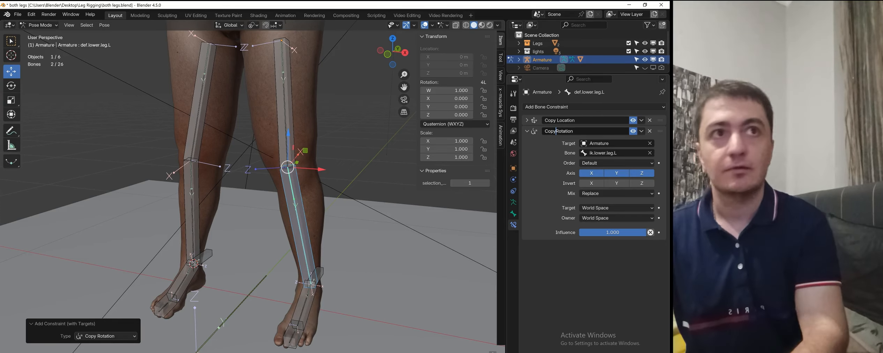
type("ik")
key("Return")
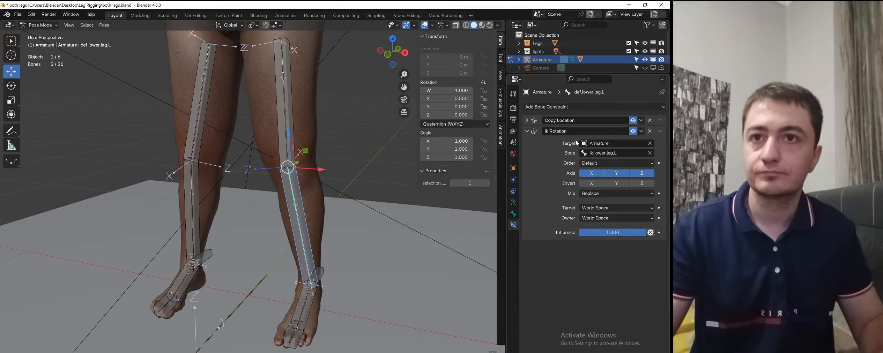
Add Copy Location and Copy Rotation constraints targeting ik.upper.leg.R to def.upper.leg.R
scroll(303, 204, "down", 1)
middle_click_drag(286, 148, 253, 159, "shift")
scroll(284, 170, "up", 1)
left_click(239, 139)
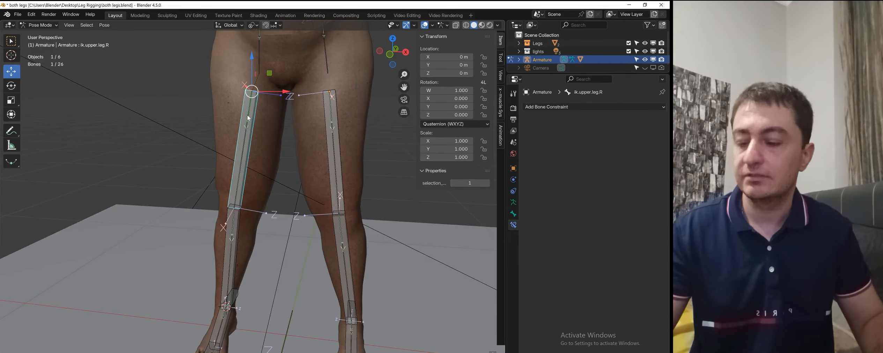
key("shift+ctrl+c")
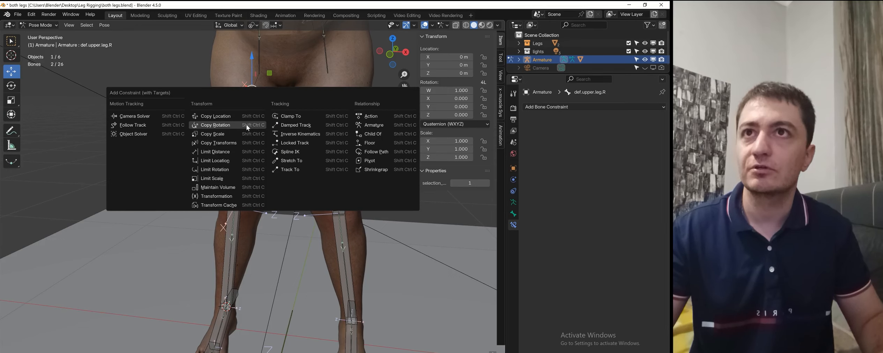
left_click(238, 118)
key("shift+ctrl+c")
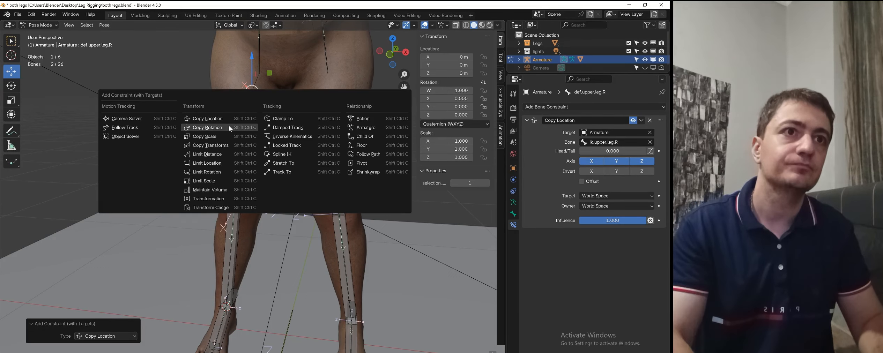
left_click(228, 127)
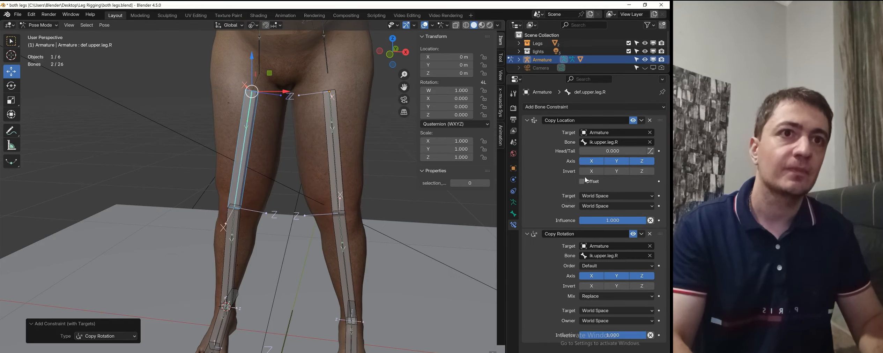
Rename the Copy Rotation constraint of def.upper.leg.R to "ik Rotation" and collapse the Copy Location settings
left_click(559, 237)
key("BackSpace")
key("BackSpace")
key("BackSpace")
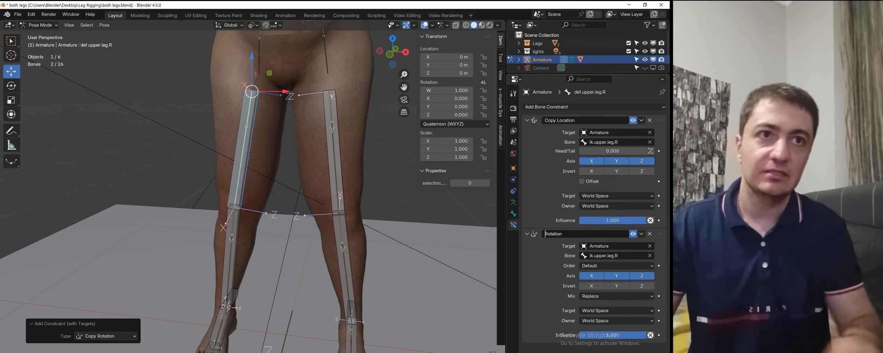
type("ik")
key("Return")
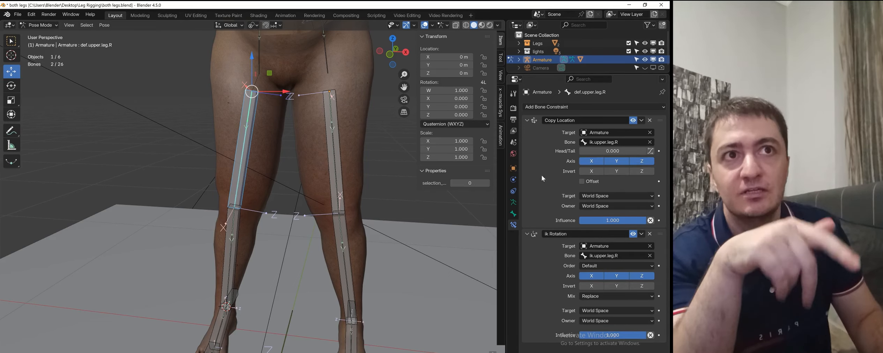
left_click(528, 122)
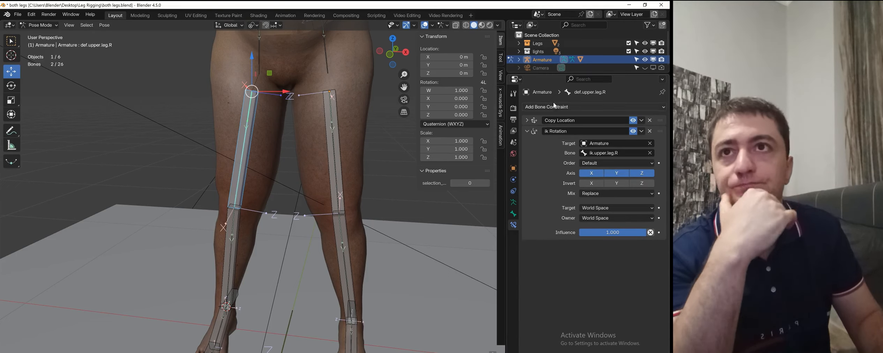
Add Copy Location and Copy Rotation constraints targeting ik.lower.leg.R to def.lower.leg.R, and collapse the Copy Location settings
scroll(256, 169, "down", 3)
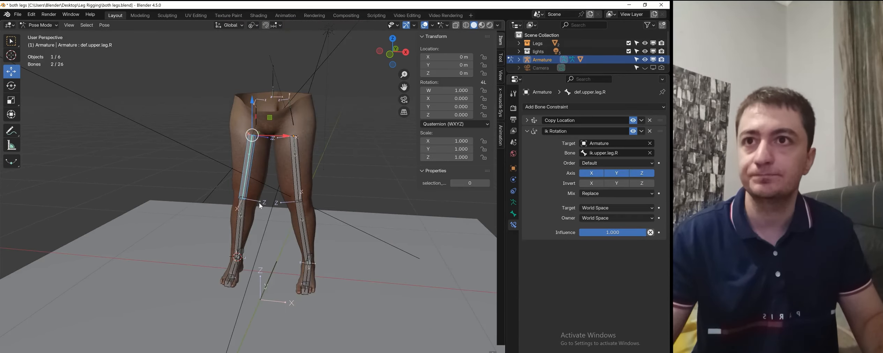
scroll(240, 222, "up", 2)
left_click(234, 231)
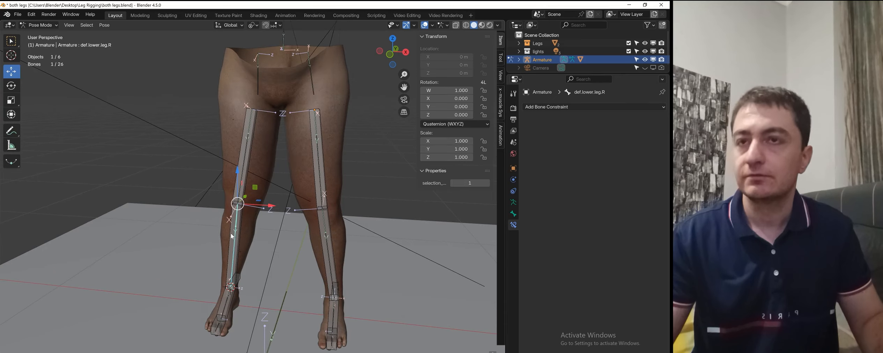
left_click(235, 230)
left_click(236, 230, "shift")
key("ctrl+shift+c")
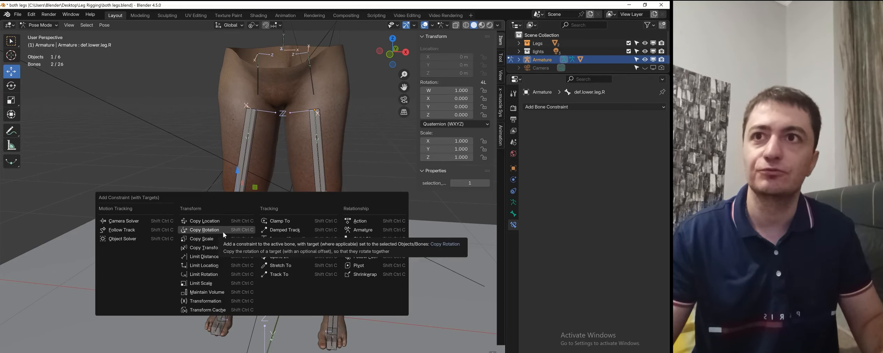
left_click(228, 221)
key("ctrl+shift+c")
left_click(226, 234)
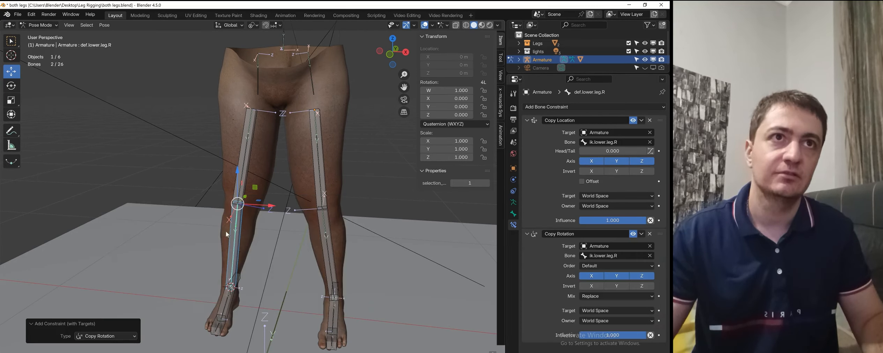
left_click(528, 120)
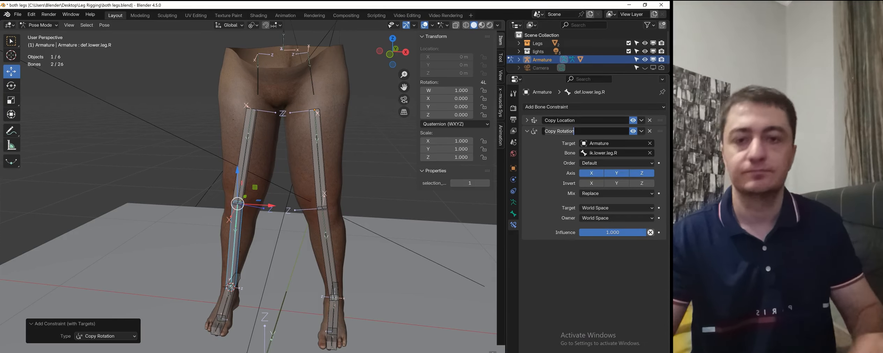
Rename the Copy Rotation constraint of def.lower.leg.R to "ik Rotation"
key("BackSpace")
key("BackSpace")
key("BackSpace")
key("BackSpace")
key("BackSpace")
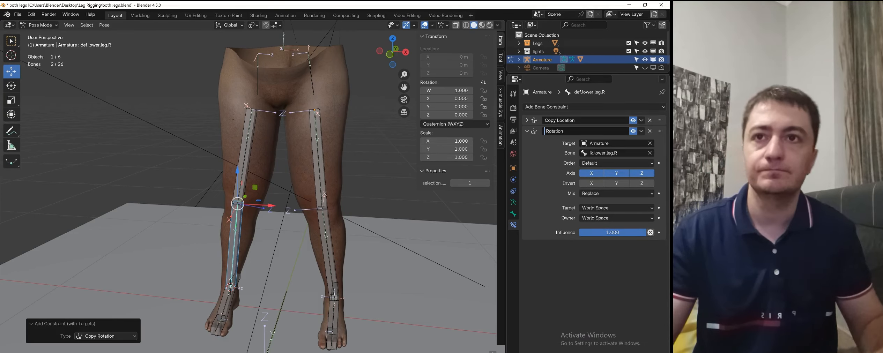
key("Return")
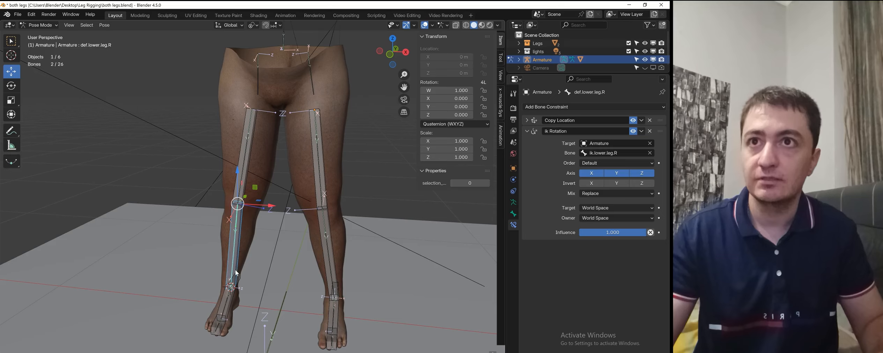
Test-move the ik.rot.L control bone behind the left ankle and cancel the moves
middle_click_drag(235, 269, 295, 210)
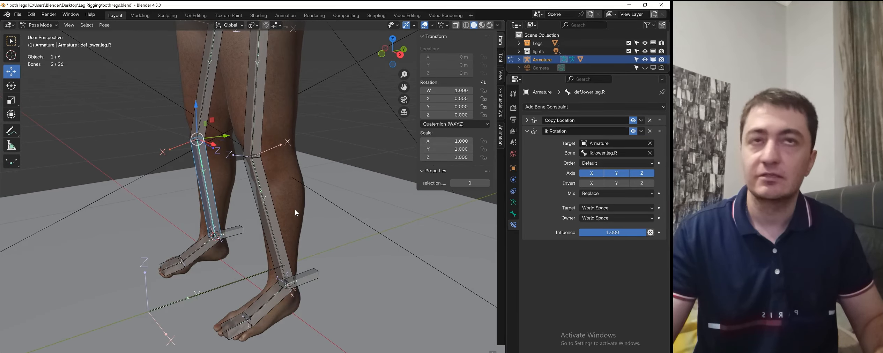
scroll(295, 209, "down", 3)
left_click(295, 202)
scroll(304, 159, "up", 4)
scroll(296, 161, "down", 3)
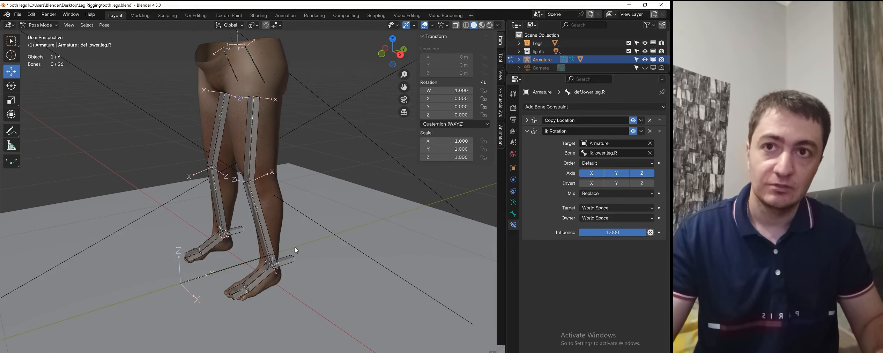
scroll(294, 247, "up", 2)
left_click(299, 276)
key("g")
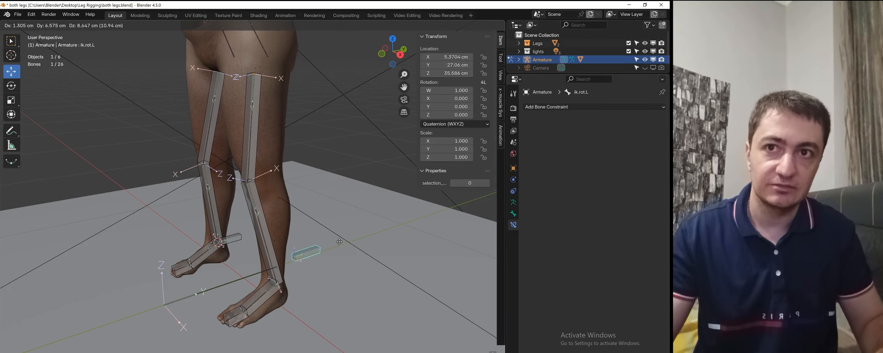
right_click(345, 235)
middle_click_drag(350, 276, 351, 276)
key("g")
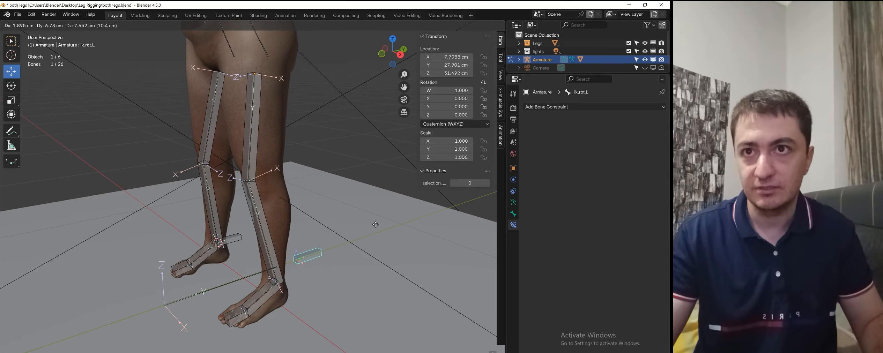
right_click(281, 257)
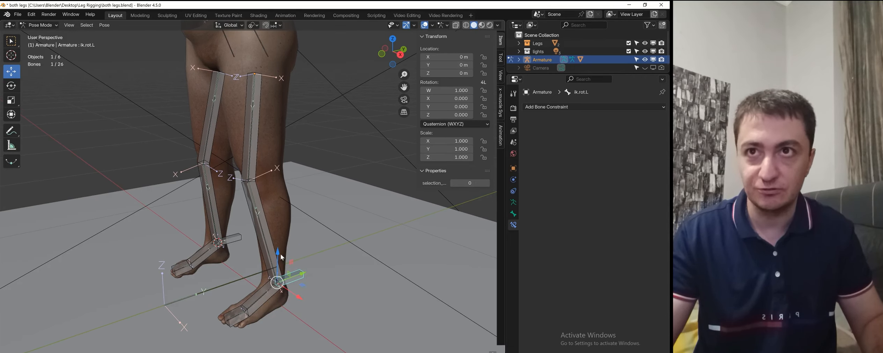
Test-rotate the ik.lower.leg.L bone to check that the leg follows it, and cancel the rotations
left_click(265, 222, "shift")
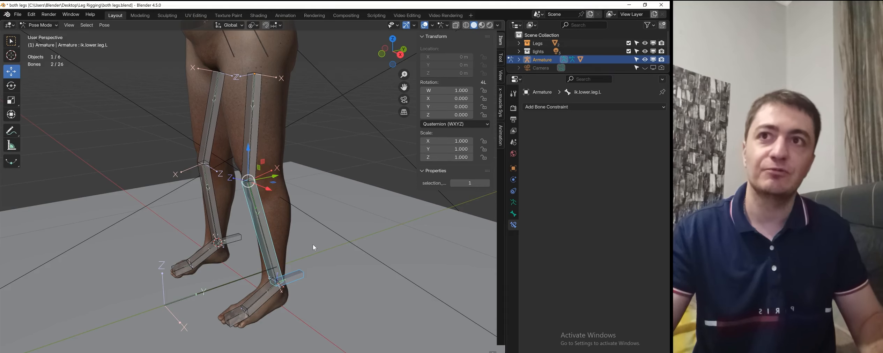
left_click(306, 247)
scroll(272, 218, "down", 3)
left_click(259, 212)
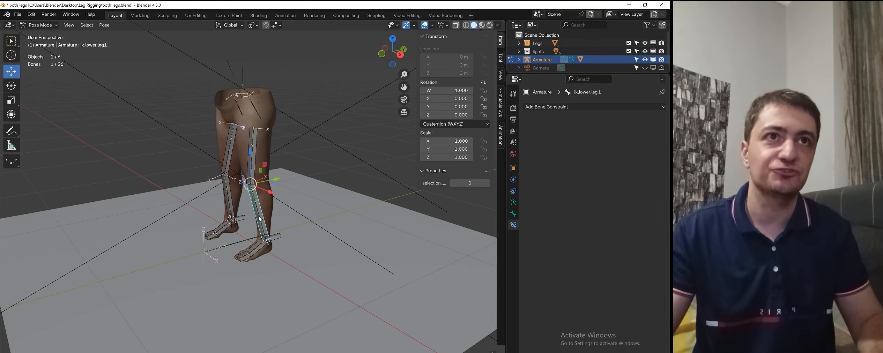
scroll(268, 213, "up", 2)
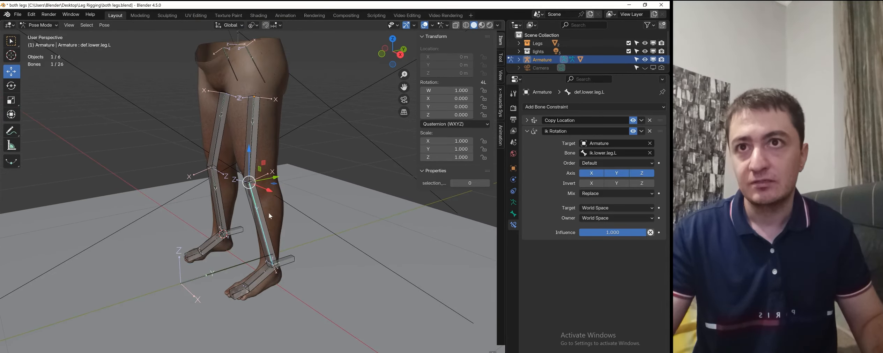
left_click(267, 214)
key("r")
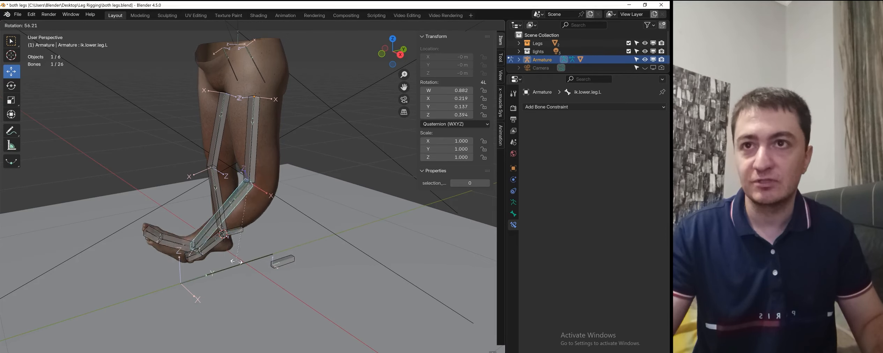
right_click(301, 206)
scroll(299, 213, "up", 3)
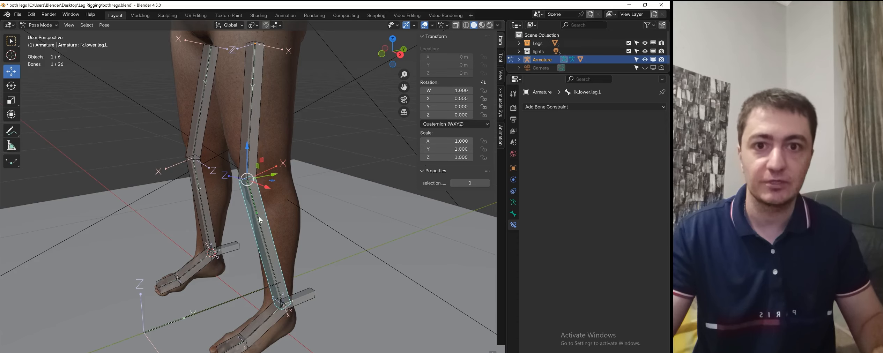
key("r")
right_click(321, 192)
Add an Inverse Kinematics constraint to ik.lower.leg.L with ik.rot.L as its target bone
middle_click_drag(335, 188, 340, 147, "shift")
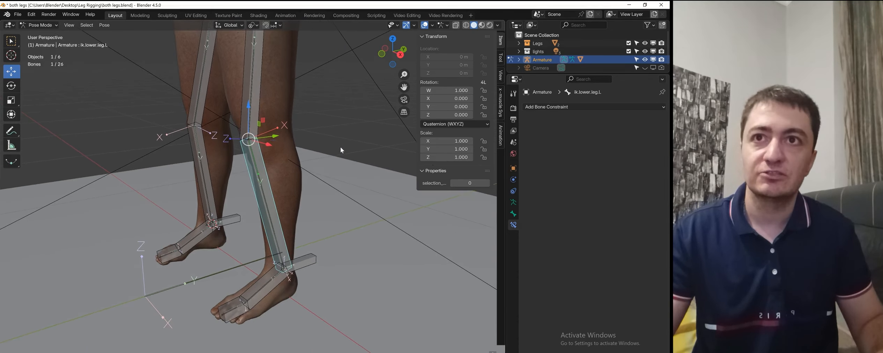
scroll(306, 237, "down", 2)
scroll(300, 236, "up", 1)
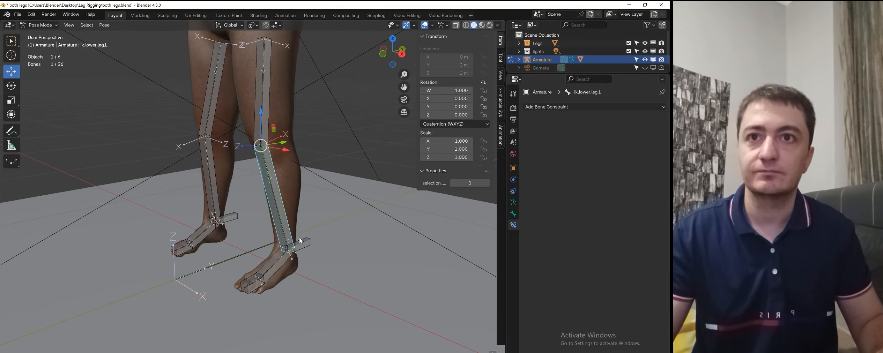
left_click(306, 241, "shift")
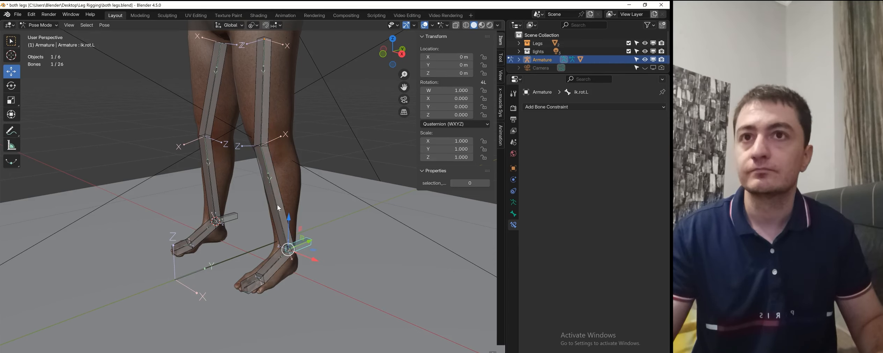
left_click(279, 199, "shift")
key("shift+ctrl+c")
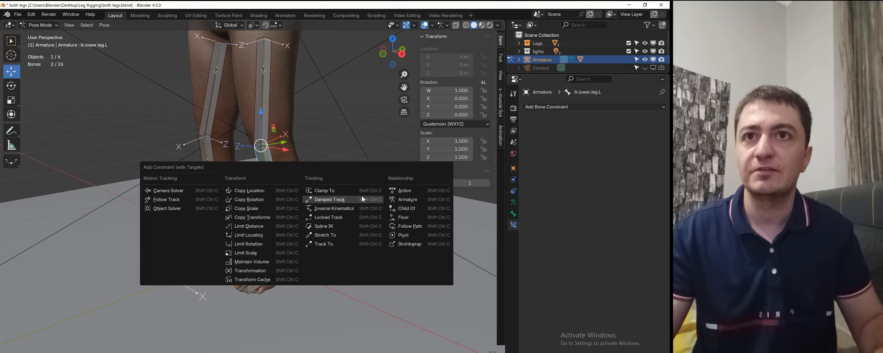
left_click(334, 208)
middle_click_drag(322, 219, 313, 223)
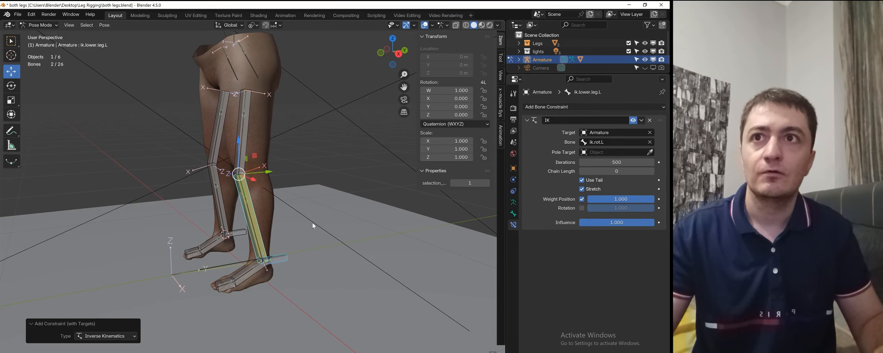
Set the chain length of the IK constraint on ik.lower.leg.L to 2
left_click(652, 172)
left_click(652, 171)
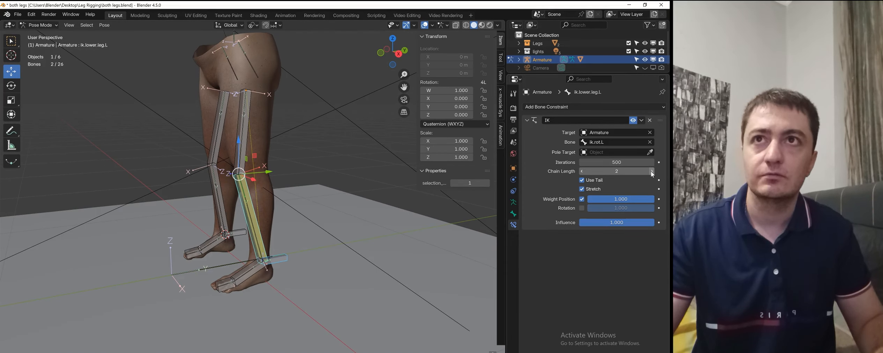
left_click(652, 171)
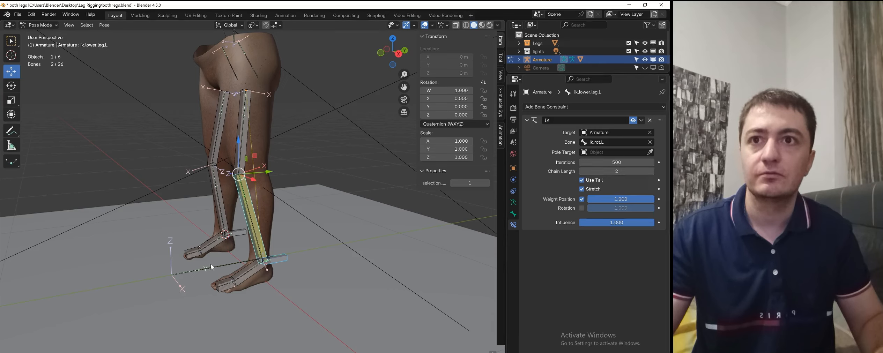
Test the left leg's IK chain by moving and rotating ik.rot.L, and cancel the transforms
left_click(290, 260)
right_click(286, 260)
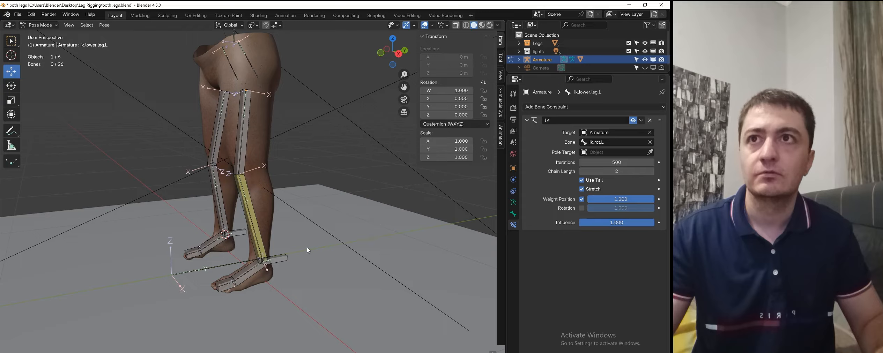
left_click(289, 259)
left_click_drag(295, 261, 432, 177)
right_click(227, 203)
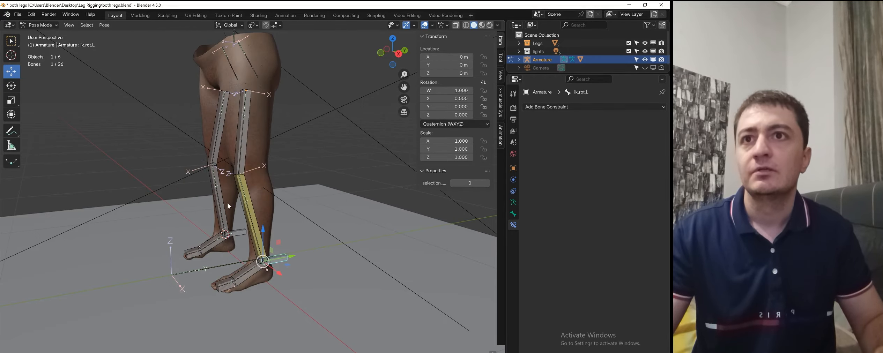
key("r")
right_click(350, 158)
Try a chain length of 1 on ik.lower.leg.L's IK constraint, test-move ik.rot.L, and restore the chain length to 2
left_click(261, 226)
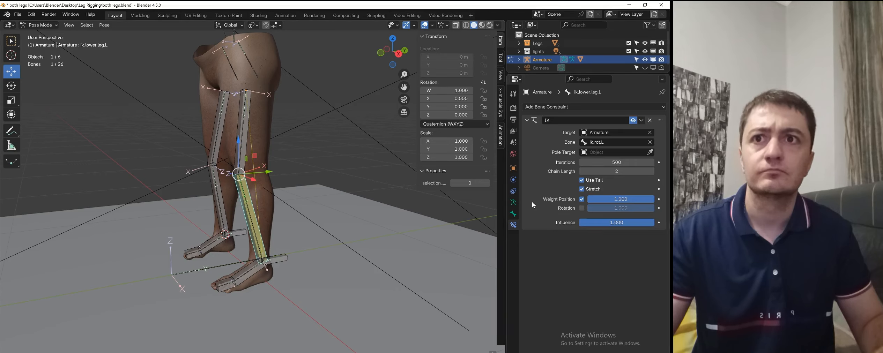
left_click(583, 171)
left_click(281, 259)
key("g")
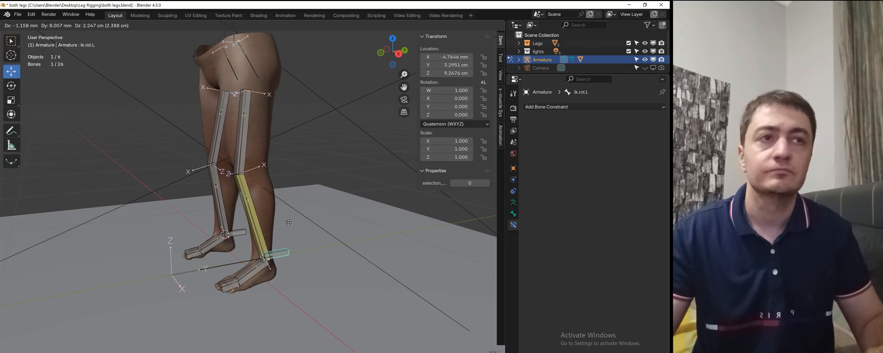
right_click(280, 219)
left_click(256, 212)
left_click(652, 171)
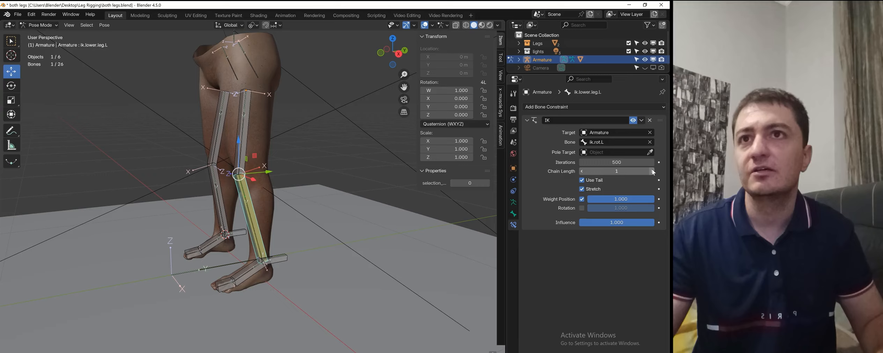
Test the left leg's two-bone IK chain by moving ik.rot.L from several viewing angles, and cancel each move
middle_click_drag(300, 210, 293, 181, "shift")
left_click(272, 232)
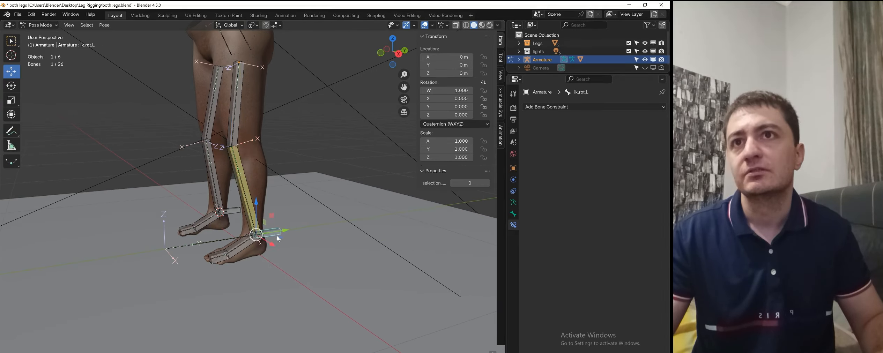
scroll(279, 210, "down", 4)
key("g")
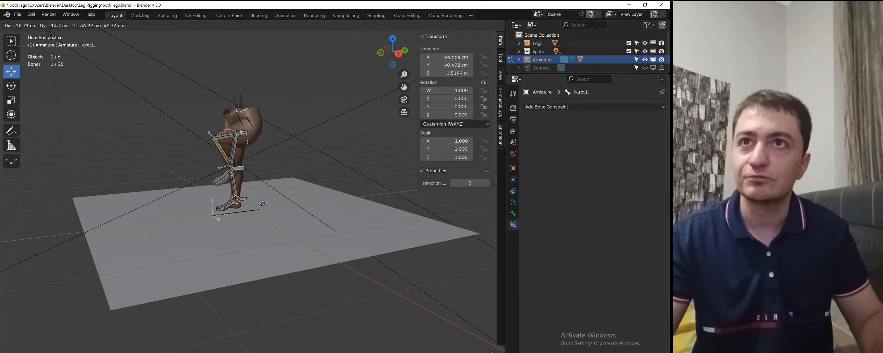
right_click(300, 226)
middle_click_drag(293, 242, 338, 252)
key("g")
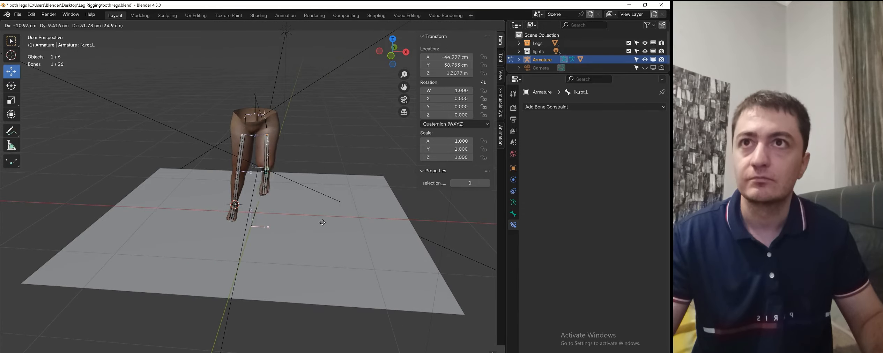
right_click(364, 205)
scroll(361, 215, "up", 1)
middle_click_drag(359, 220, 337, 221)
scroll(337, 221, "up", 2)
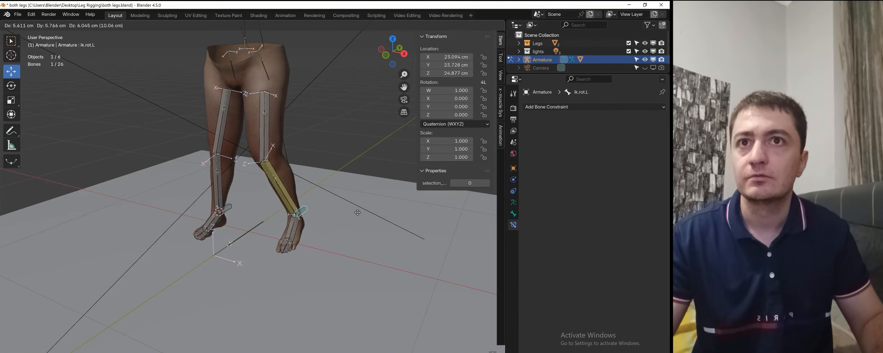
key("g")
right_click(290, 209)
Add an Inverse Kinematics constraint to ik.lower.leg.R with ik.rot.R as its target bone and a chain length of 2
middle_click_drag(330, 208, 280, 201)
scroll(291, 203, "up", 2)
middle_click_drag(195, 234, 245, 238)
middle_click_drag(160, 249, 231, 259)
left_click(232, 259)
left_click(272, 218, "shift")
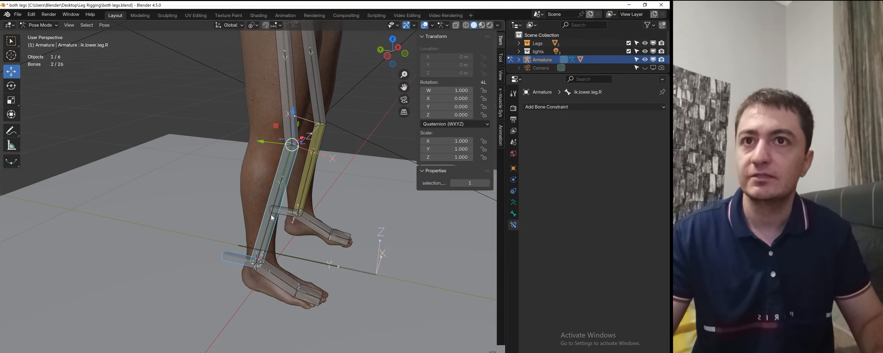
key("shift+ctrl+c")
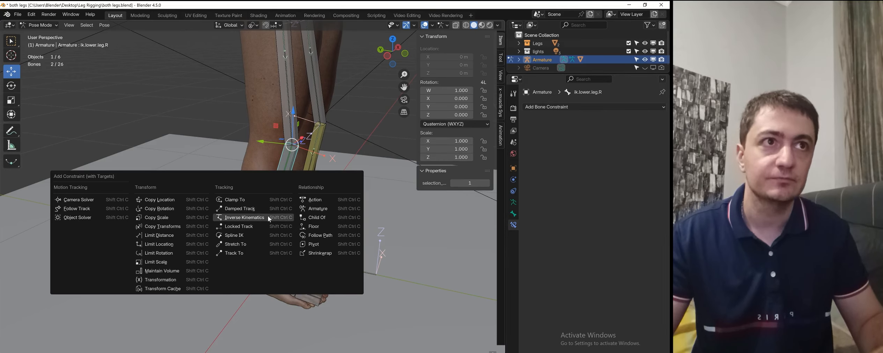
left_click(270, 220)
left_click(652, 171)
left_click(652, 171)
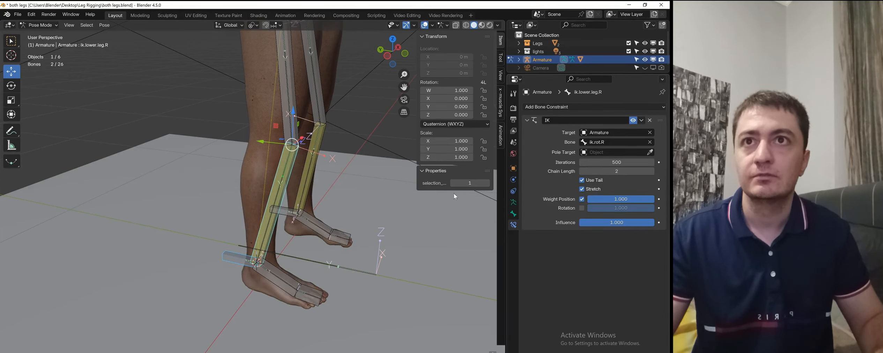
Test the right leg's IK chain by moving ik.rot.R, and cancel the move
scroll(264, 244, "down", 2)
left_click(246, 237)
left_click_drag(258, 237, 276, 182)
right_click(312, 170)
middle_click_drag(314, 171, 275, 166)
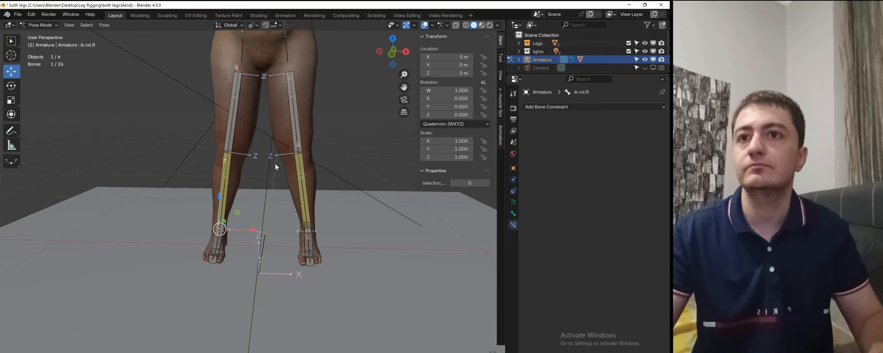
middle_click_drag(335, 127, 288, 183, "shift")
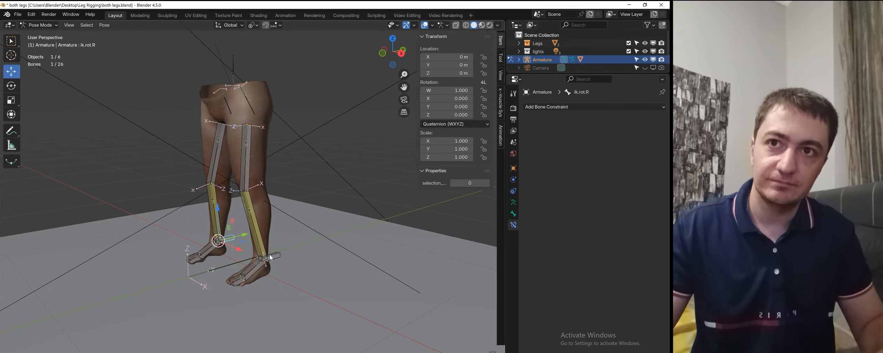
Test how the left leg and foot respond to moving ik.rot.L and rotating it about global X, and cancel the transforms
scroll(270, 254, "up", 2)
left_click(284, 283)
middle_click_drag(312, 305, 317, 247, "shift")
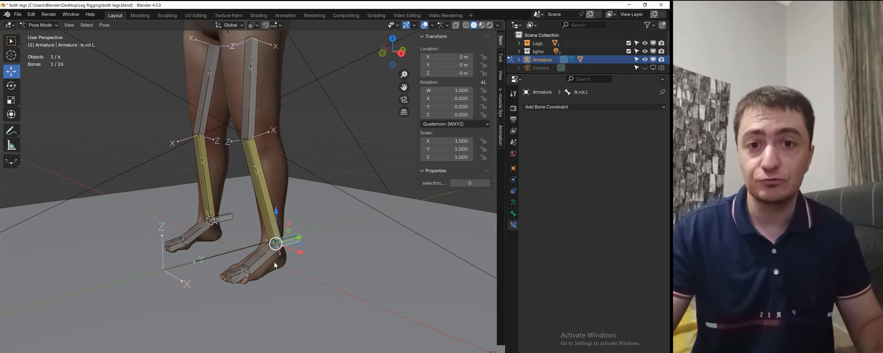
middle_click_drag(274, 262, 250, 261)
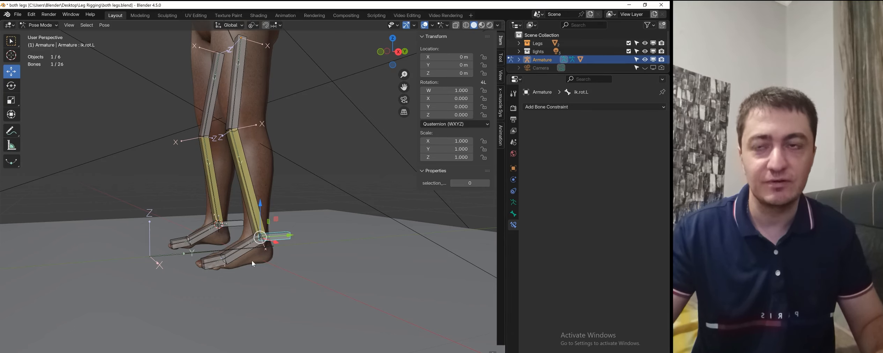
middle_click_drag(253, 264, 247, 260)
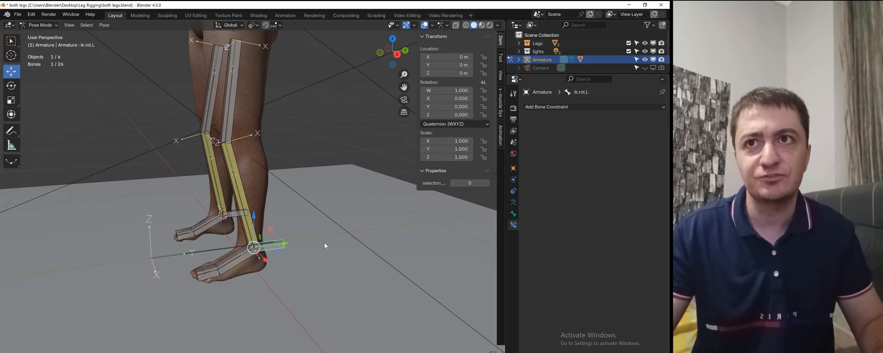
key("r")
key("Escape")
key("g")
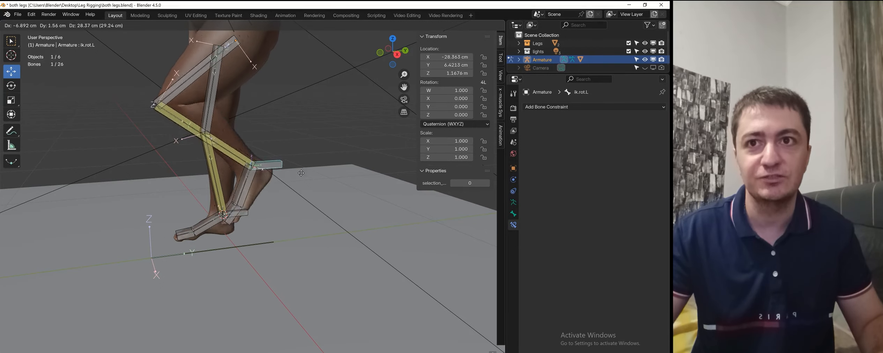
key("Escape")
scroll(349, 244, "up", 3)
key("r")
key("x")
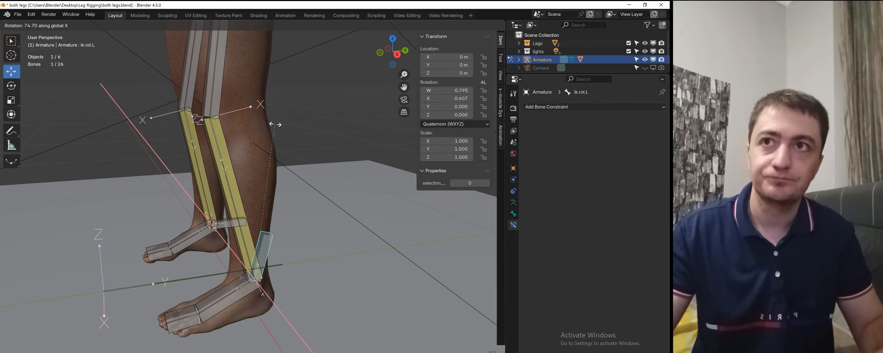
right_click(331, 136)
scroll(300, 206, "down", 2)
middle_click_drag(291, 210, 318, 201)
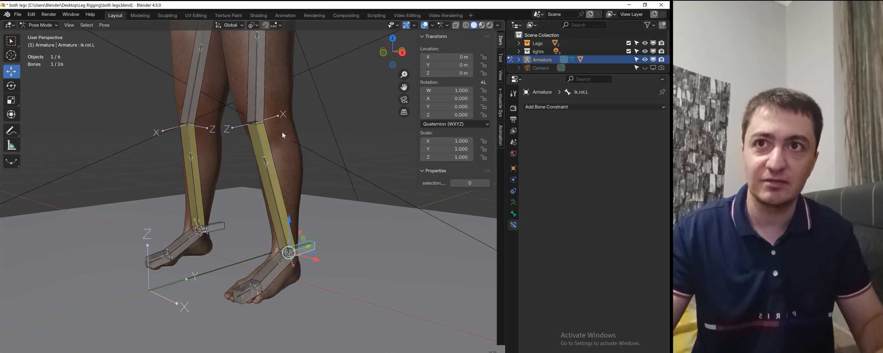
middle_click_drag(281, 136, 271, 229, "shift")
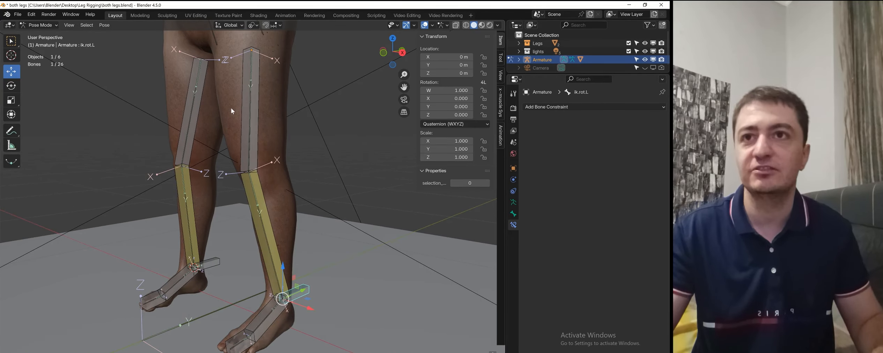
scroll(264, 198, "down", 2)
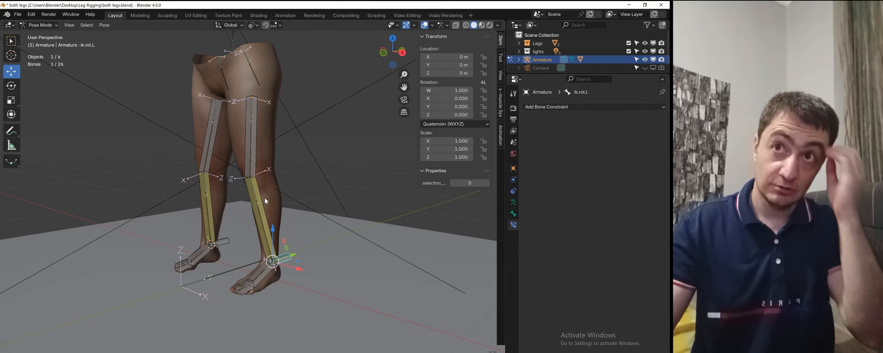
middle_click_drag(264, 198, 281, 115)
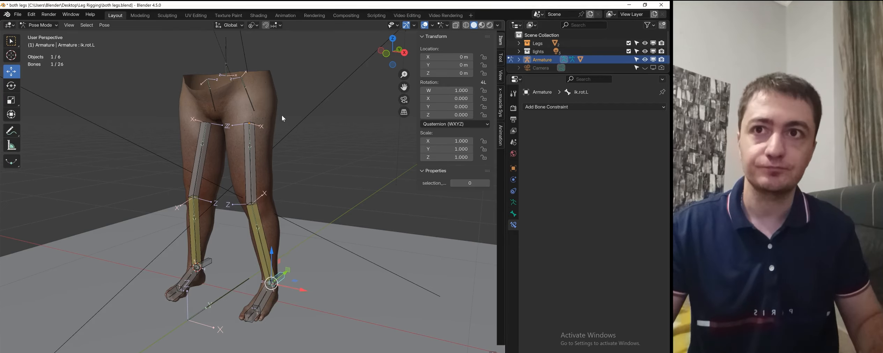
Hide the ik bones collection and show the Fk bones collection alongside the deform bones
left_click(513, 202)
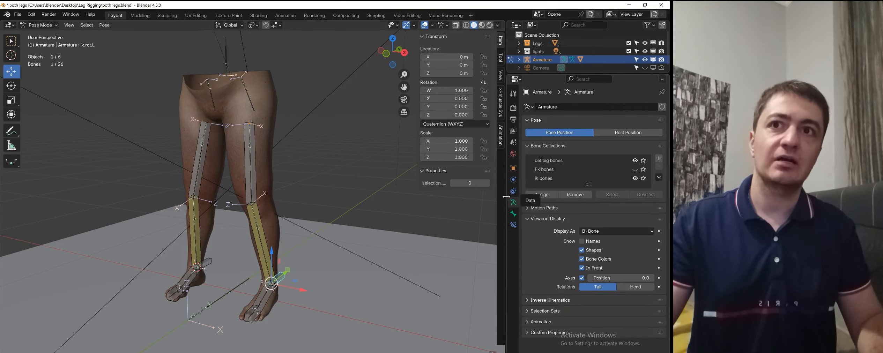
left_click(635, 178)
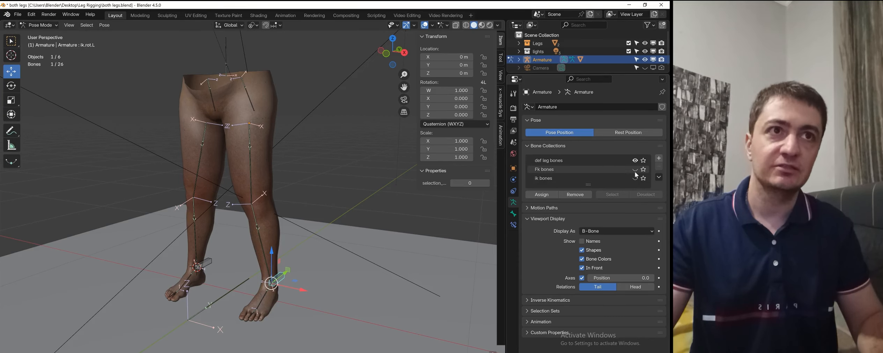
left_click(635, 169)
Add a Copy Location constraint to def.upper.leg.L with FK.upper.leg.L as its target bone
scroll(274, 167, "up", 4)
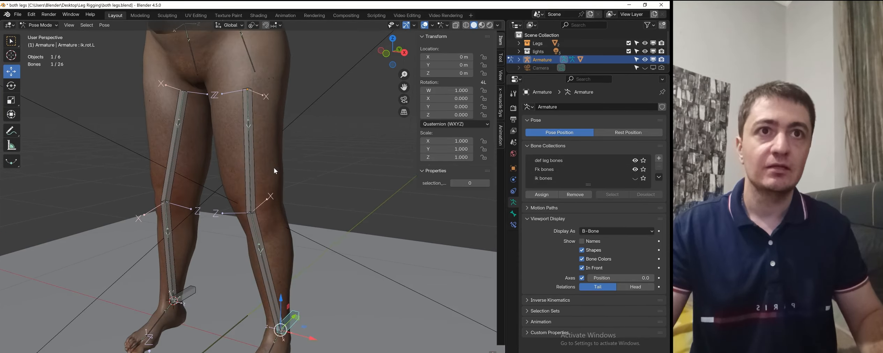
scroll(283, 122, "down", 2)
key("alt+a")
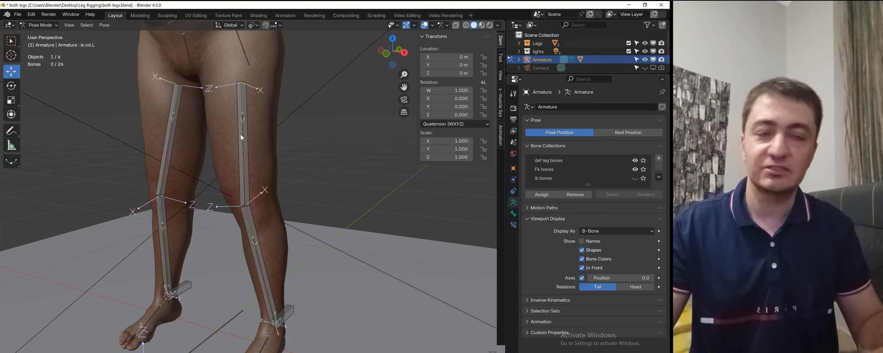
left_click(247, 115)
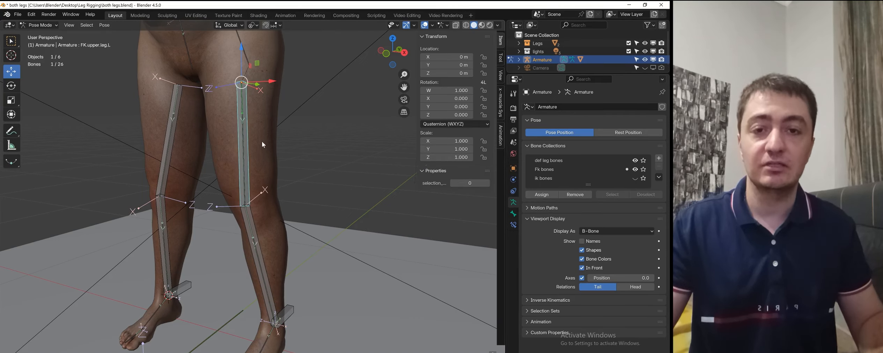
left_click(244, 137, "shift")
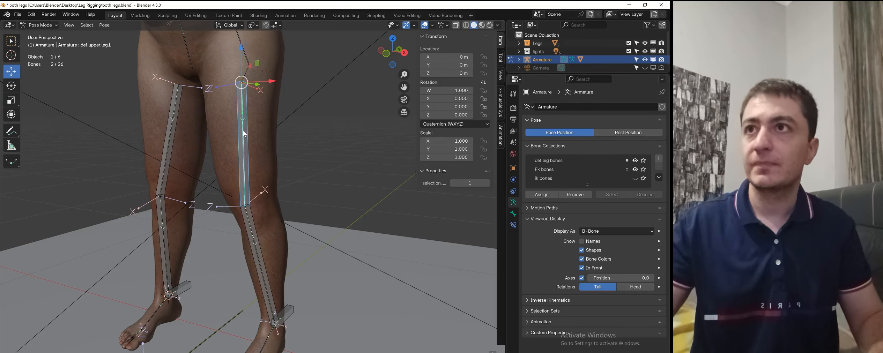
key("shift+ctrl+c")
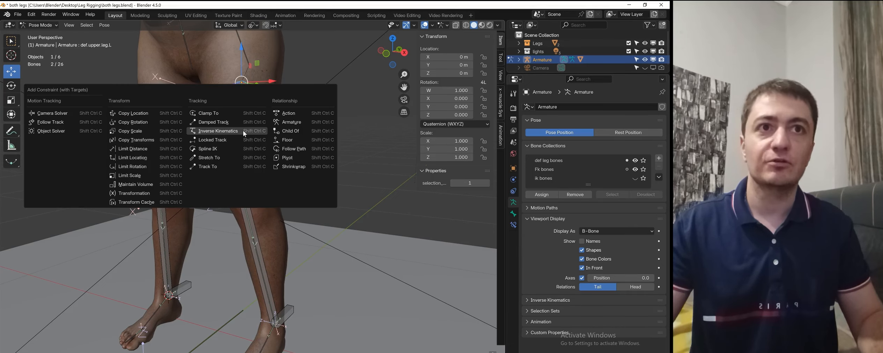
left_click(156, 114)
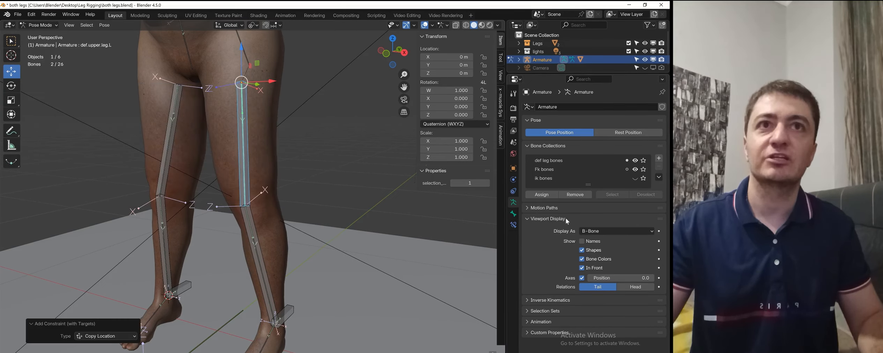
left_click(514, 225)
left_click(525, 131)
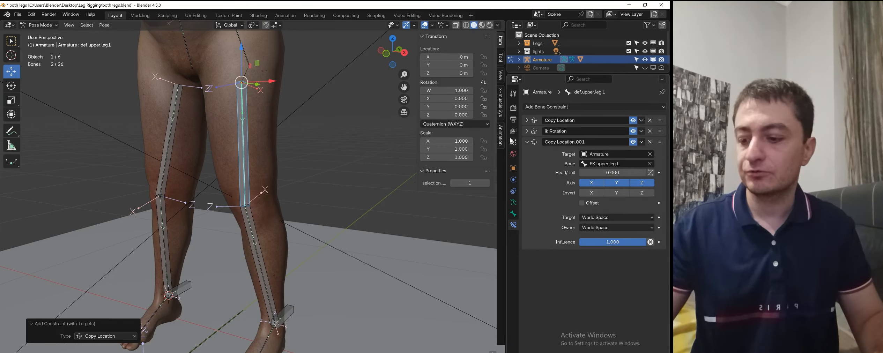
Add a Copy Rotation constraint to def.upper.leg.L targeting FK.upper.leg.L, and rename the constraint FK Rotation
key("shift+ctrl+c")
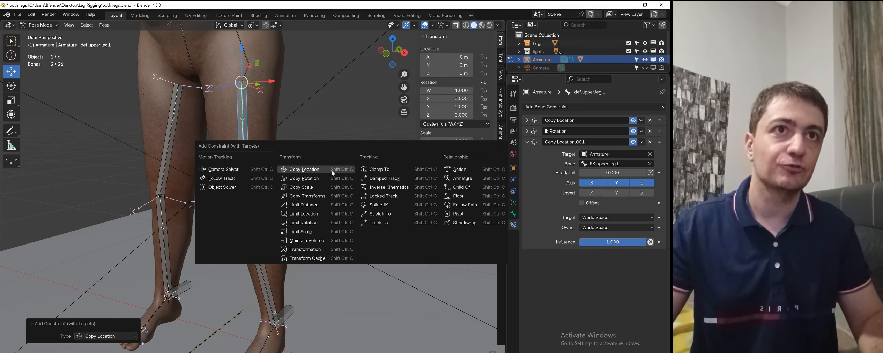
left_click(327, 176)
left_click(527, 141)
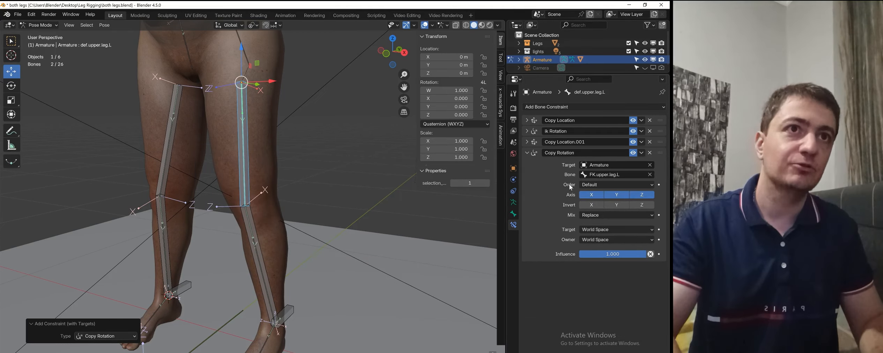
key("BackSpace")
key("BackSpace")
key("BackSpace")
key("BackSpace")
key("BackSpace")
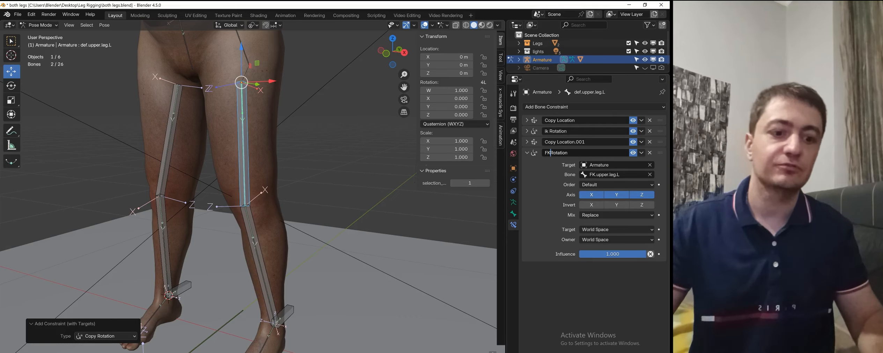
type("FK")
key("Return")
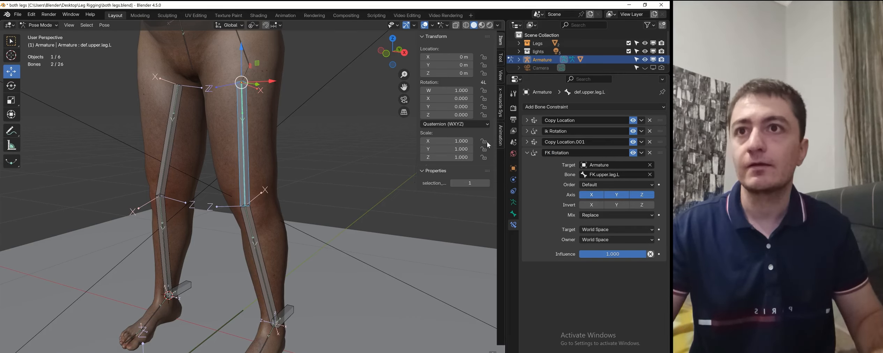
middle_click_drag(315, 153, 314, 130, "shift")
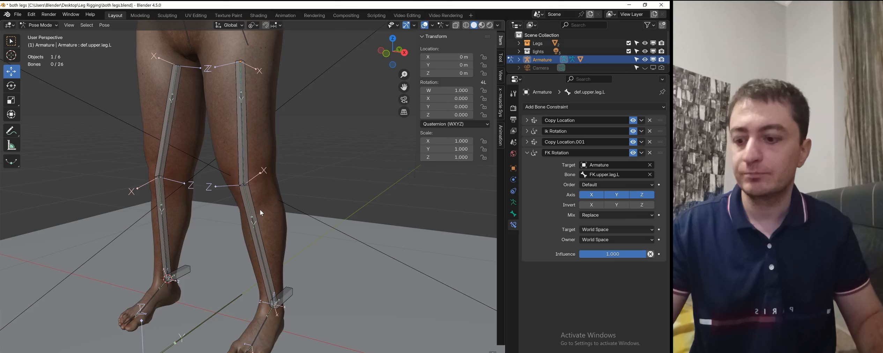
Add Copy Location and Copy Rotation constraints to def.lower.leg.L with FK.lower.leg.L as the target bone
left_click(257, 211)
left_click(257, 230, "shift")
key("ctrl+shift+c")
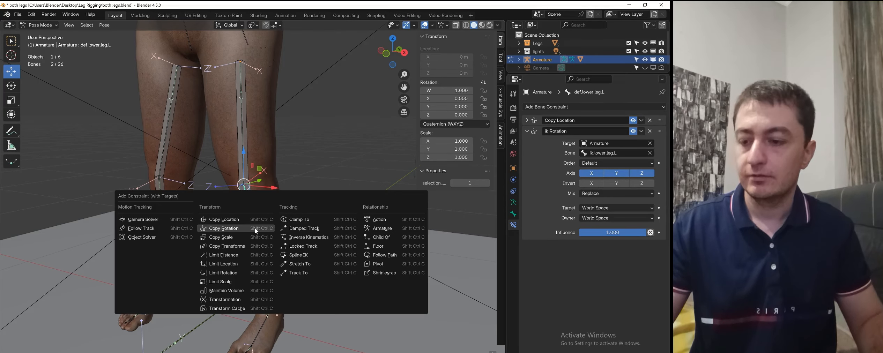
left_click(240, 227)
key("ctrl+shift+c")
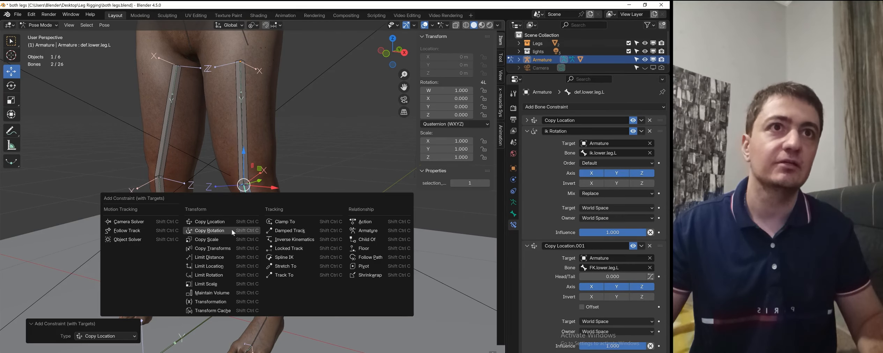
left_click(231, 229)
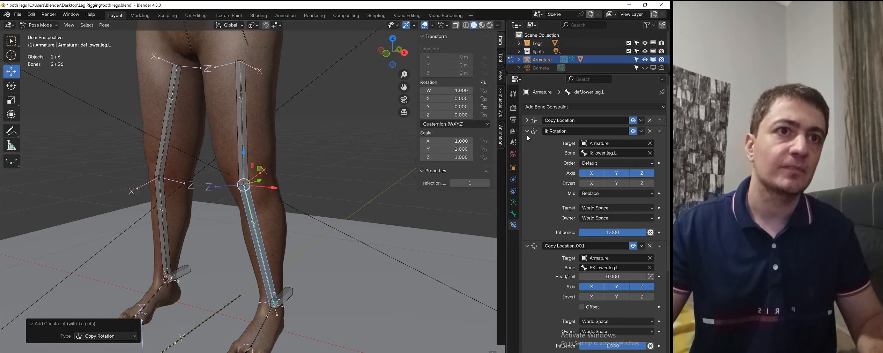
Collapse the Copy Location.001 constraint on def.lower.leg.L and rename the new Copy Rotation constraint FK Rotation
left_click(527, 246)
scroll(573, 240, "down", 1)
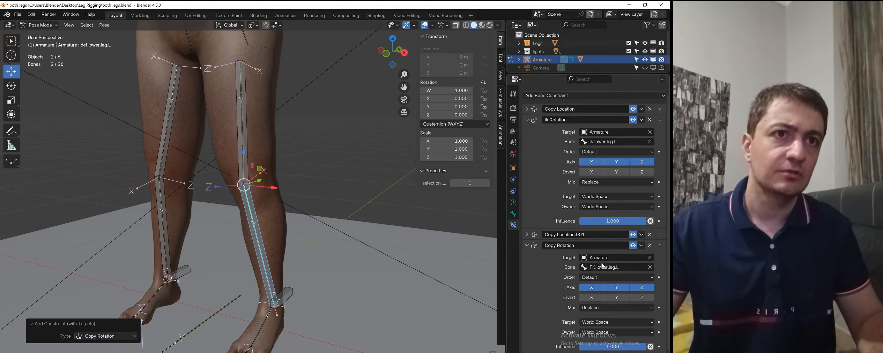
double_click(554, 246)
key("BackSpace")
key("BackSpace")
key("BackSpace")
key("BackSpace")
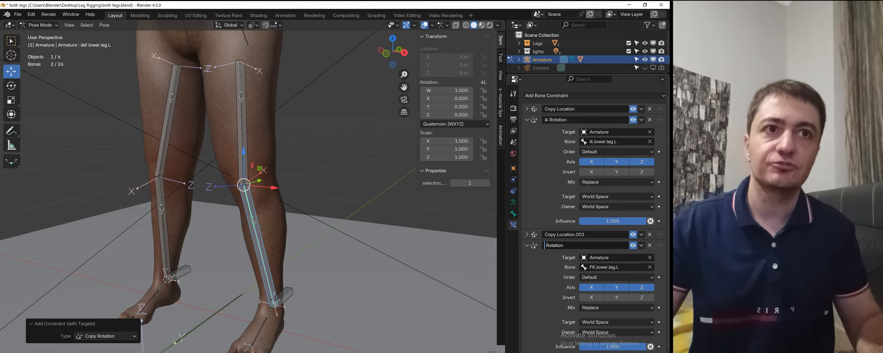
type("FK")
key("Return")
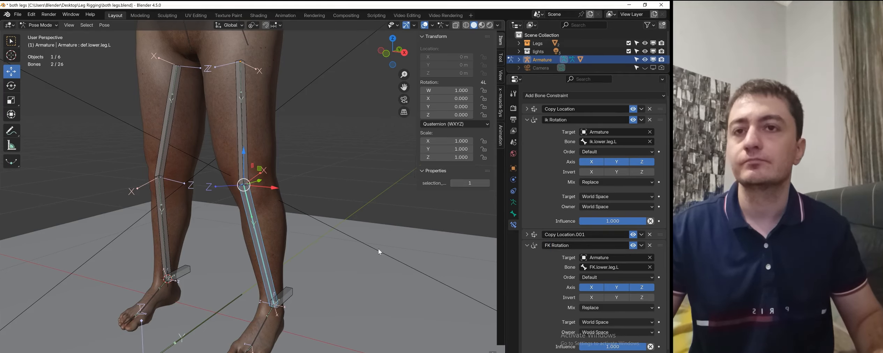
Add Copy Location and Copy Rotation constraints to def.upper.leg.R with FK.upper.leg.R as the target bone
scroll(184, 160, "down", 2)
middle_click_drag(183, 160, 244, 144)
scroll(195, 150, "up", 1)
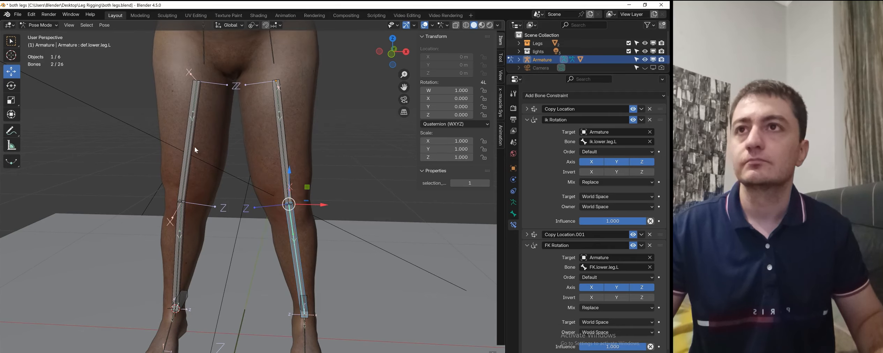
left_click(192, 141)
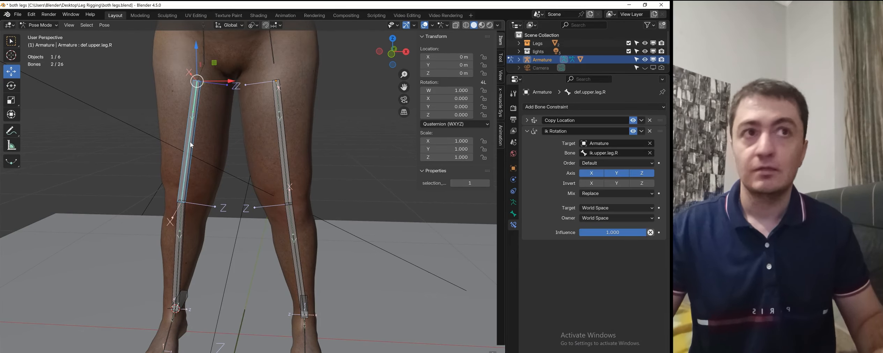
key("shift+ctrl+c")
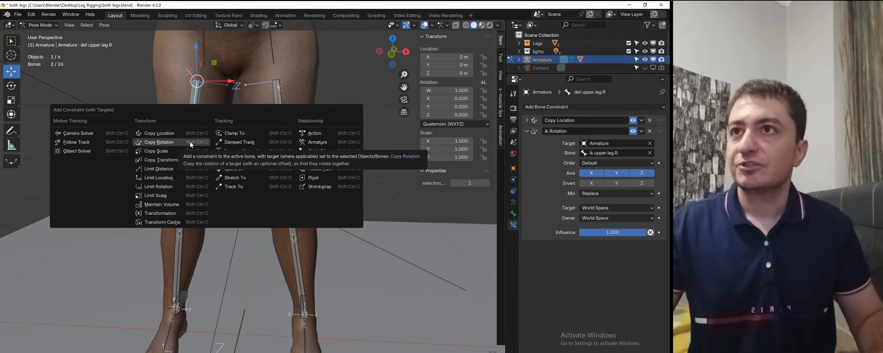
left_click(164, 133)
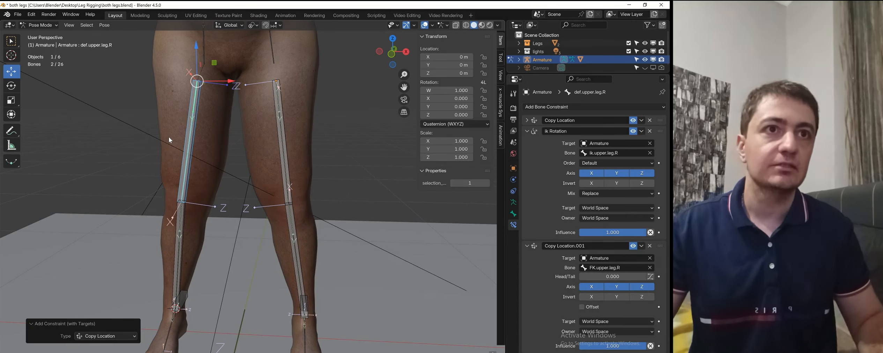
key("shift+ctrl+c")
left_click(168, 147)
Collapse the Copy Location.001 constraint on def.upper.leg.R and rename its new Copy Rotation constraint FK Rotation
scroll(544, 221, "down", 2)
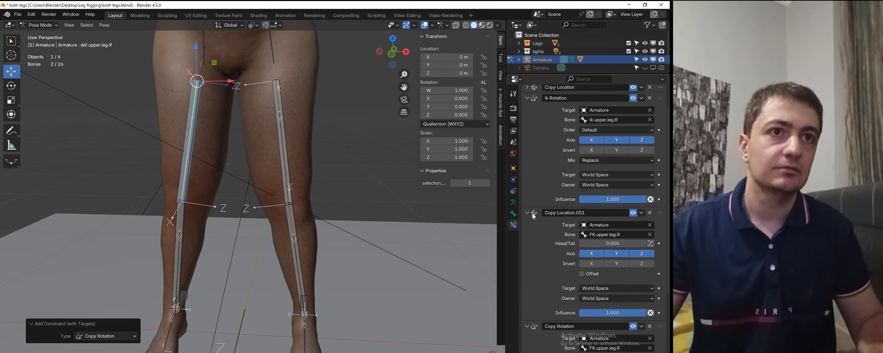
left_click(527, 213)
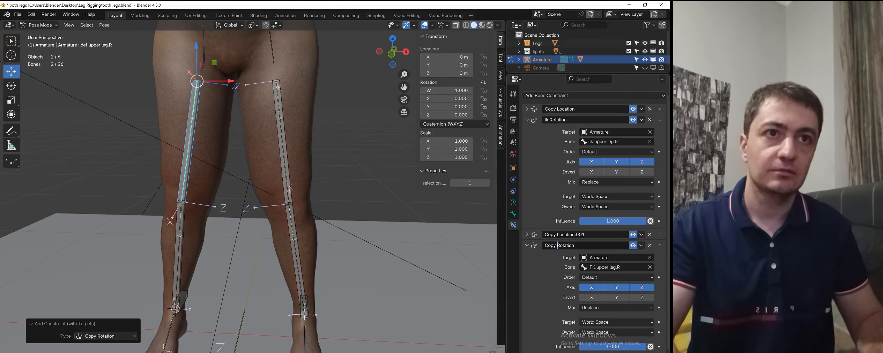
key("BackSpace")
key("BackSpace")
key("BackSpace")
key("BackSpace")
key("BackSpace")
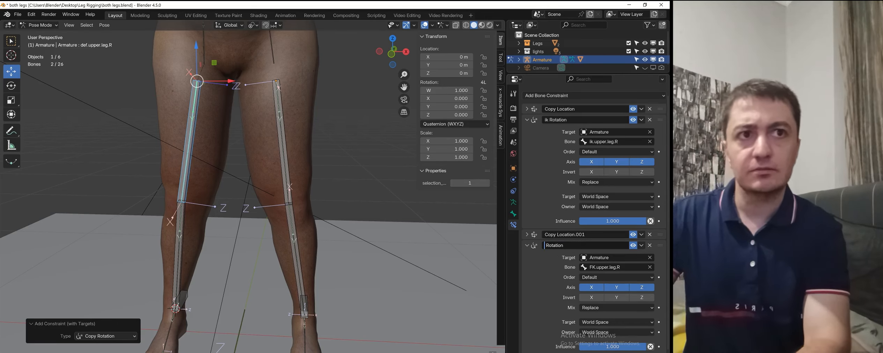
type("FK")
key("Return")
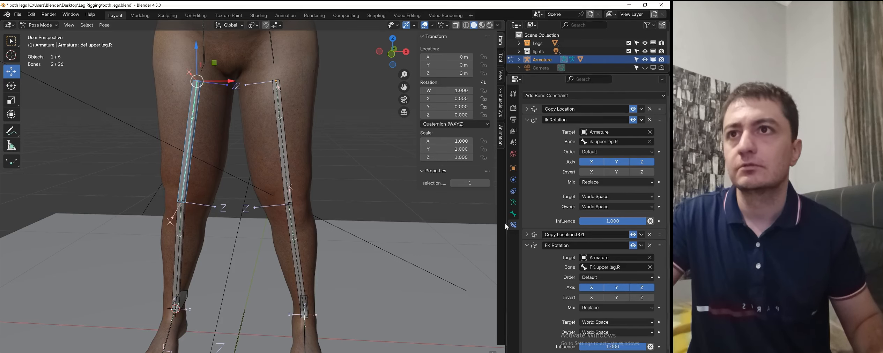
Add Copy Location and Copy Rotation constraints to def.lower.leg.R with FK.lower.leg.R as the target bone
middle_click_drag(232, 228, 245, 155, "shift")
left_click(190, 184)
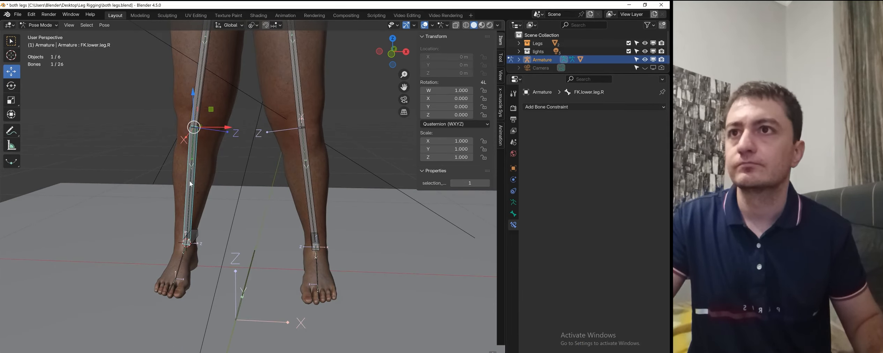
left_click(192, 183, "shift")
key("ctrl+shift+c")
left_click(161, 173)
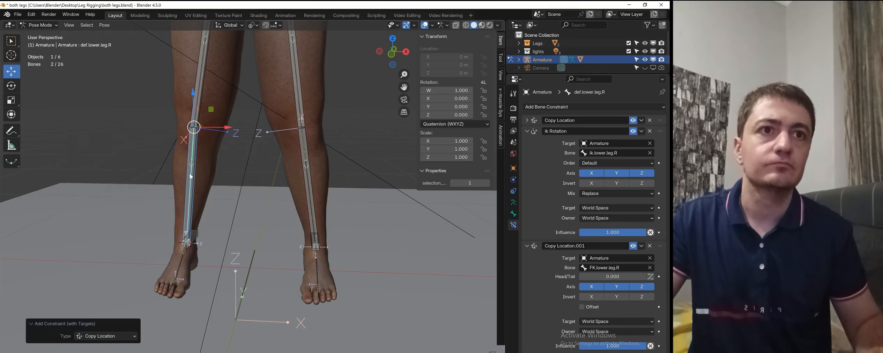
key("ctrl+shift+c")
left_click(159, 183)
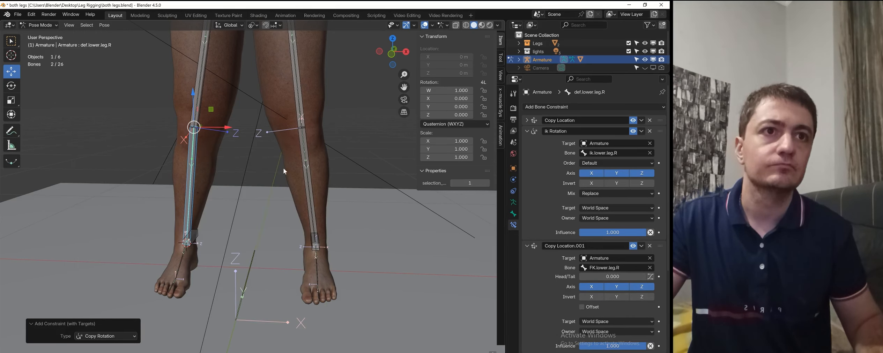
Collapse the Copy Location.001 constraint on def.lower.leg.R and rename its new Copy Rotation constraint FK Rotation
left_click(527, 246)
scroll(541, 248, "down", 1)
double_click(556, 246)
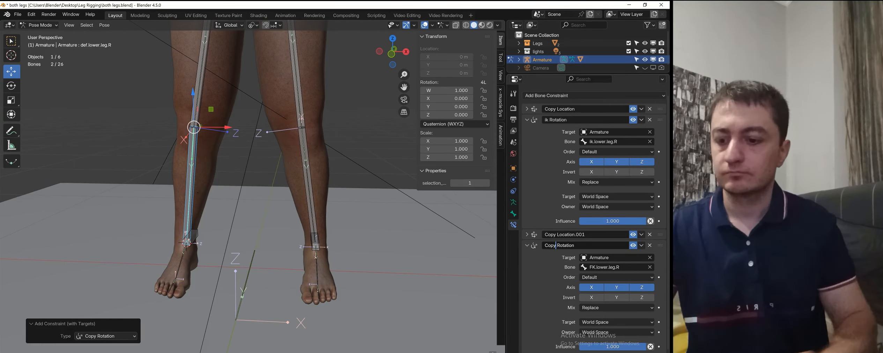
key("BackSpace")
key("BackSpace")
key("BackSpace")
type("F")
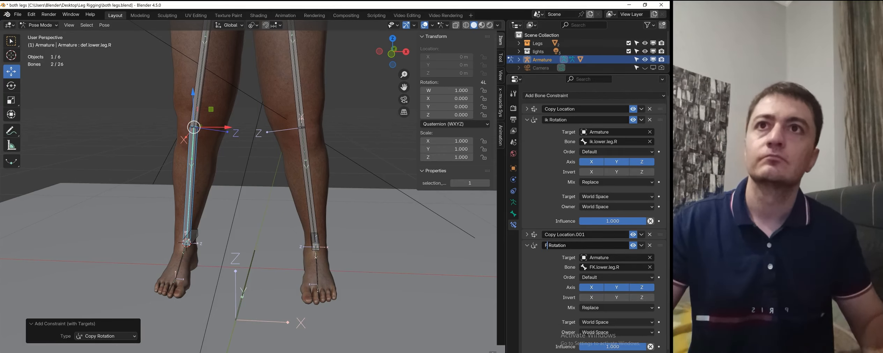
type("K")
key("Return")
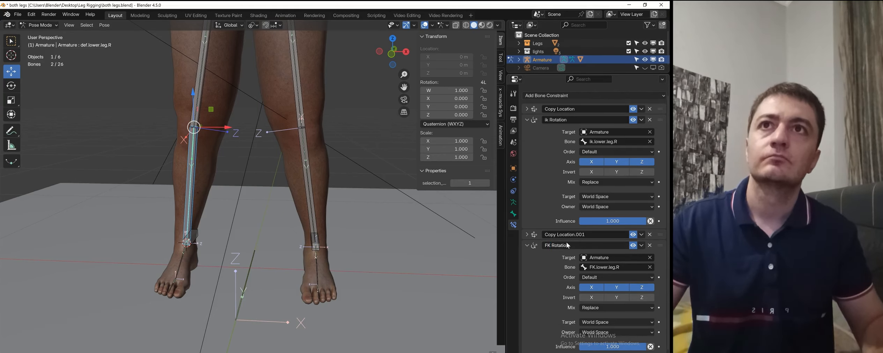
Select def.upper.leg.L and examine its ik Rotation and FK Rotation constraint settings side by side
left_click(299, 78)
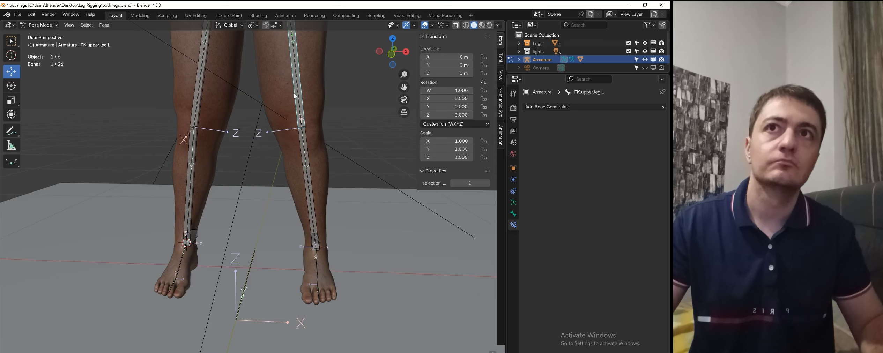
scroll(377, 115, "down", 2)
middle_click_drag(349, 118, 344, 163, "shift")
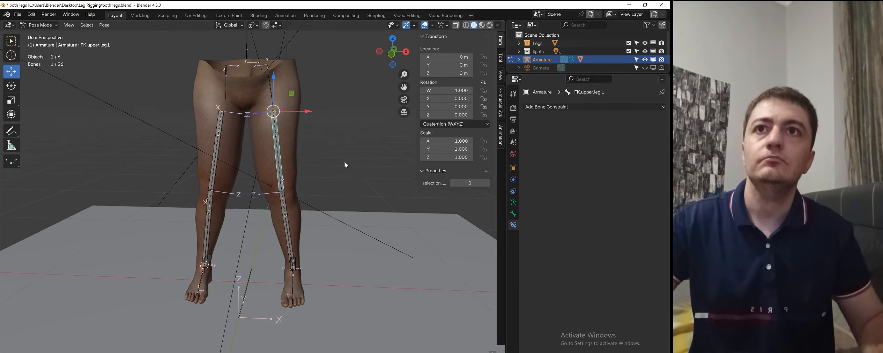
scroll(297, 150, "up", 2)
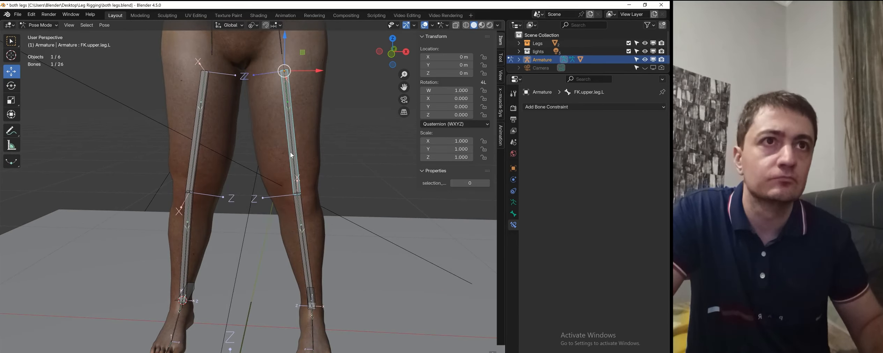
left_click(295, 154)
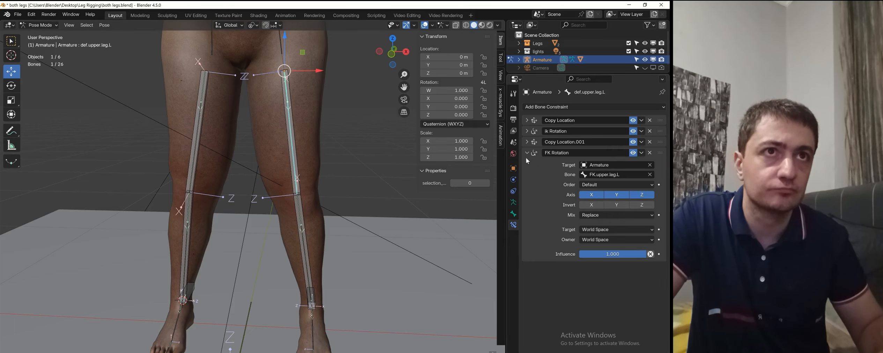
left_click(526, 132)
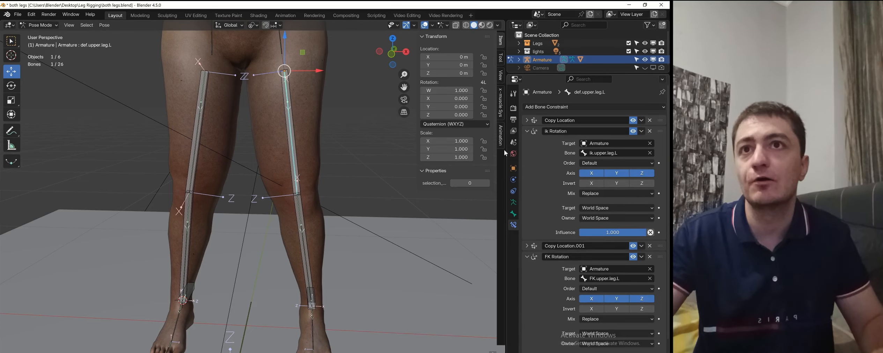
scroll(288, 180, "down", 1)
Test how the left leg responds to rotating FK.upper.leg.L, and cancel the rotations
left_click(292, 156)
scroll(301, 187, "down", 2)
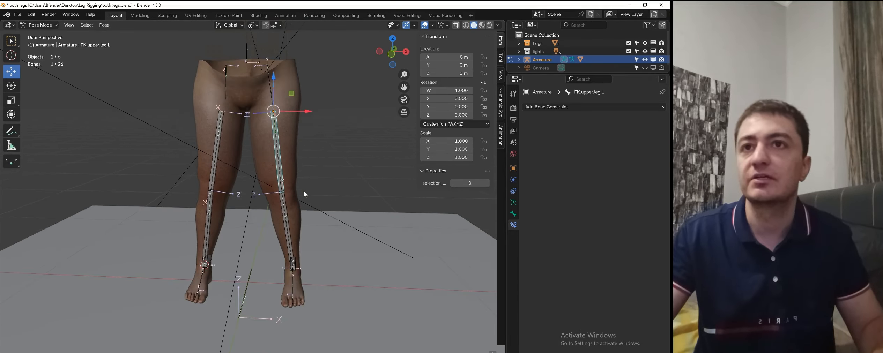
key("r")
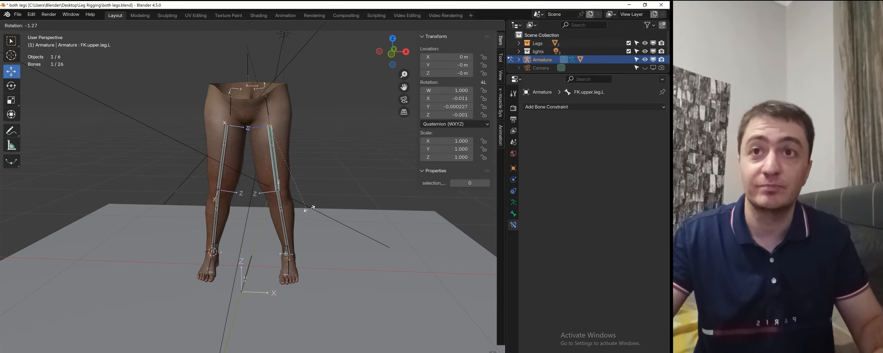
key("Escape")
scroll(317, 200, "up", 2)
scroll(300, 189, "down", 2)
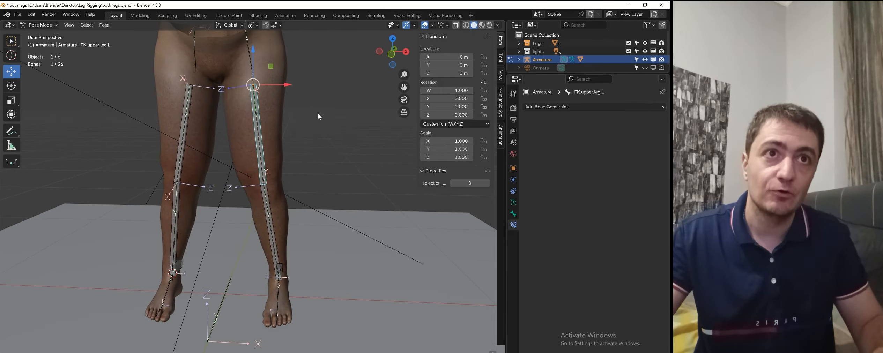
left_click(513, 203)
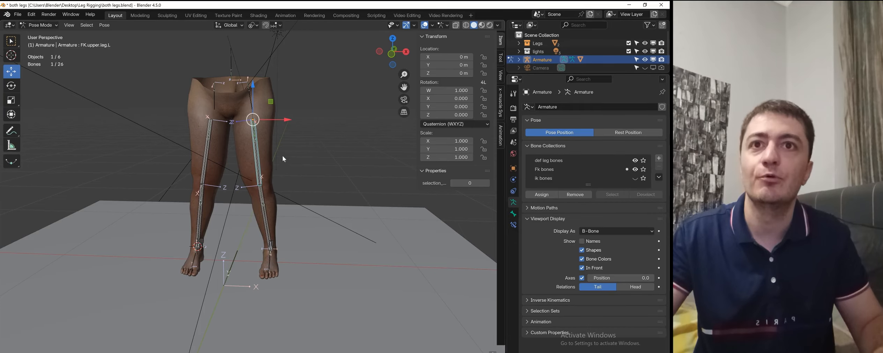
key("r")
key("Escape")
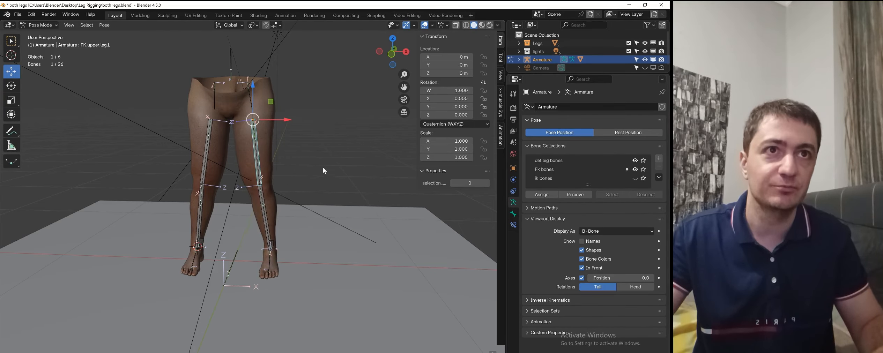
Show the ik bones collection alongside the other bones, and test rotating ik.upper.leg.L before cancelling the rotation
left_click(635, 179)
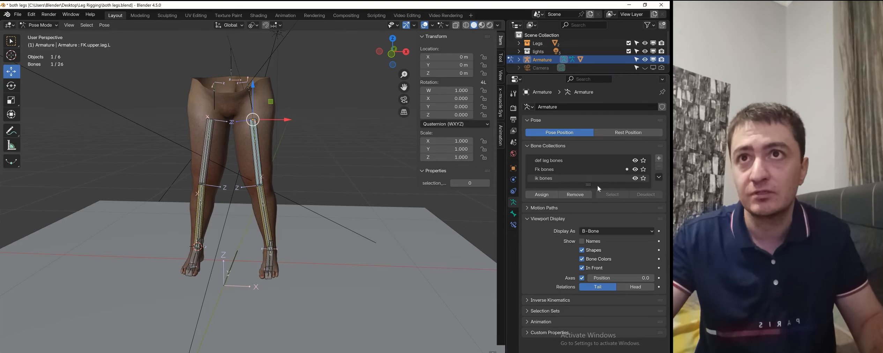
scroll(243, 158, "up", 2)
left_click(267, 142)
key("r")
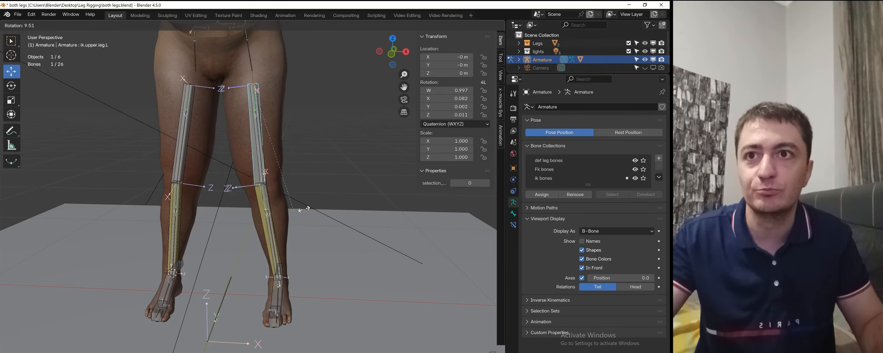
key("Escape")
Test how the left leg responds to moving ik.rot.L, and cancel the move
scroll(343, 274, "down", 2)
middle_click_drag(344, 274, 260, 255)
left_click(264, 256)
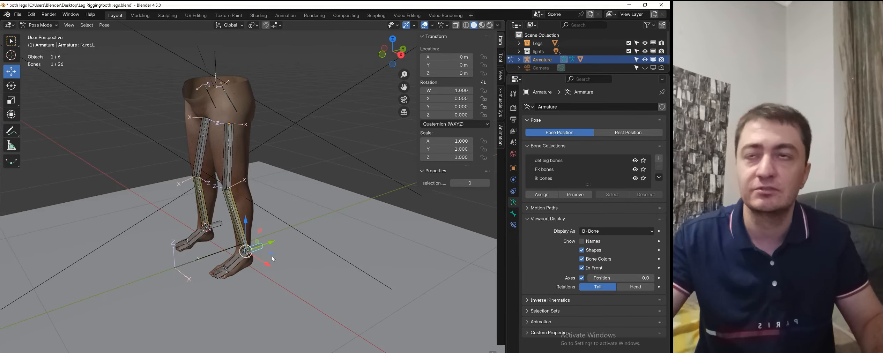
key("g")
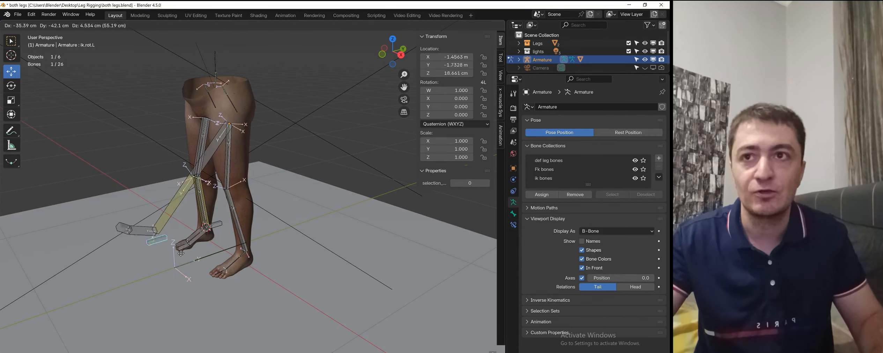
key("Escape")
Select all bones of the armature to check them together, and clear the selection
middle_click_drag(287, 181, 308, 172)
key("a")
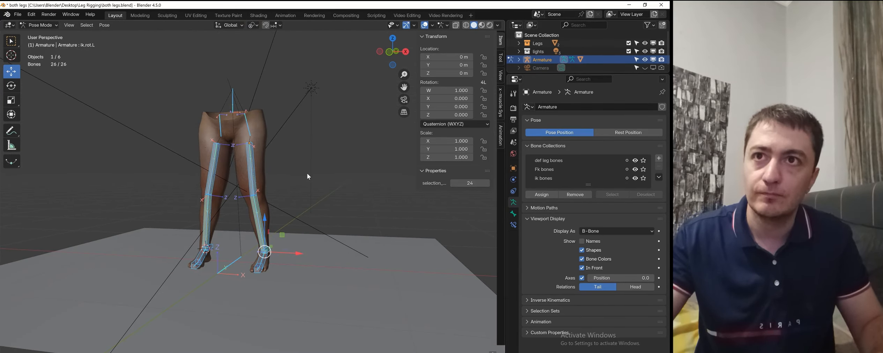
key("alt+a")
scroll(286, 185, "up", 5)
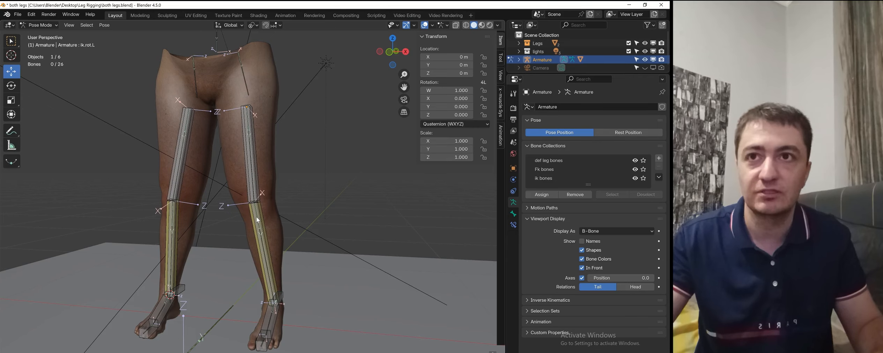
middle_click_drag(265, 238, 277, 224)
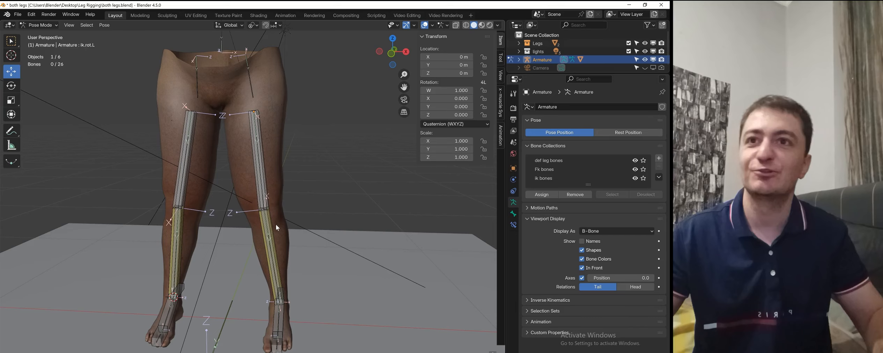
middle_click_drag(279, 188, 310, 171)
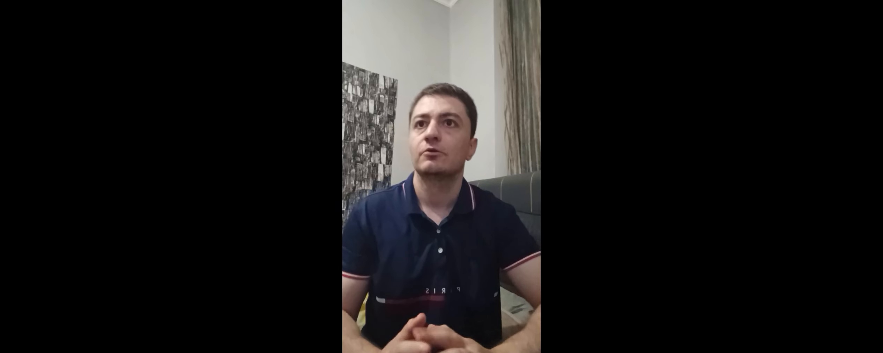